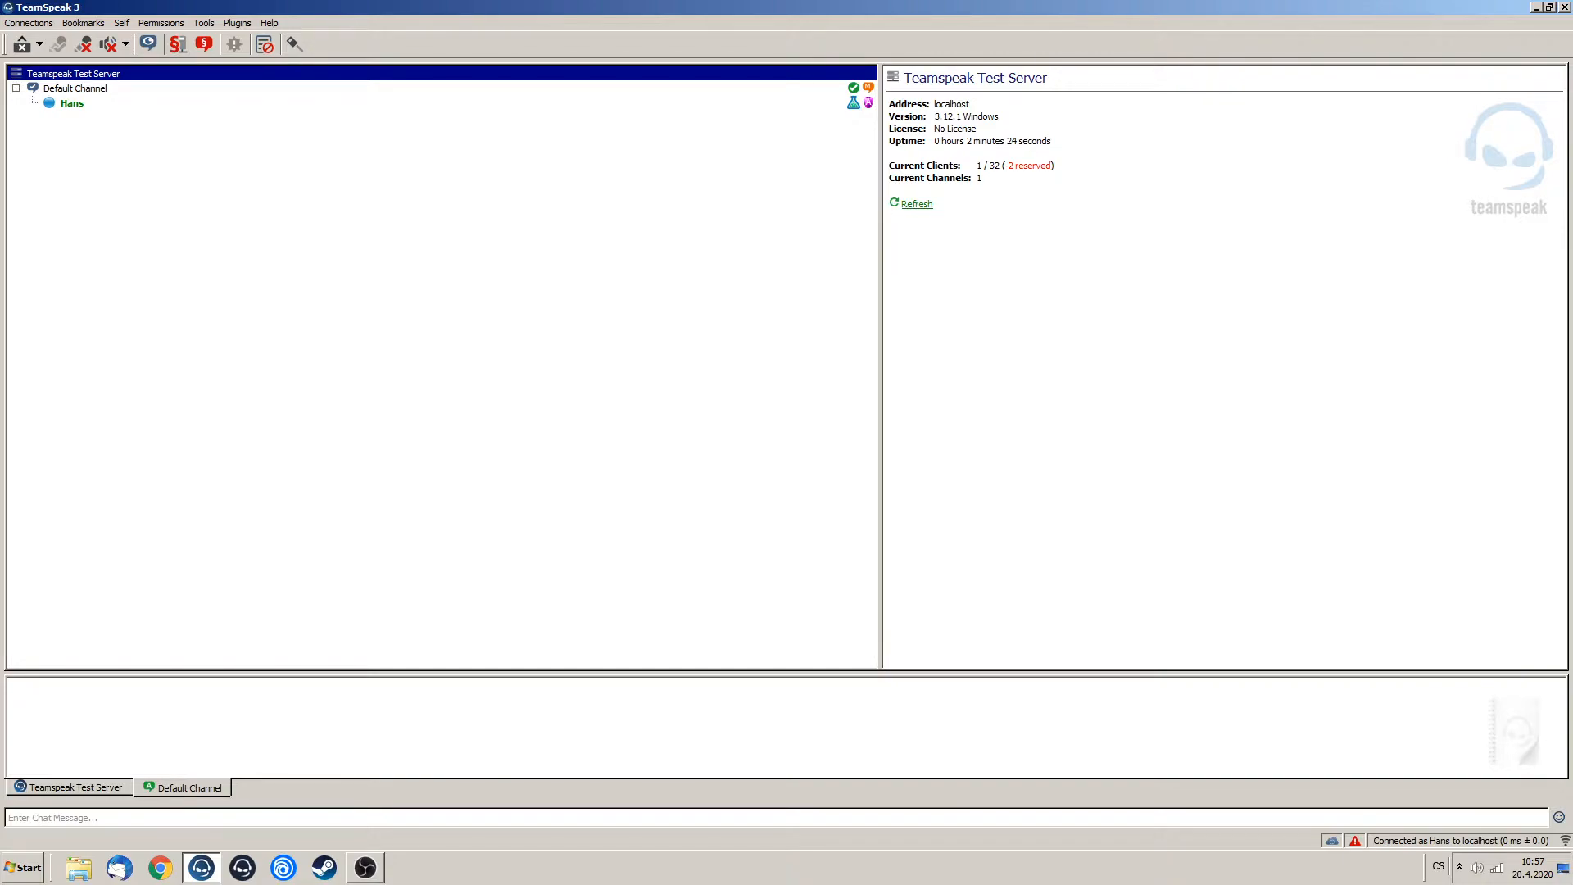
Open the server group permissions and select the Teamspeak Administrator group.
left_click(178, 43)
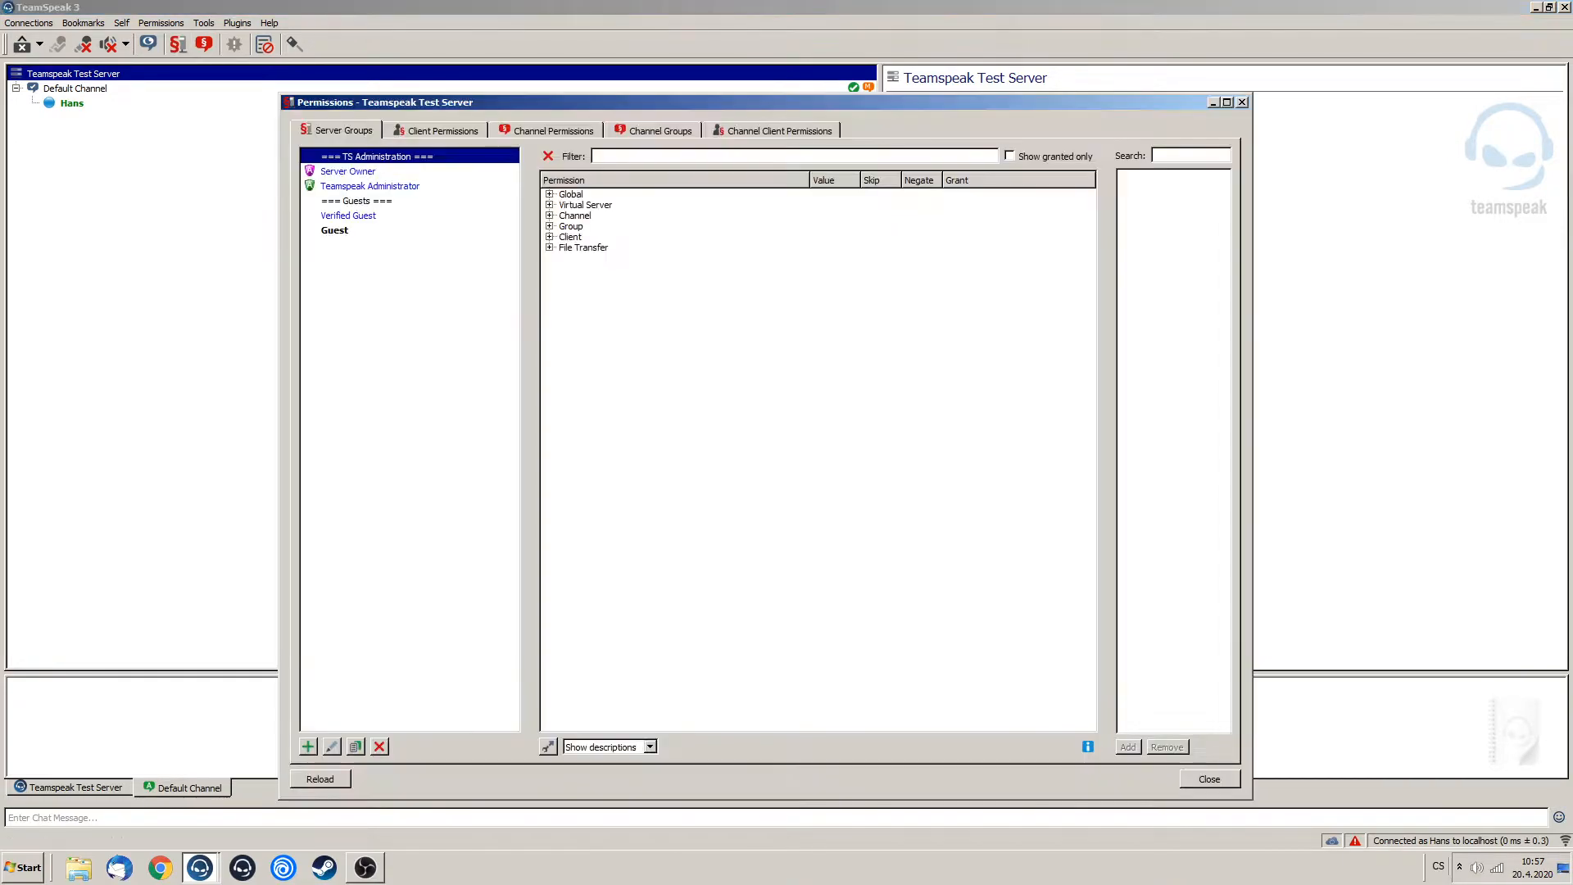
left_click(370, 186)
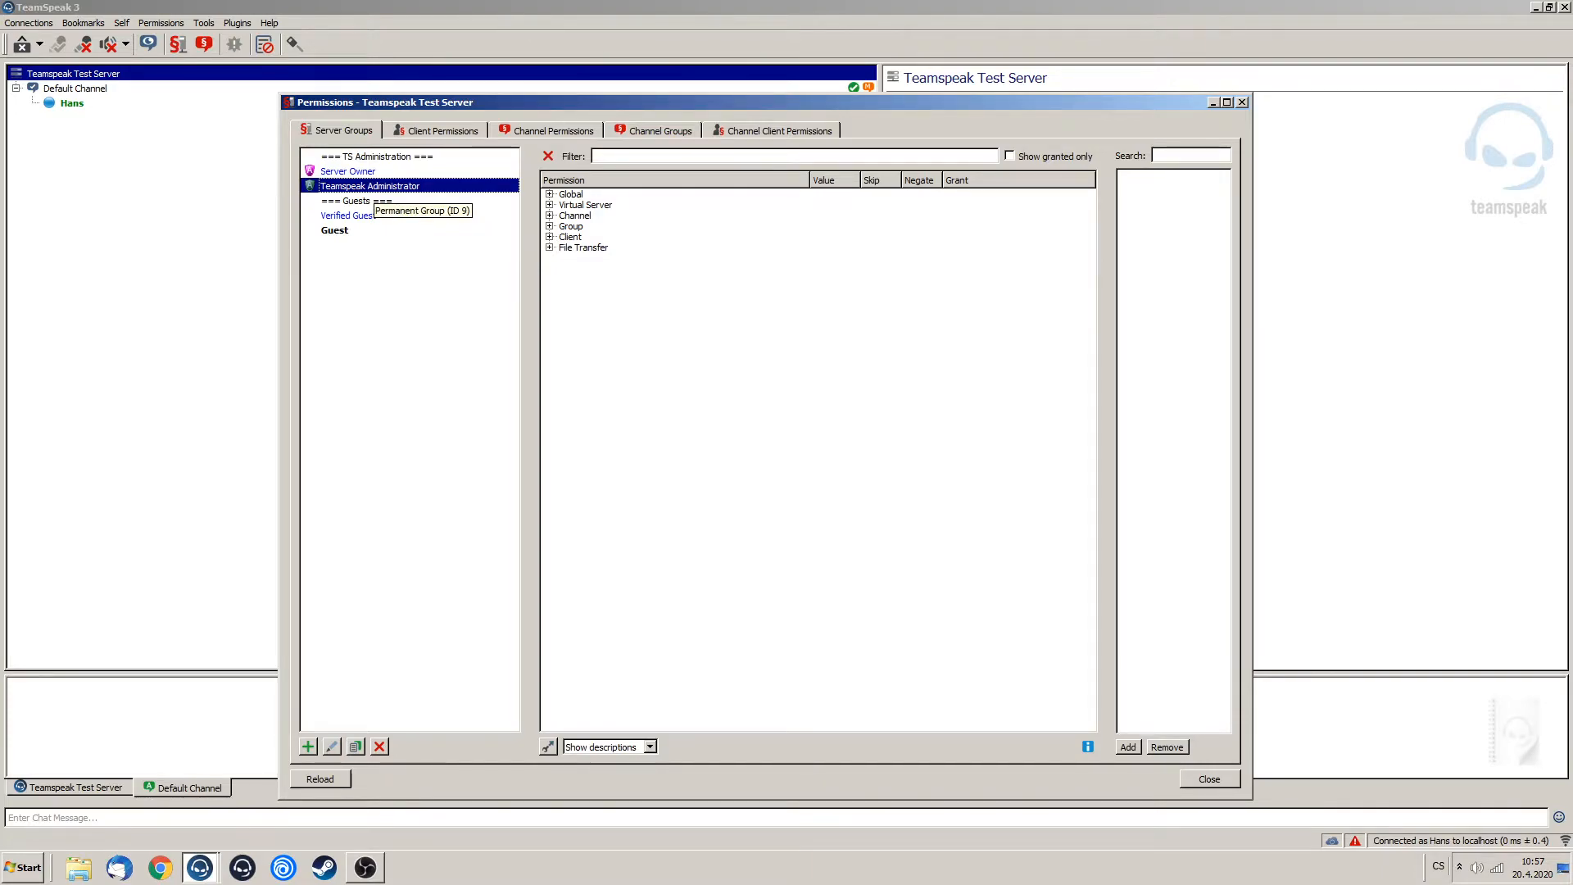
left_click(360, 171)
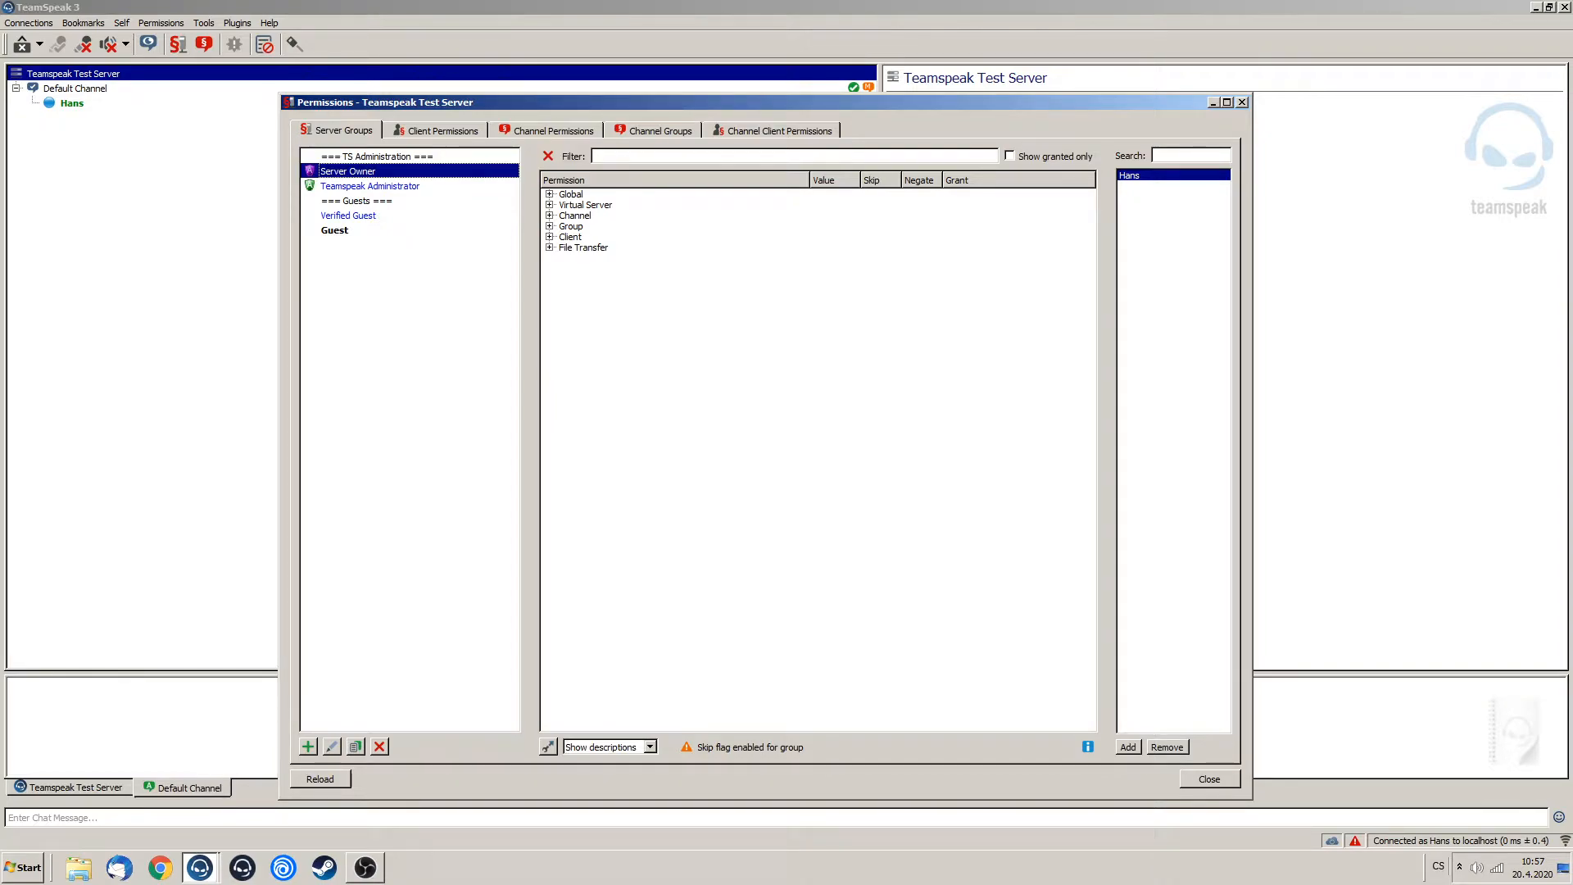
left_click(369, 186)
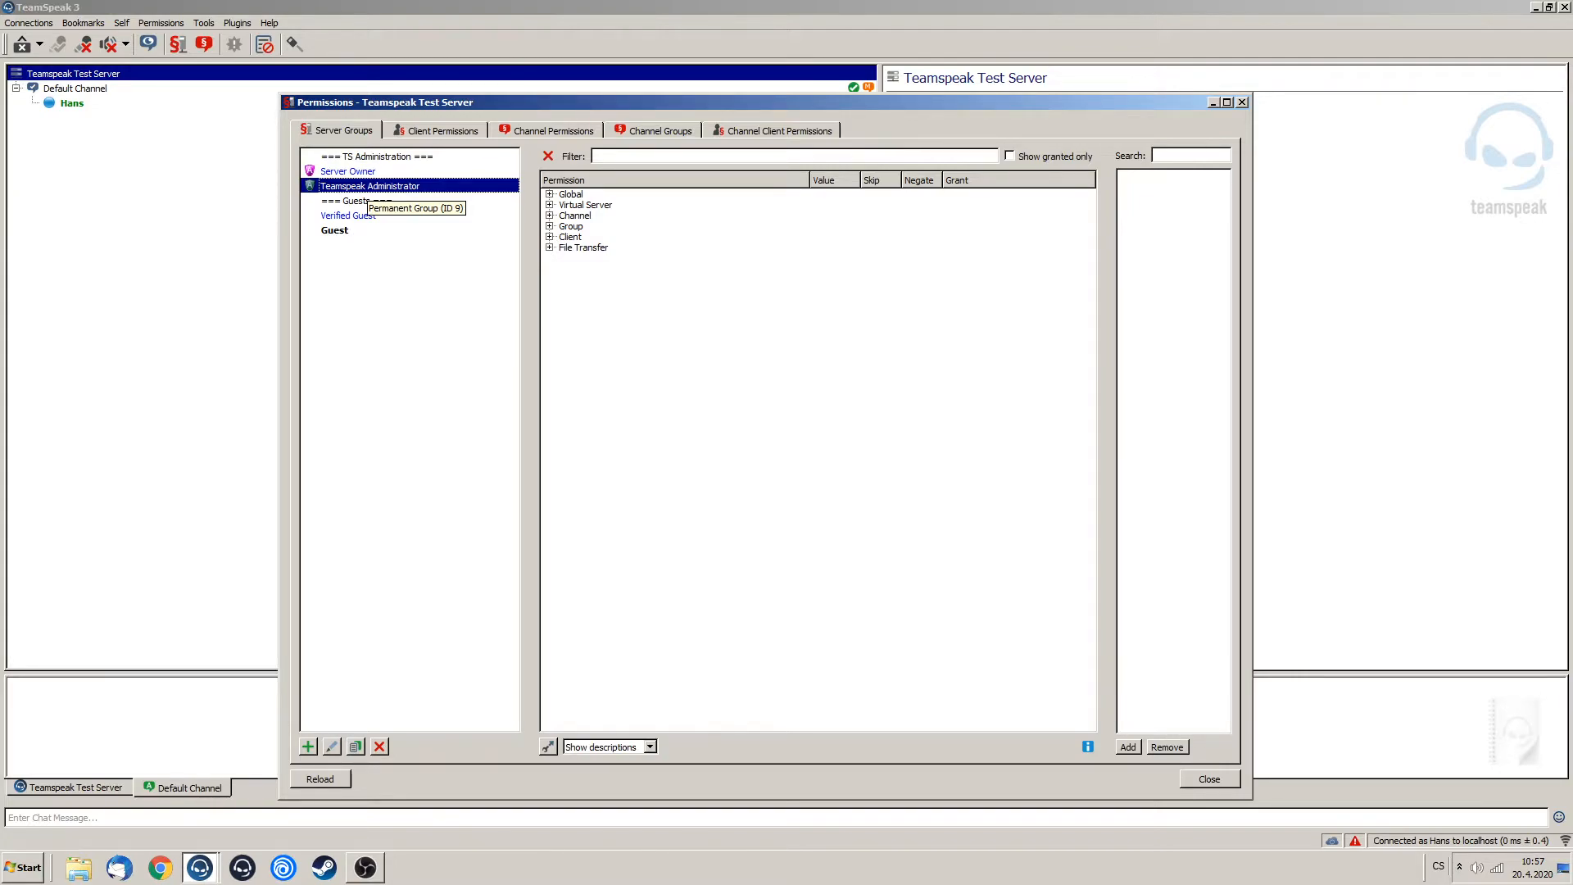
Copy the Teamspeak Administrator group to a new regular group named "Teamspeak Moderator".
right_click(358, 186)
key("Escape")
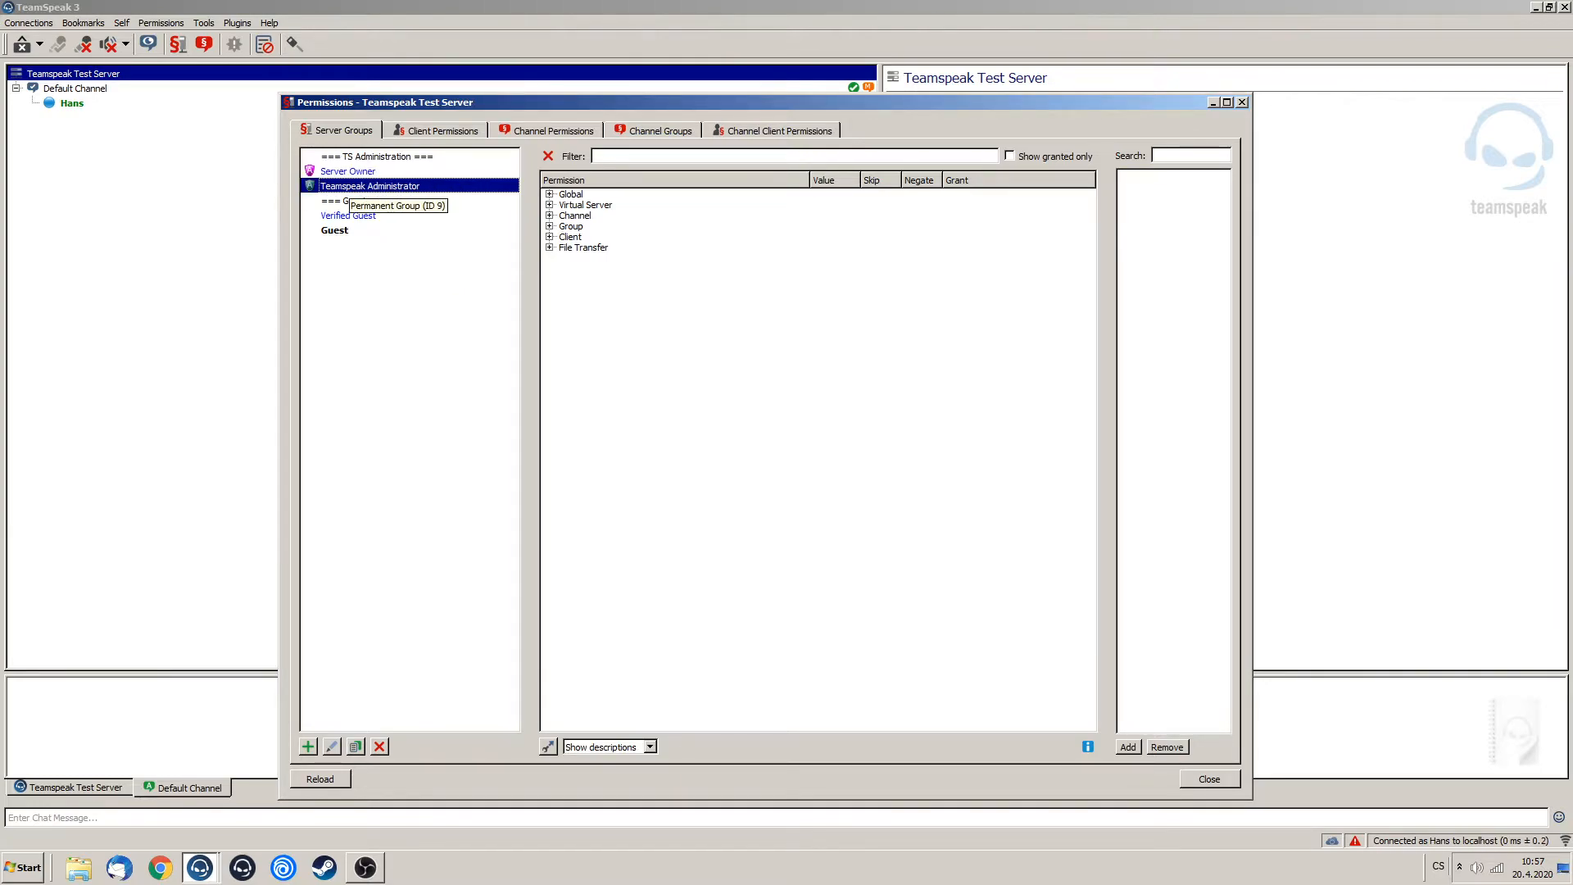
right_click(347, 186)
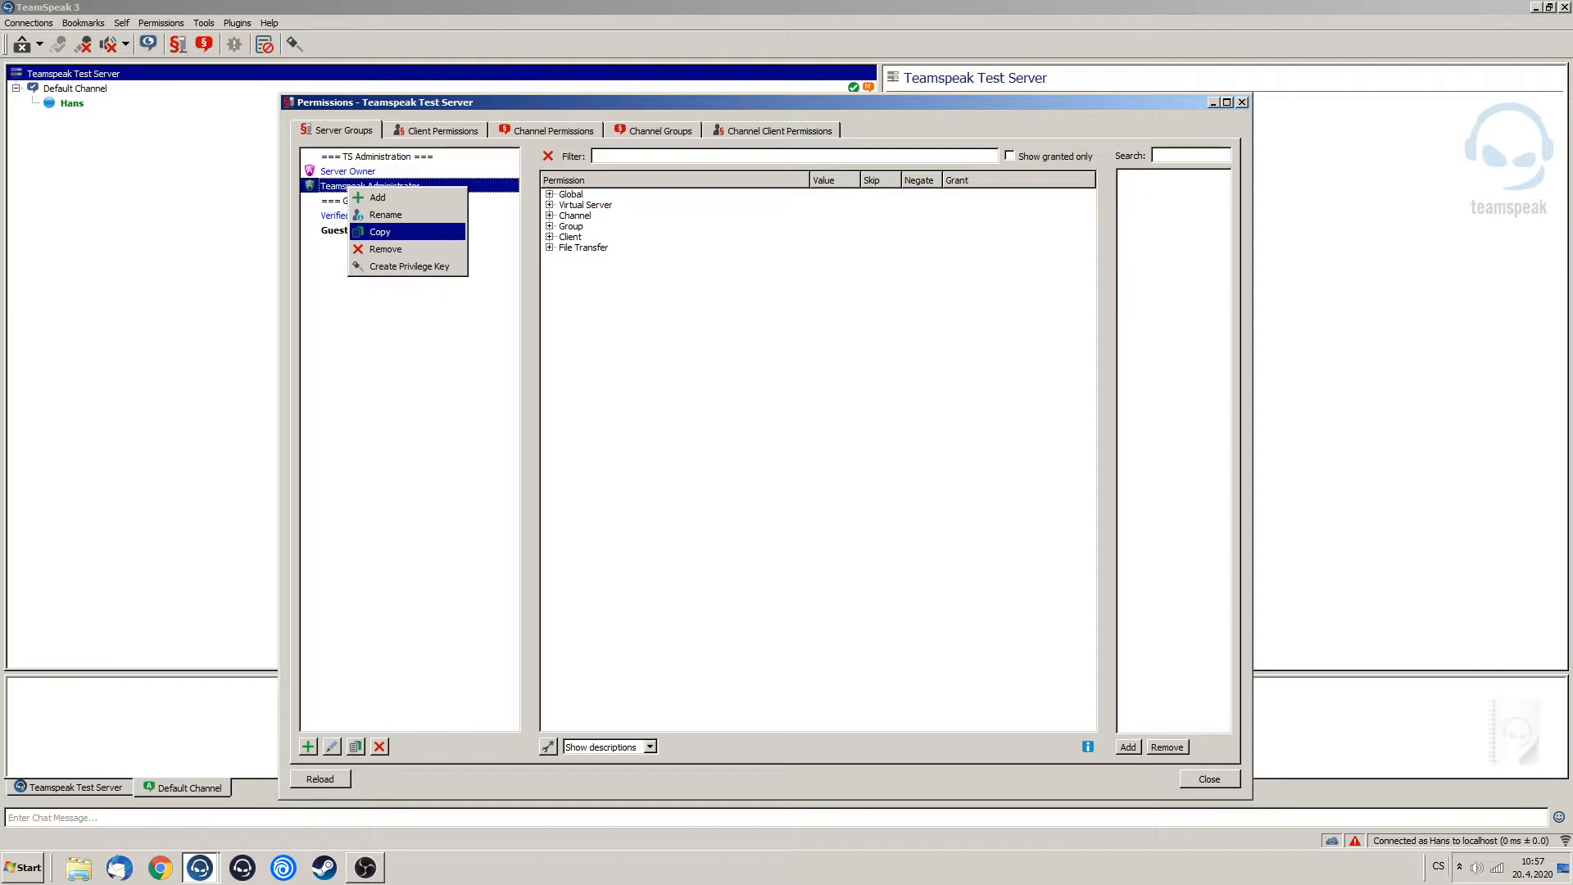
left_click(379, 232)
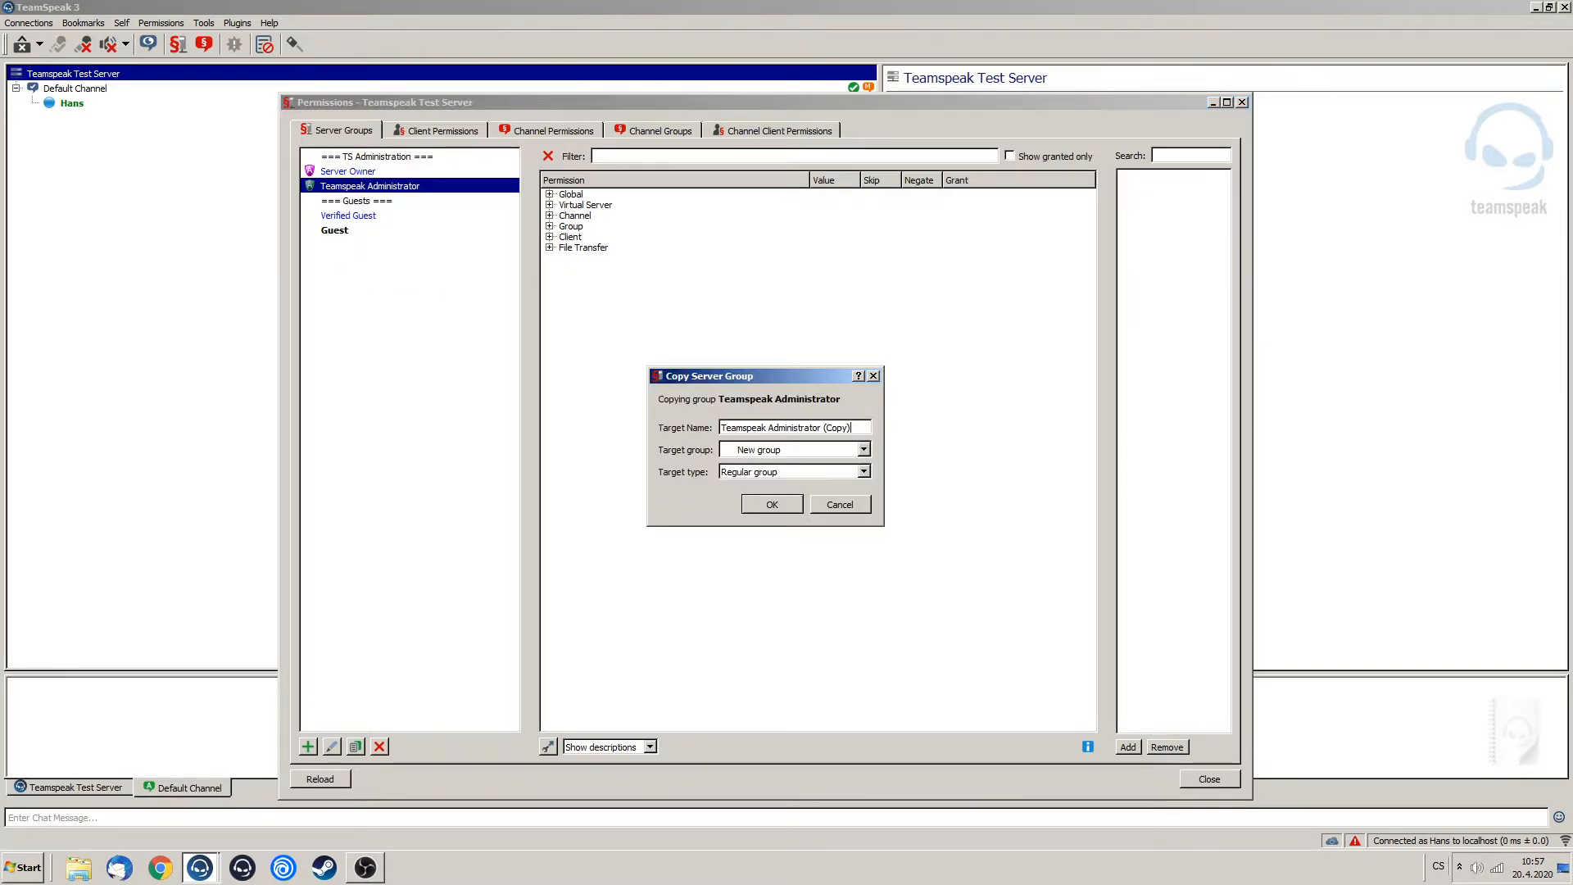
left_click_drag(854, 428, 717, 427)
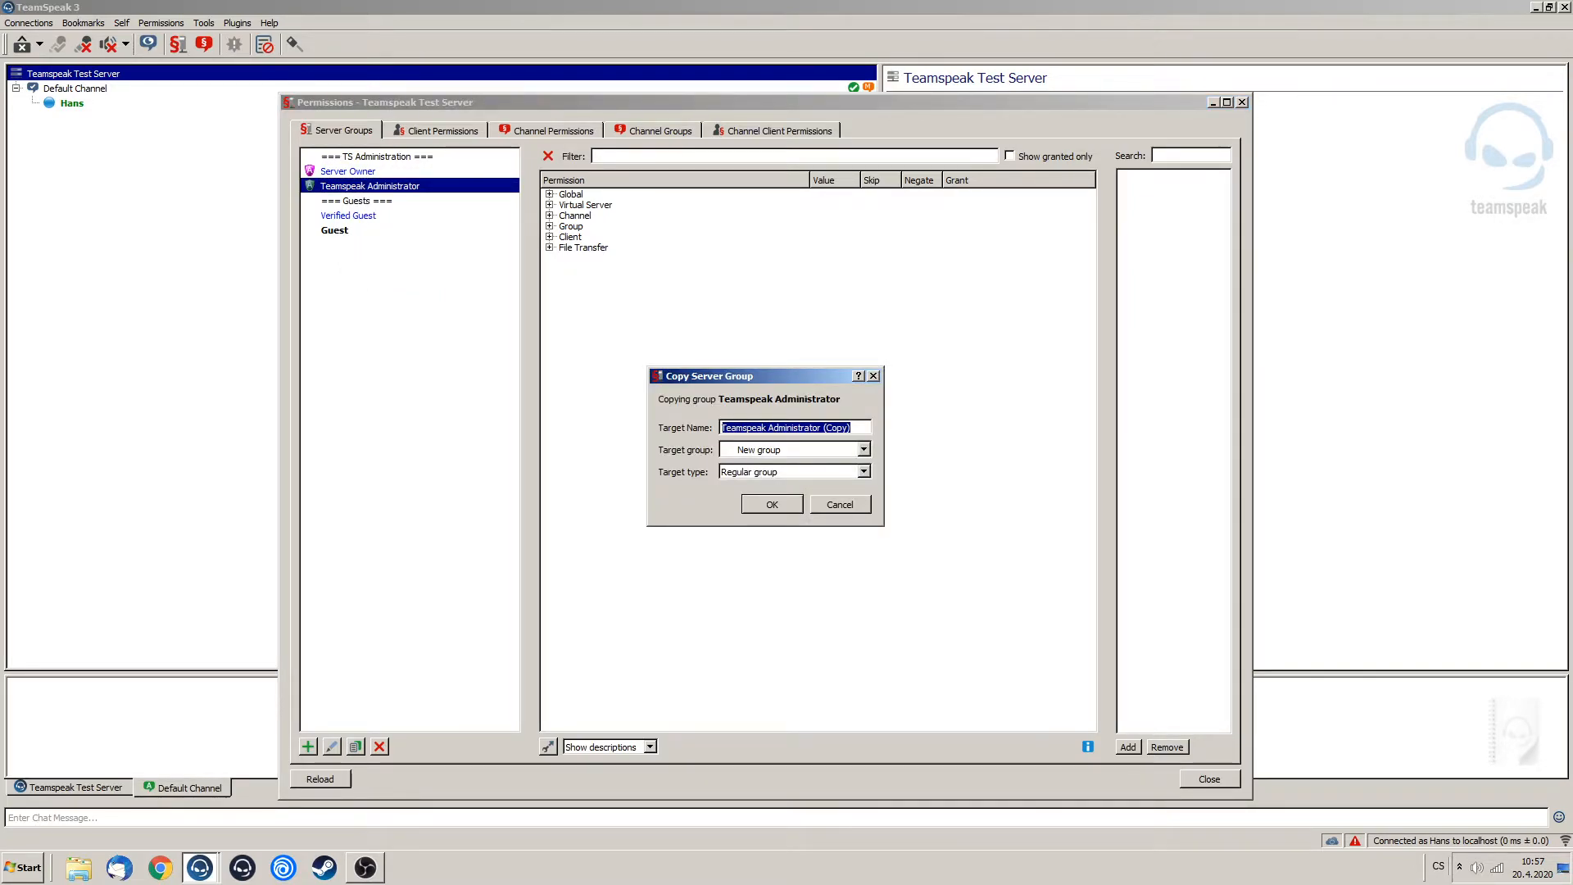
left_click_drag(852, 428, 768, 427)
type("Moderator")
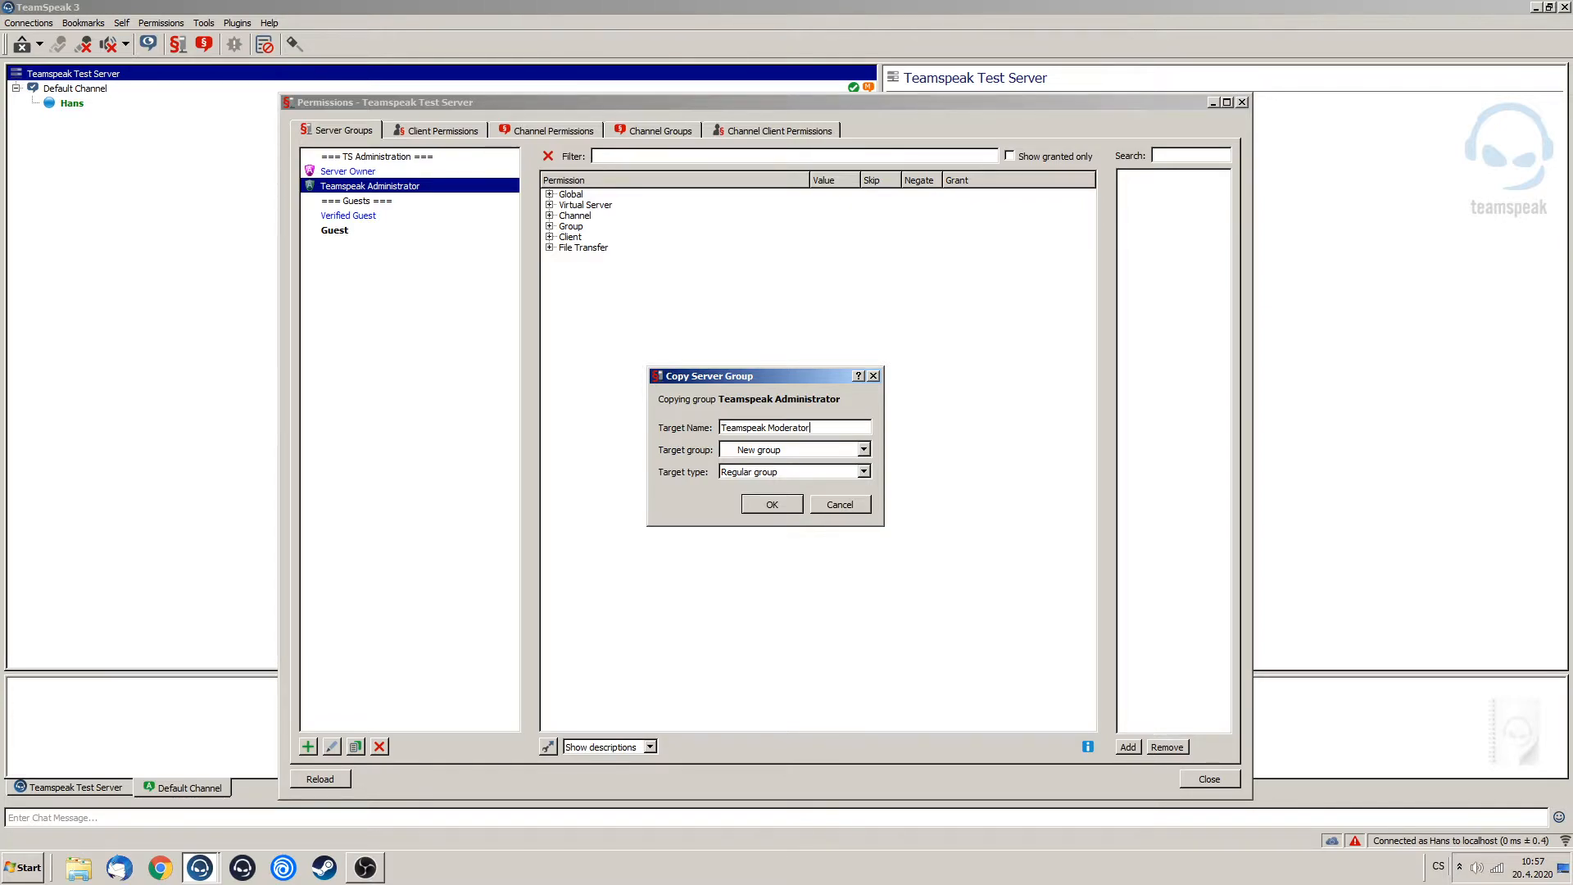
key("Return")
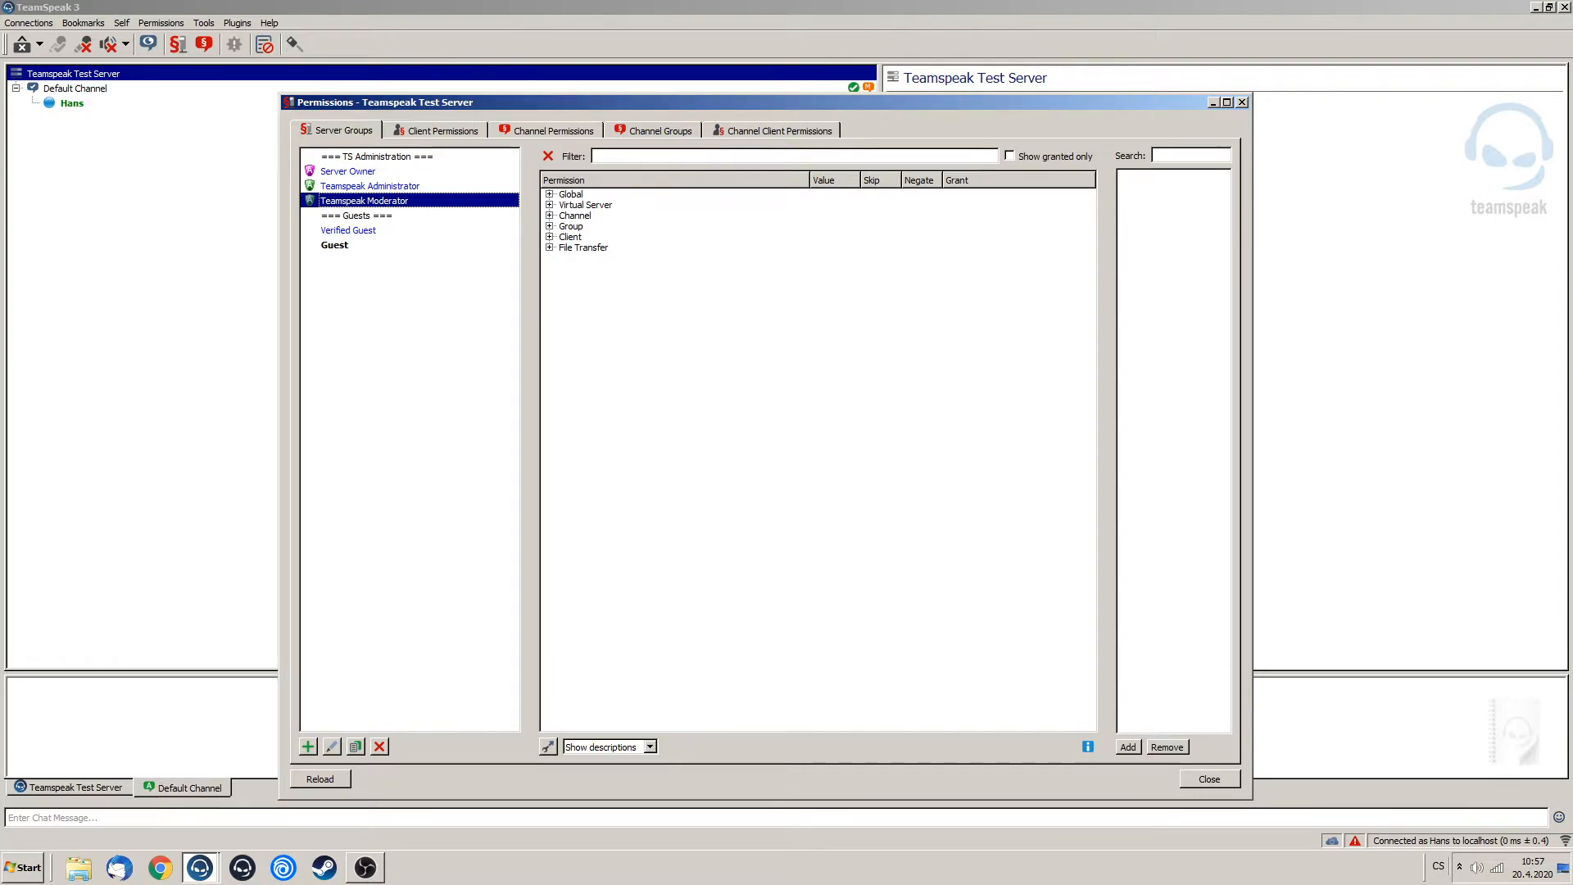
Set the Teamspeak Moderator group's Icon ID to the blue shield icon from the server's remote icons.
left_click(549, 226)
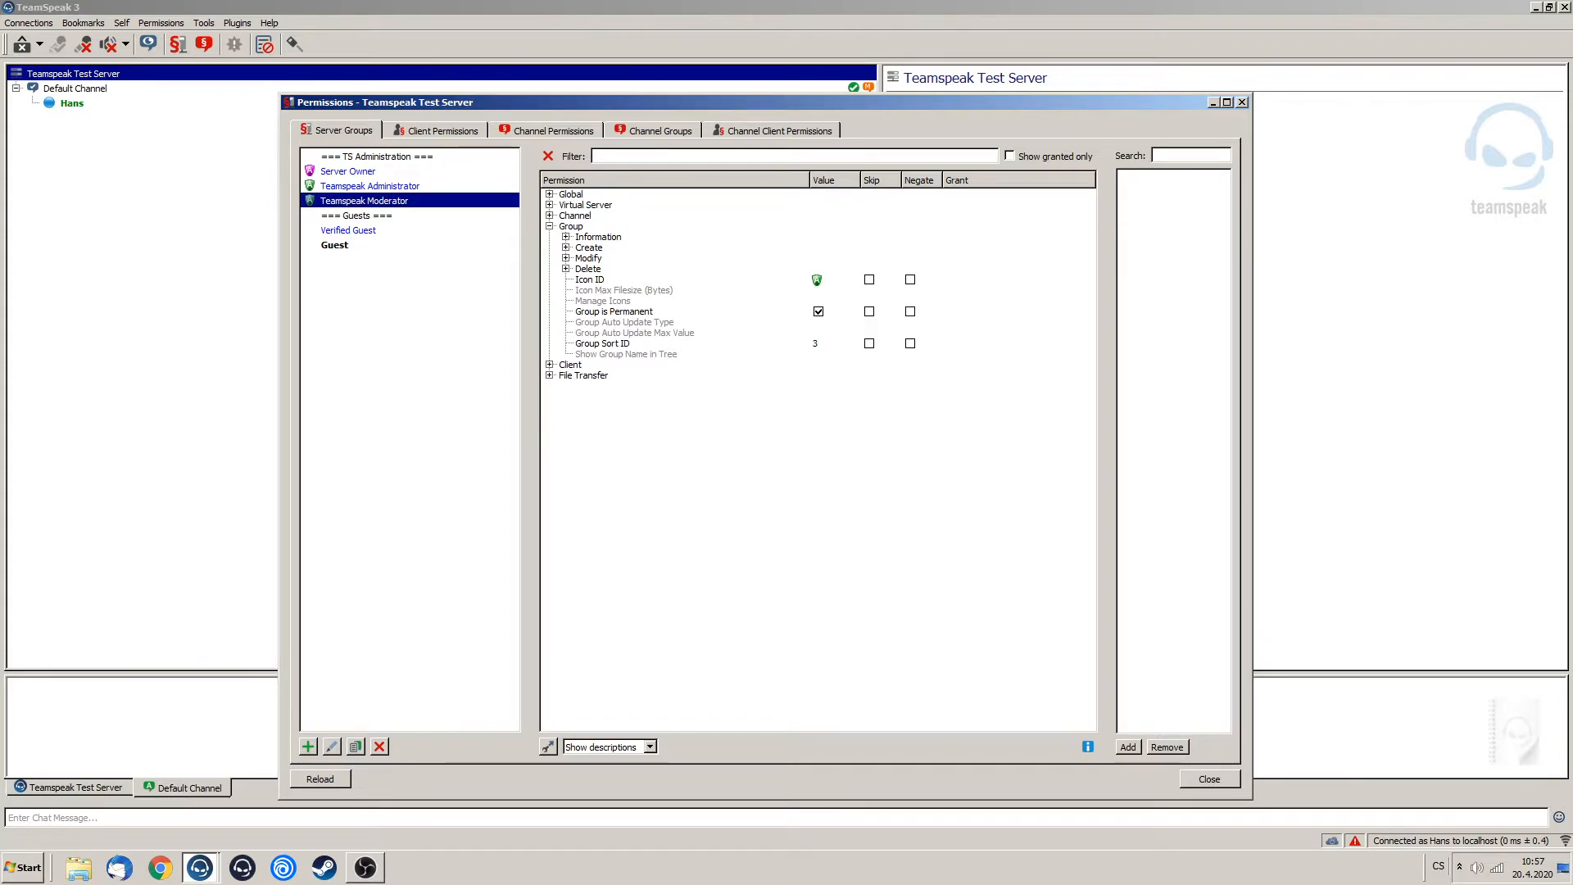
double_click(817, 279)
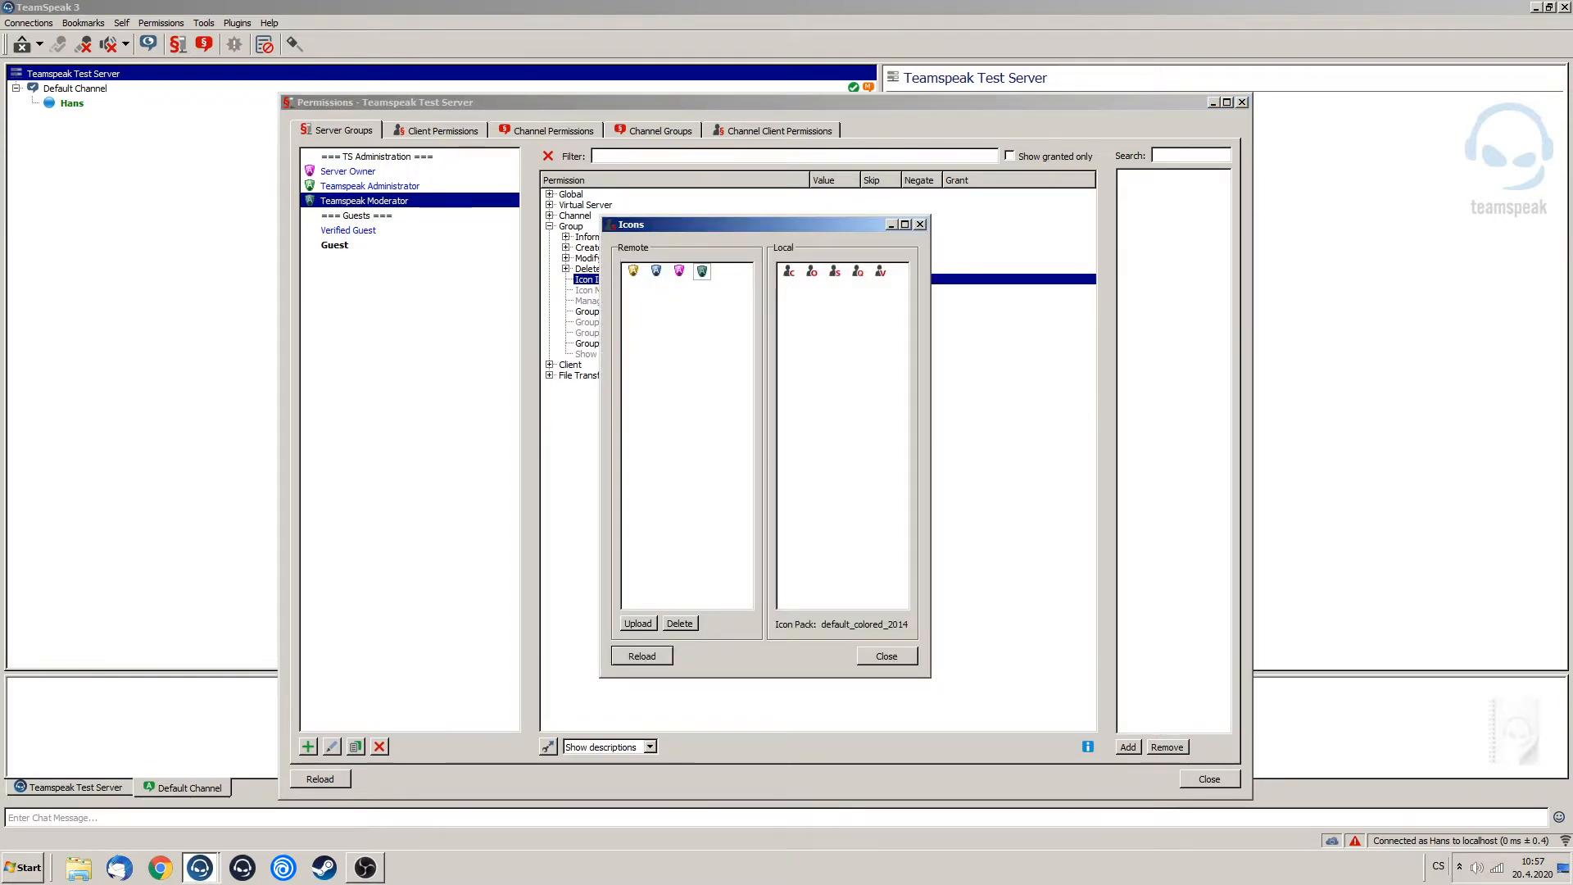
double_click(656, 271)
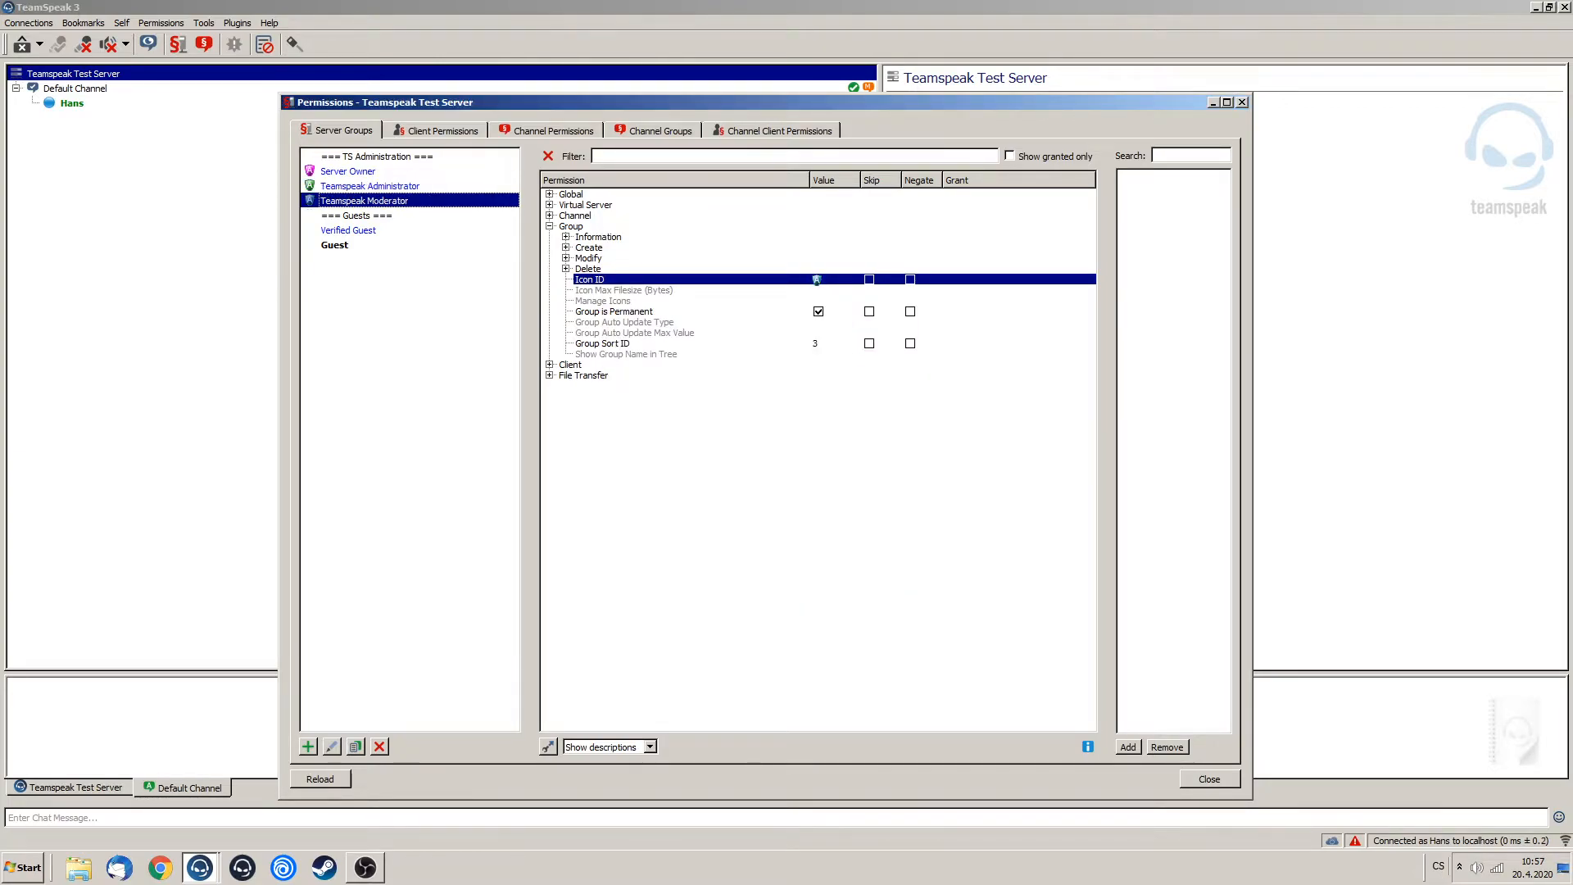
left_click(377, 156)
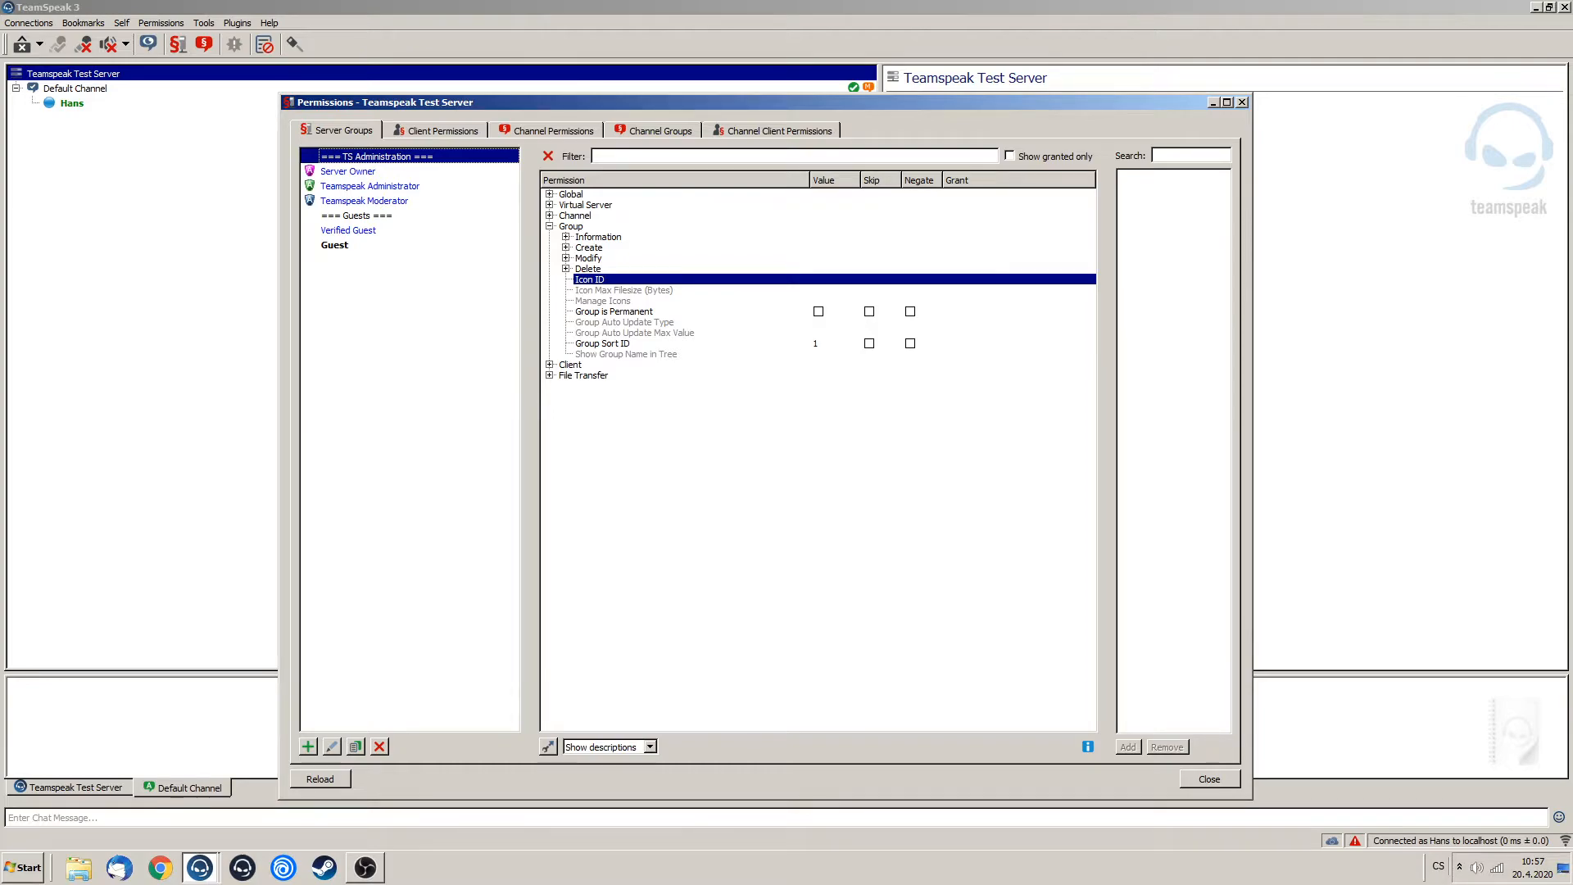
left_click(624, 290)
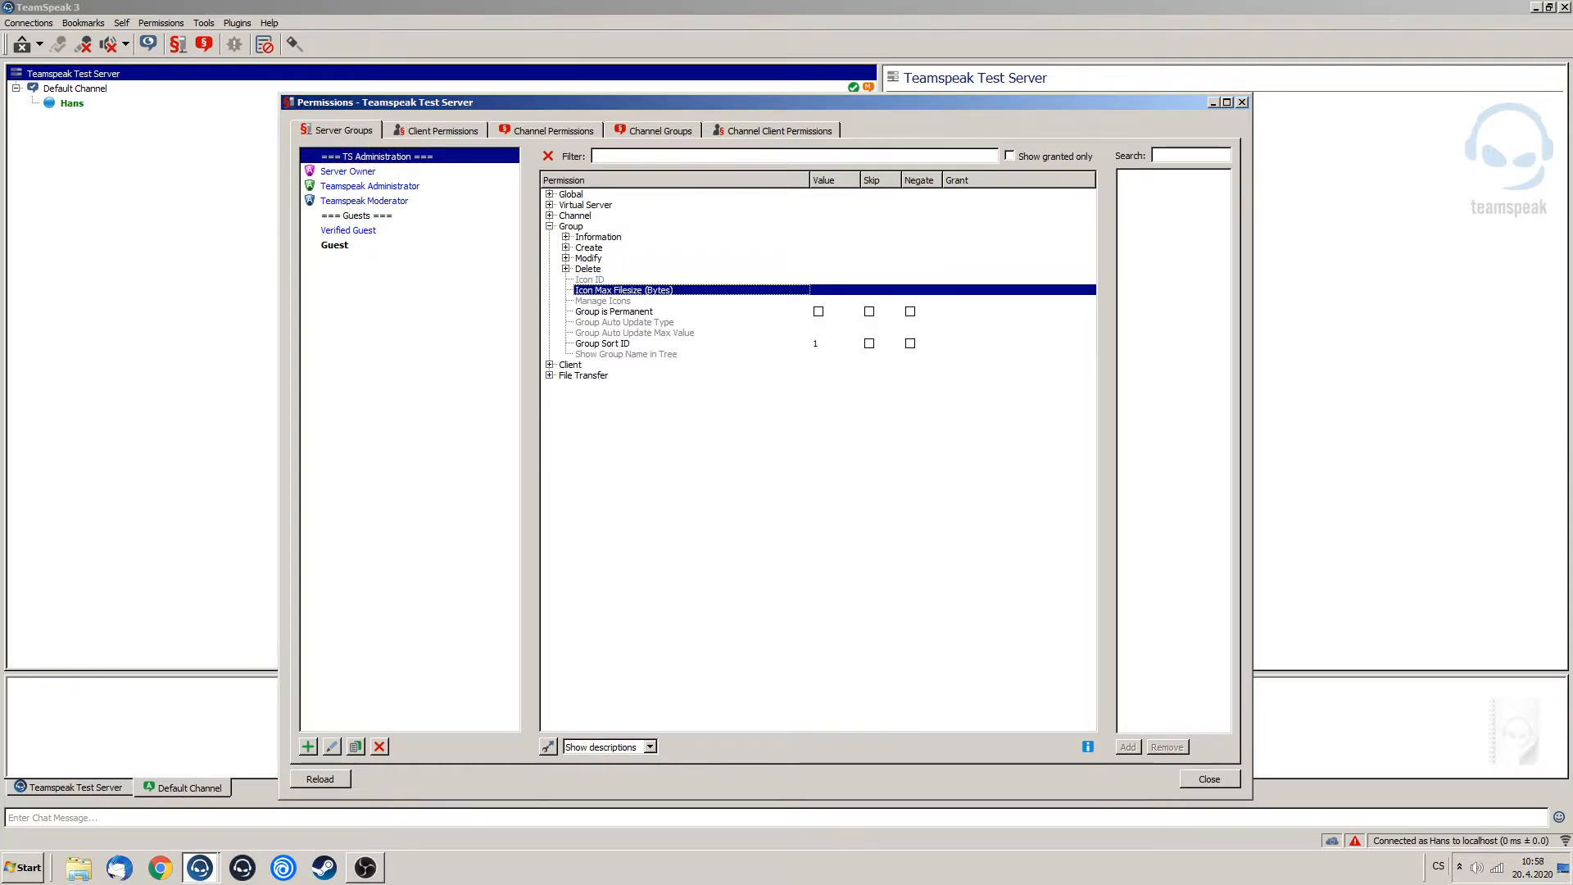
left_click(590, 279)
left_click(364, 200)
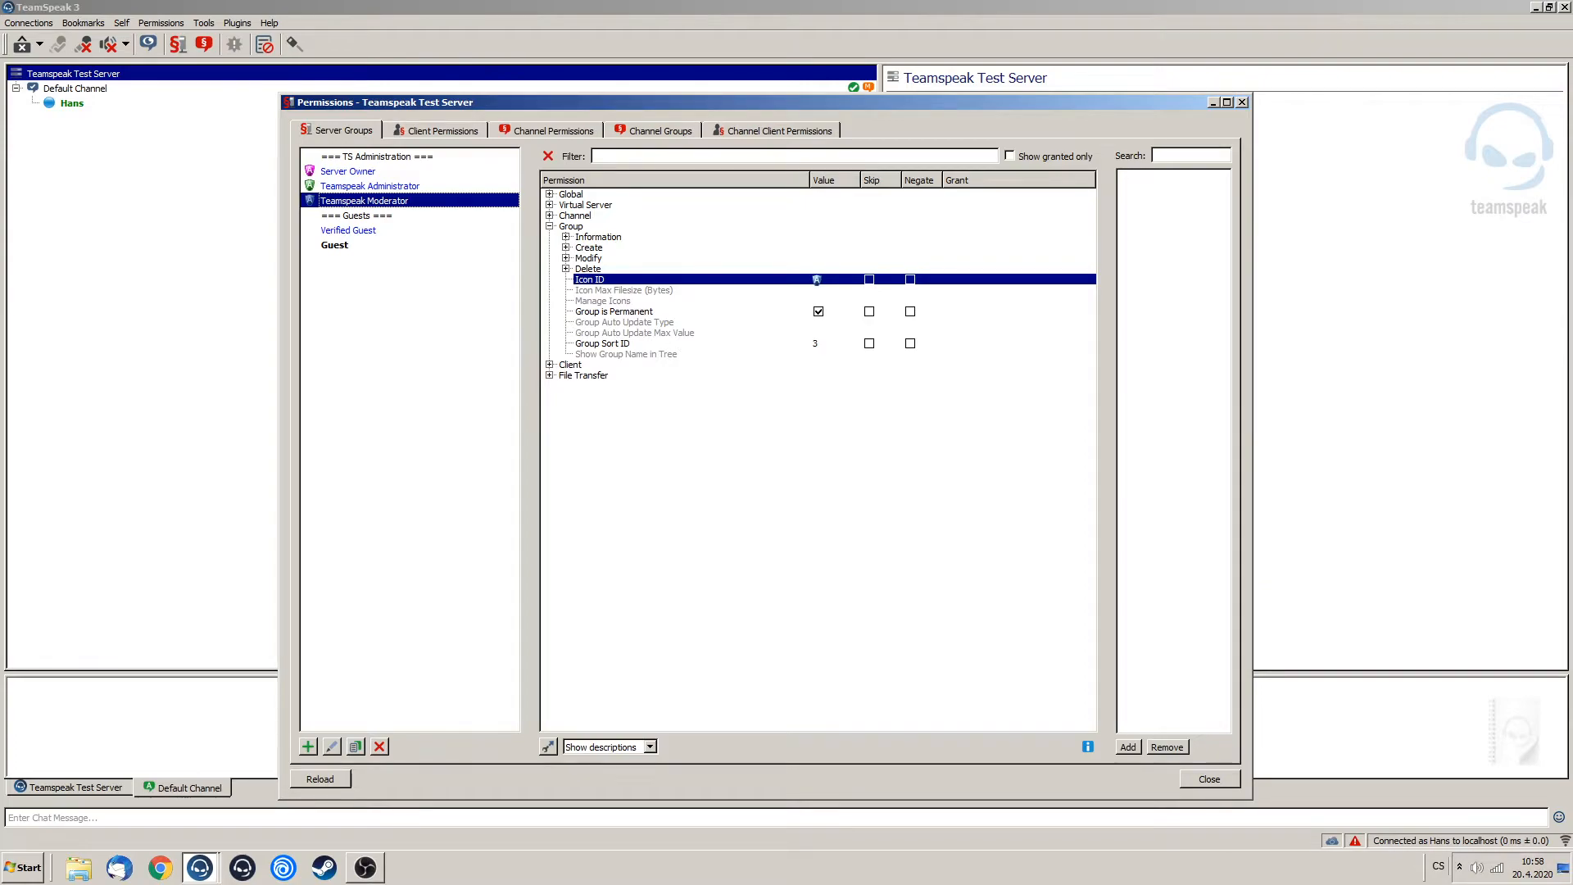
Show only granted permissions and compare the lists of the Teamspeak Administrator and Teamspeak Moderator groups.
left_click(369, 186)
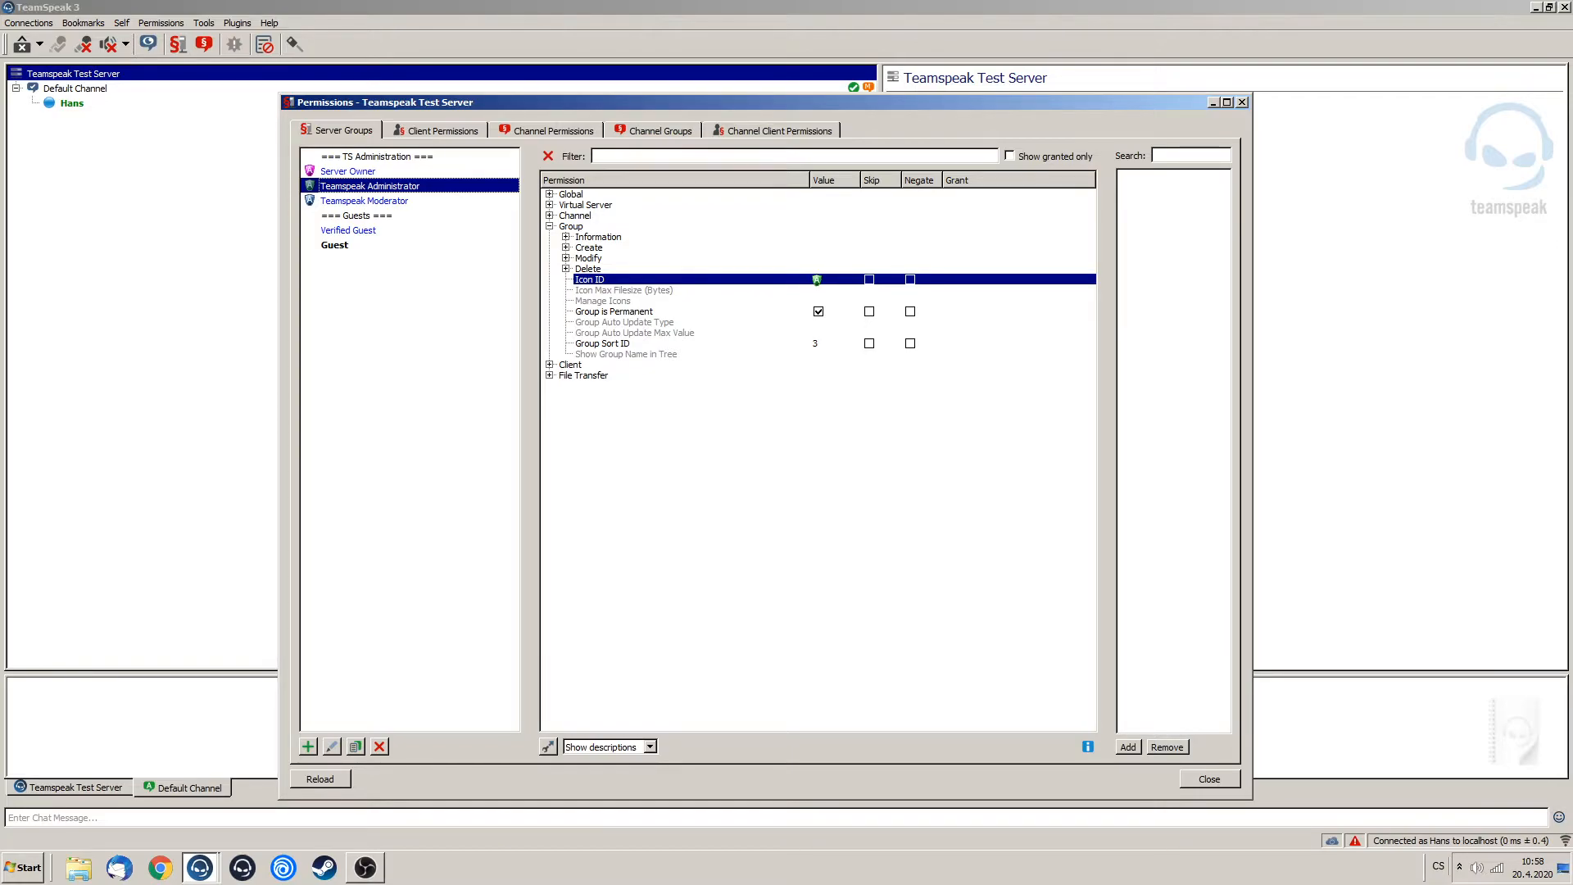
left_click(1009, 156)
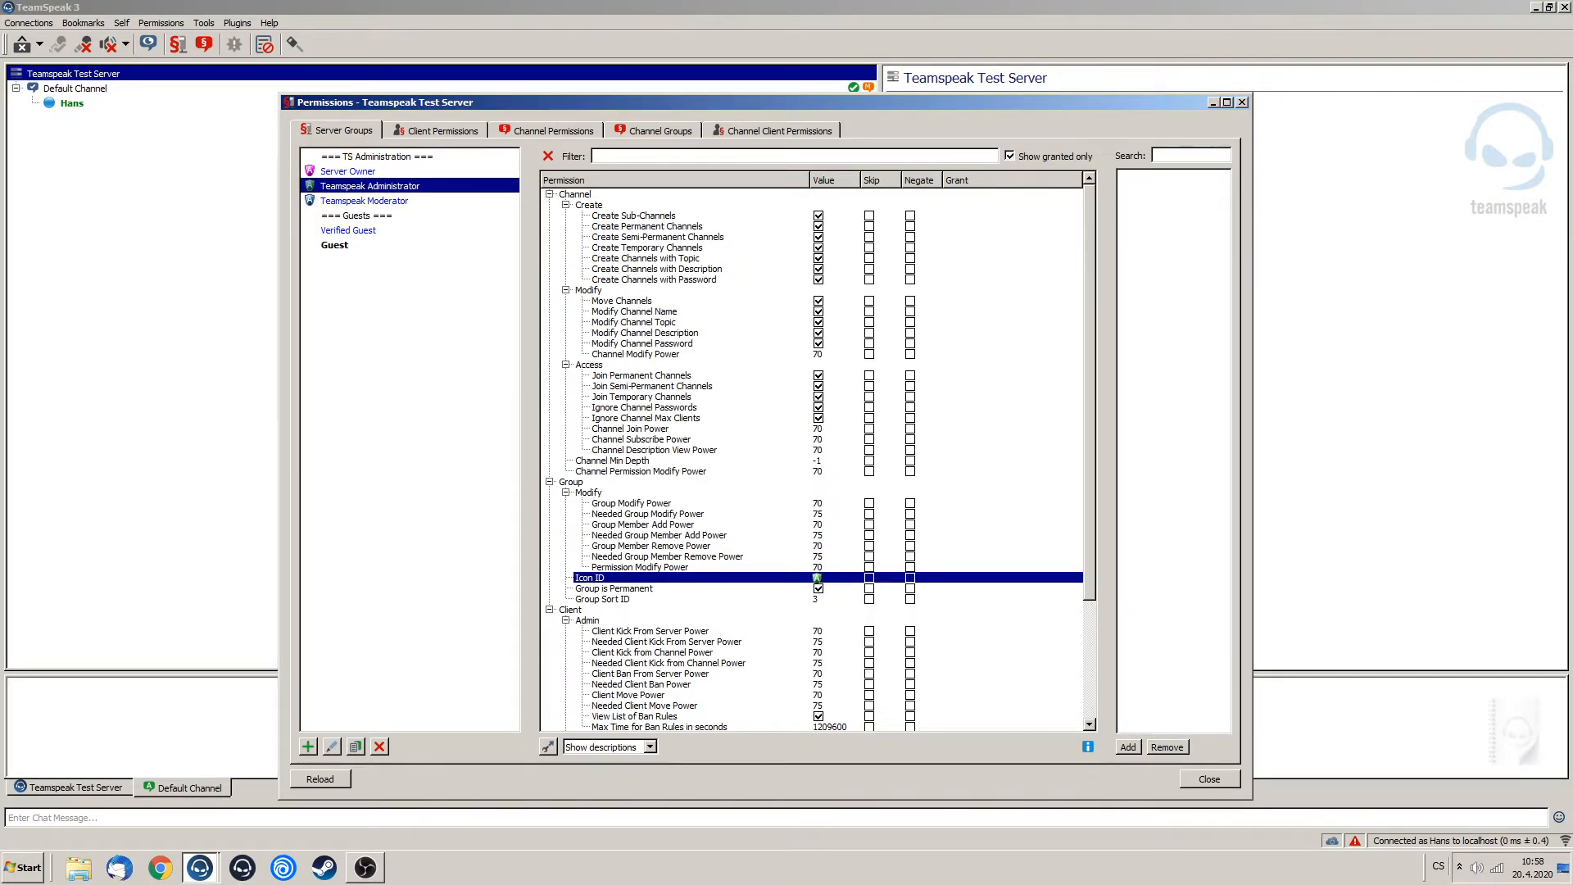
scroll(811, 459, "down", 5)
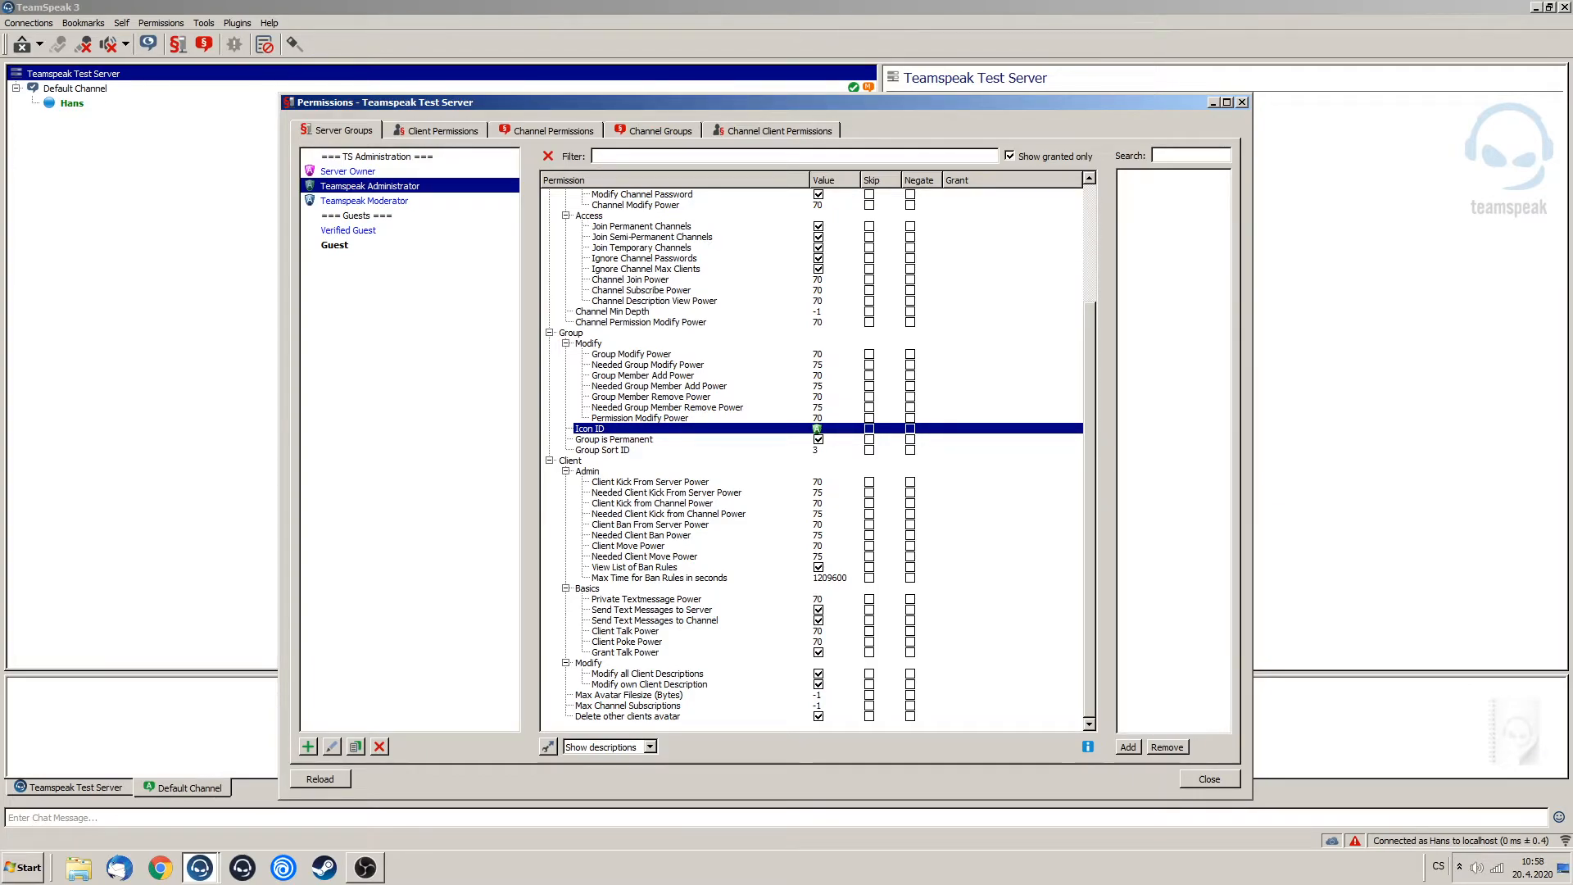
scroll(811, 459, "up", 5)
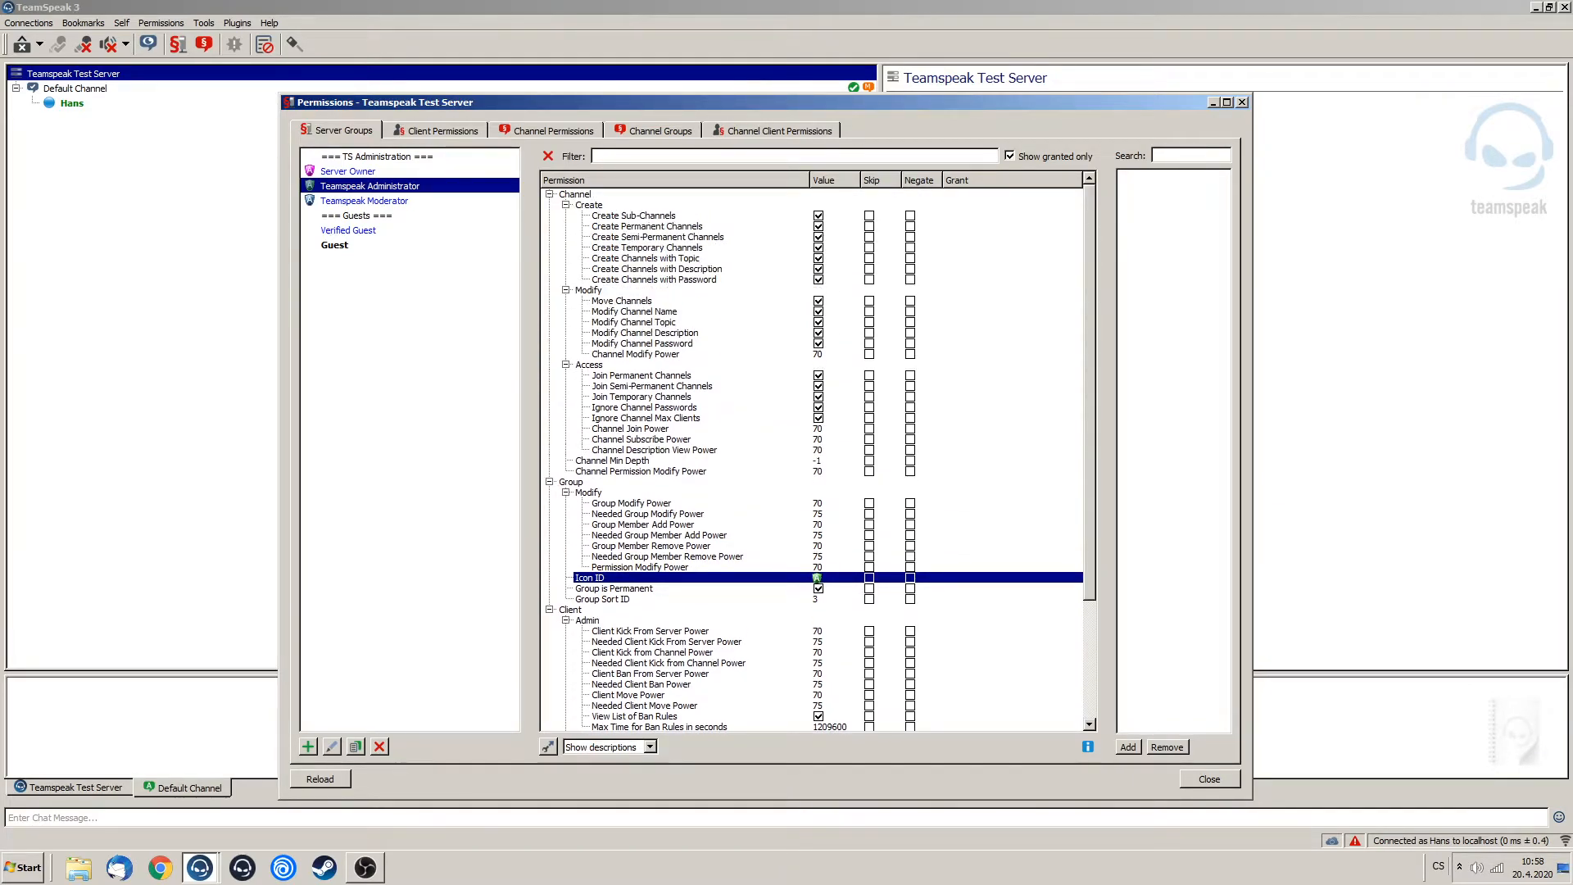
left_click(363, 201)
scroll(811, 459, "down", 5)
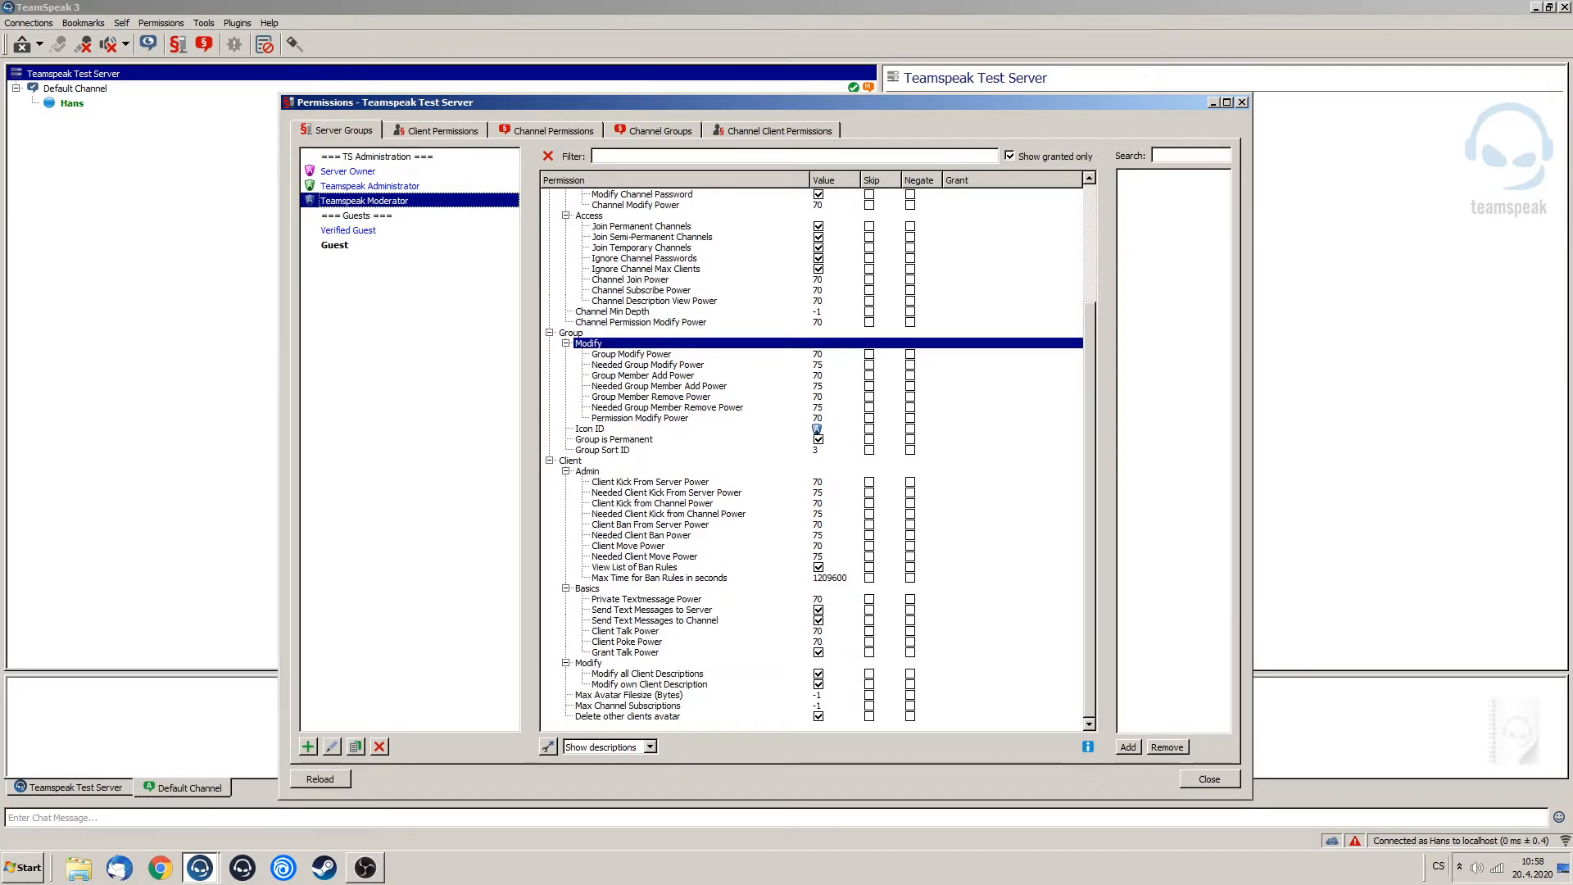
scroll(684, 463, "up", 5)
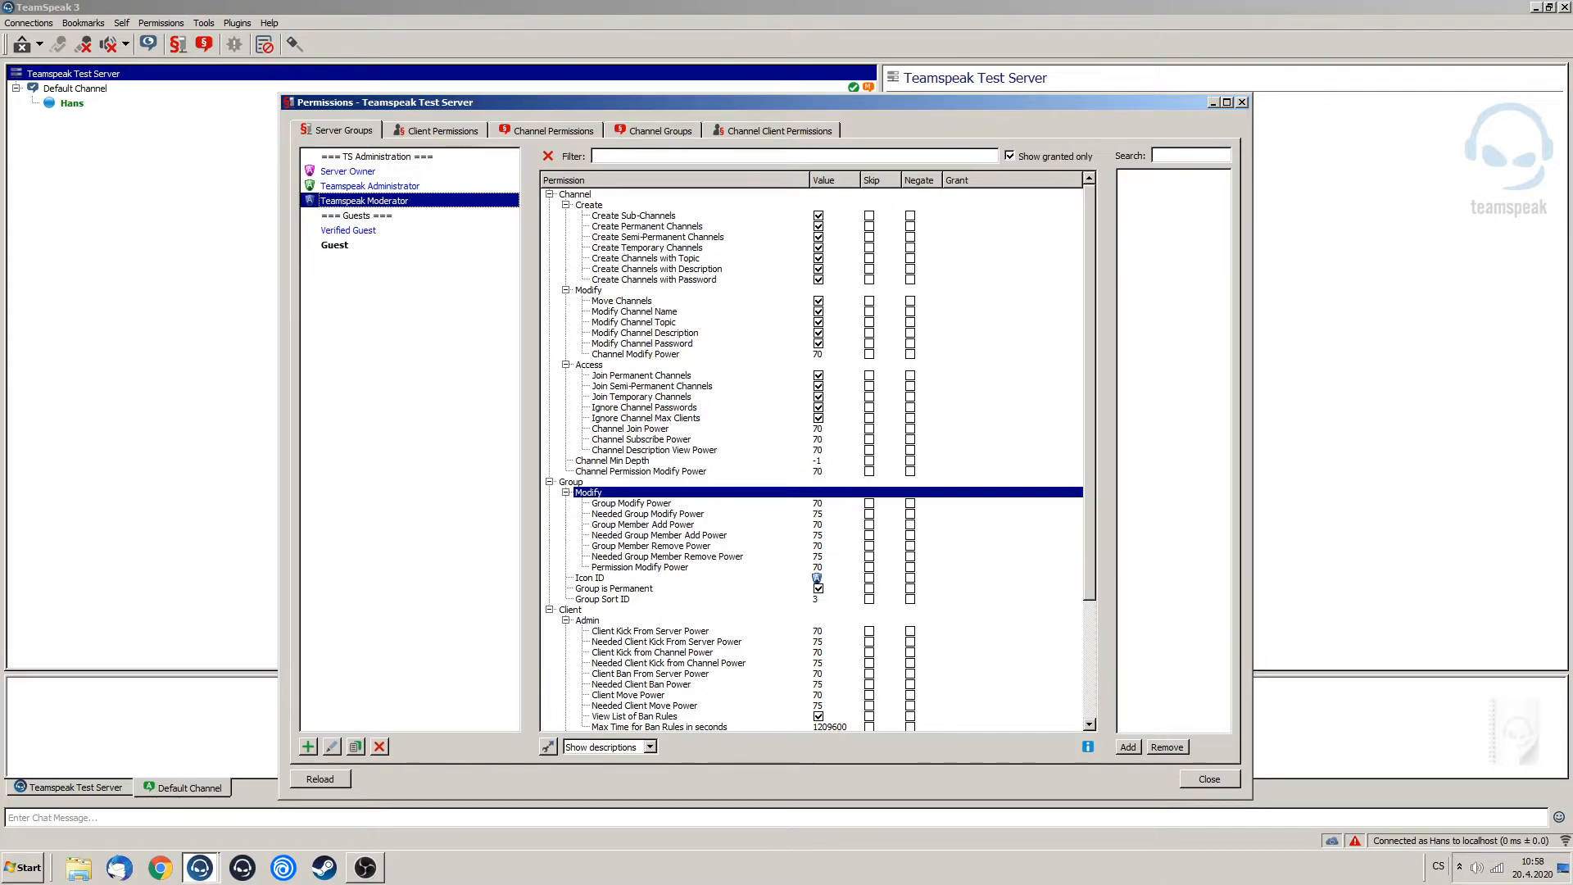
Remove the whole channel Create permission group from Teamspeak Moderator, including Create Sub-Channels and Create Permanent Channels.
right_click(607, 202)
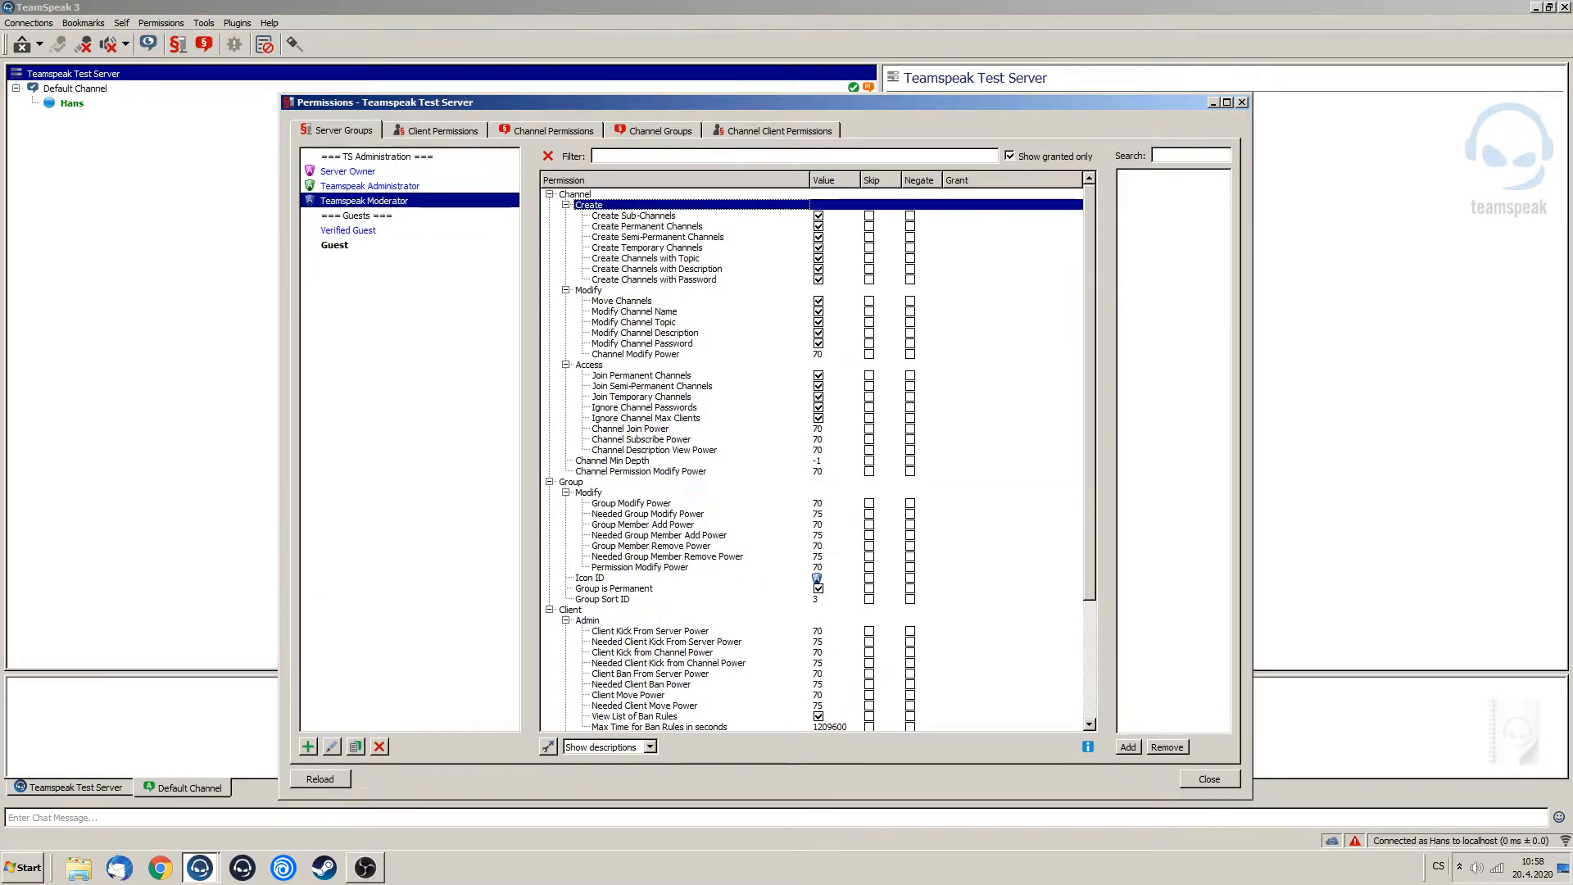
key("Escape")
left_click(819, 216)
left_click(818, 226)
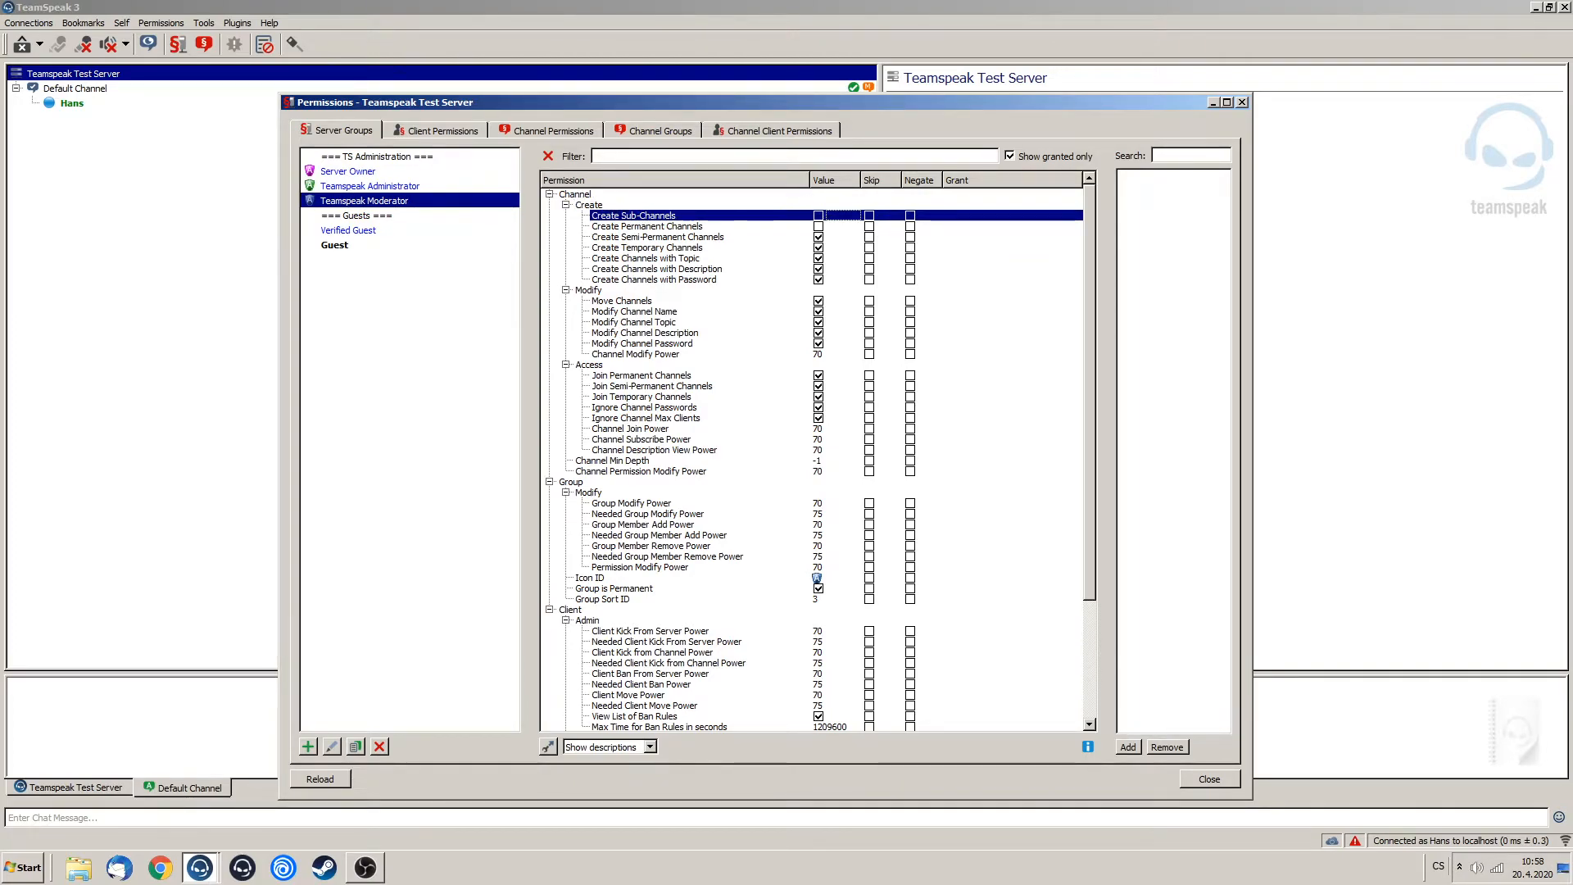
key("Delete")
right_click(730, 216)
left_click(762, 221)
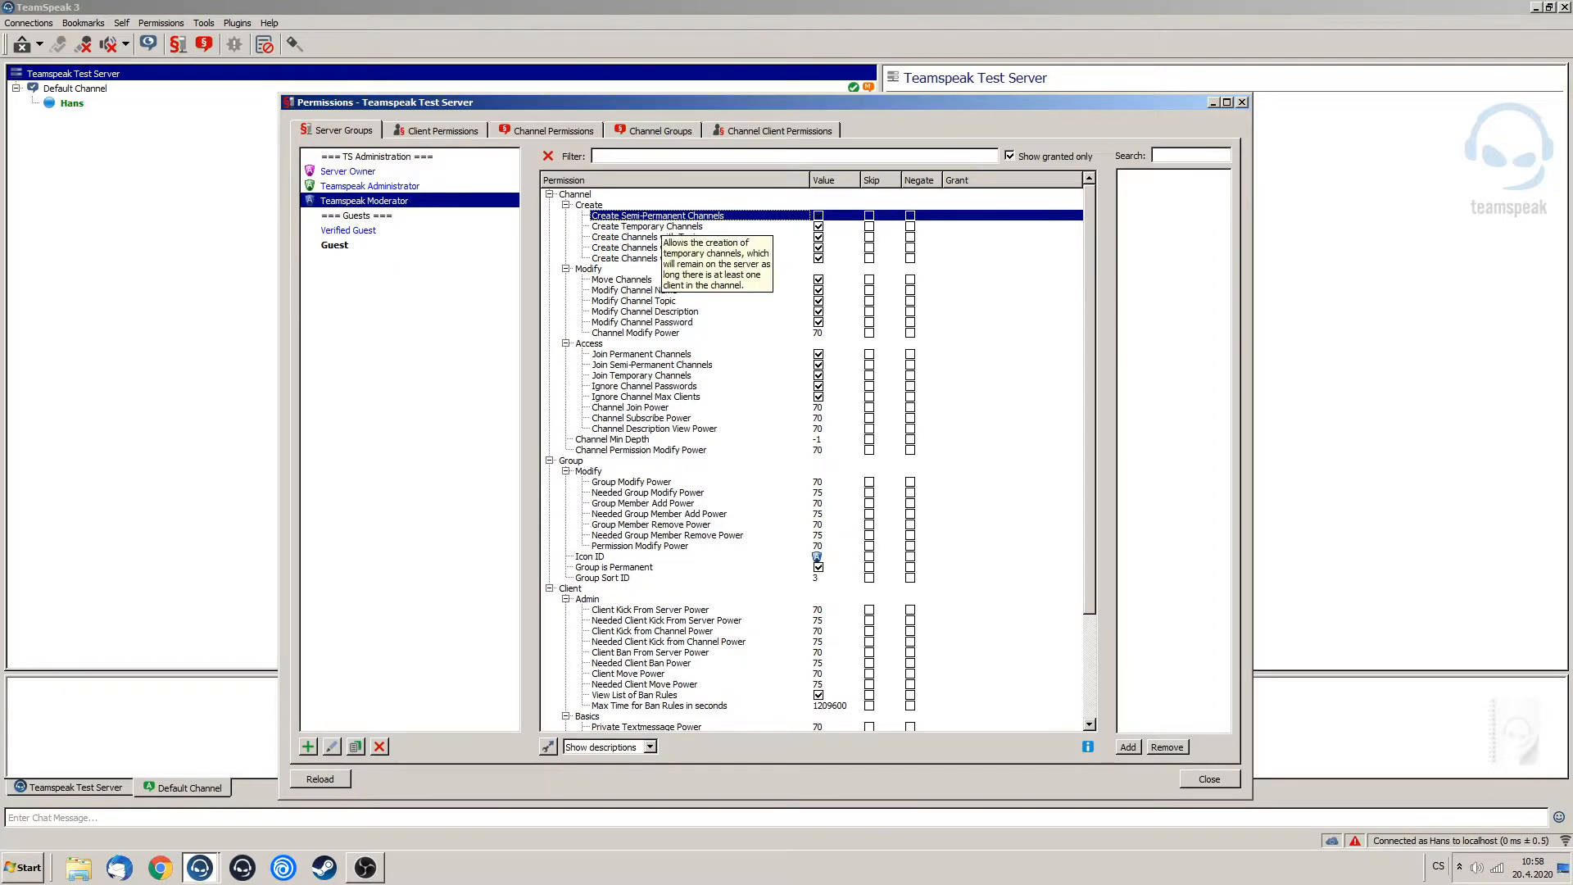
right_click(598, 206)
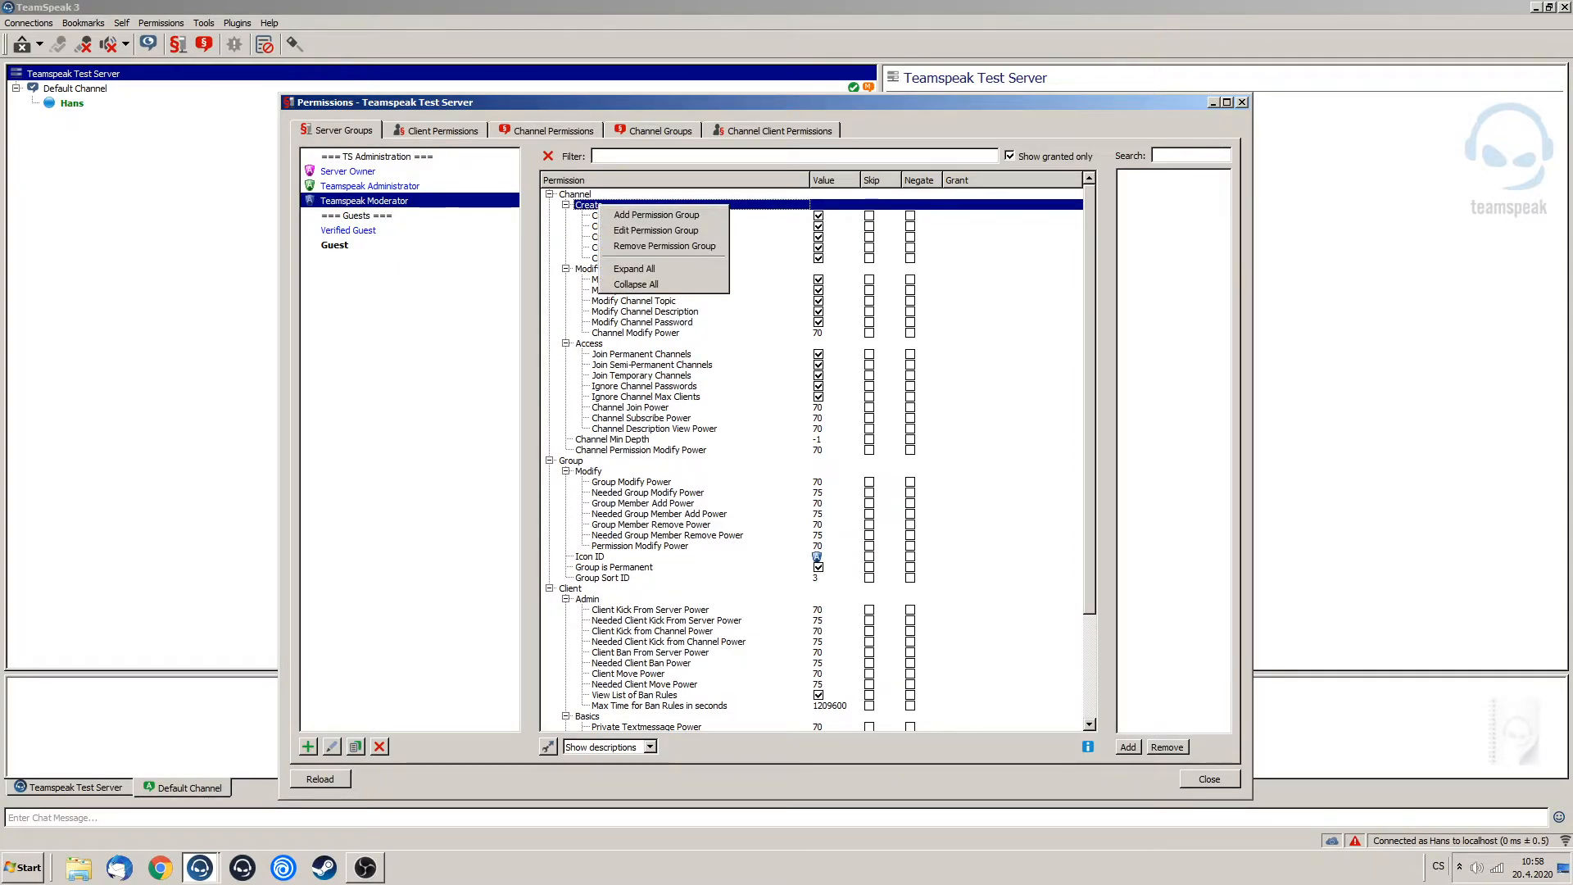
left_click(665, 246)
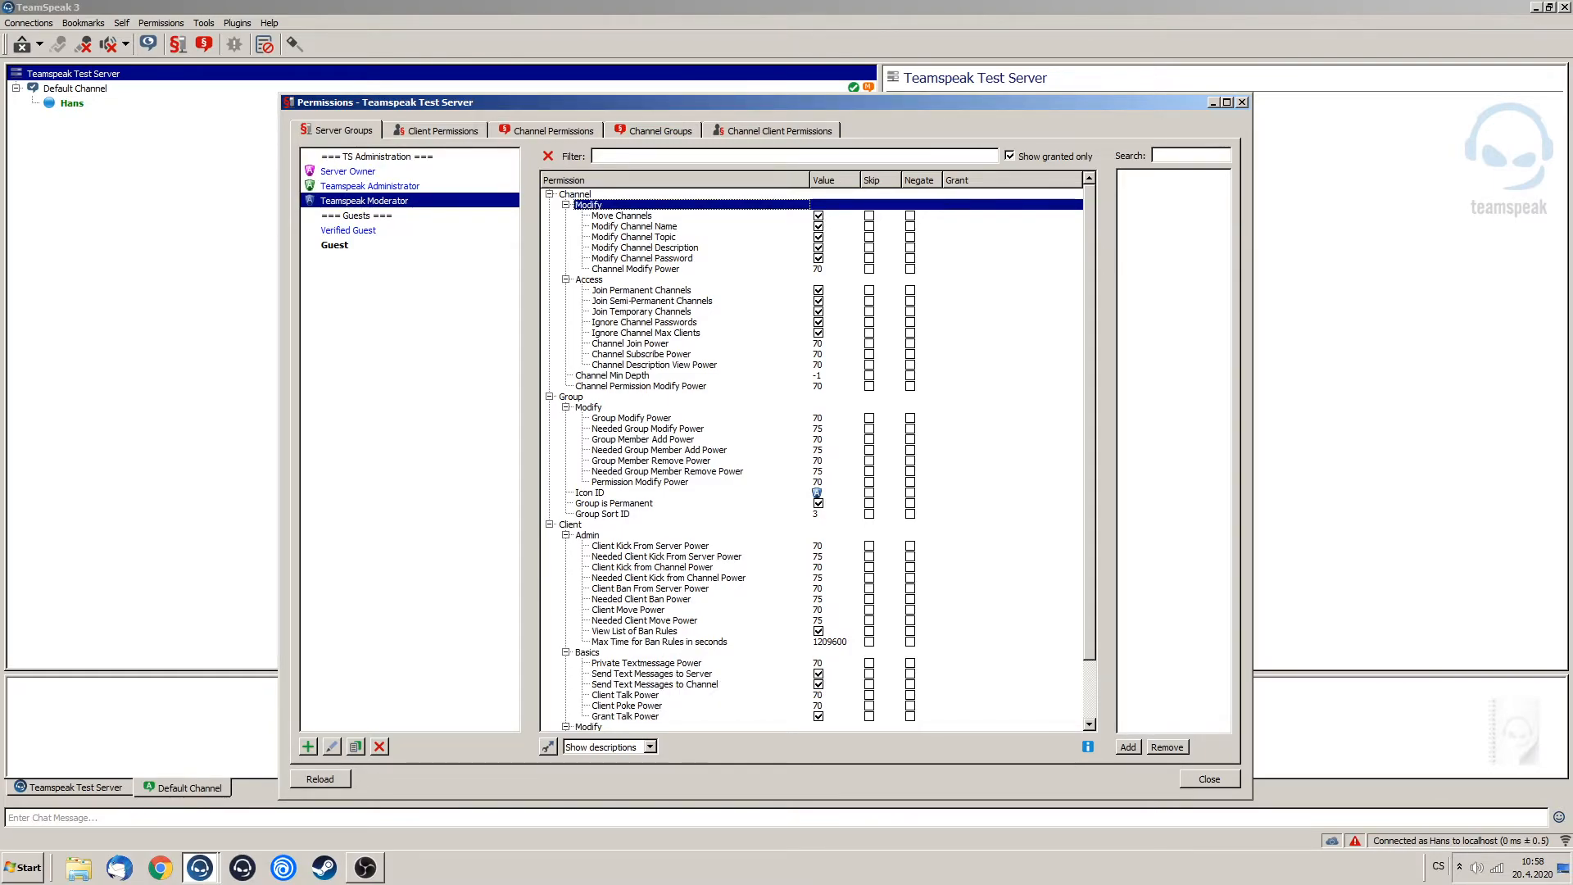
Compare the channel Create permissions of Teamspeak Administrator with those of Teamspeak Moderator.
left_click(369, 186)
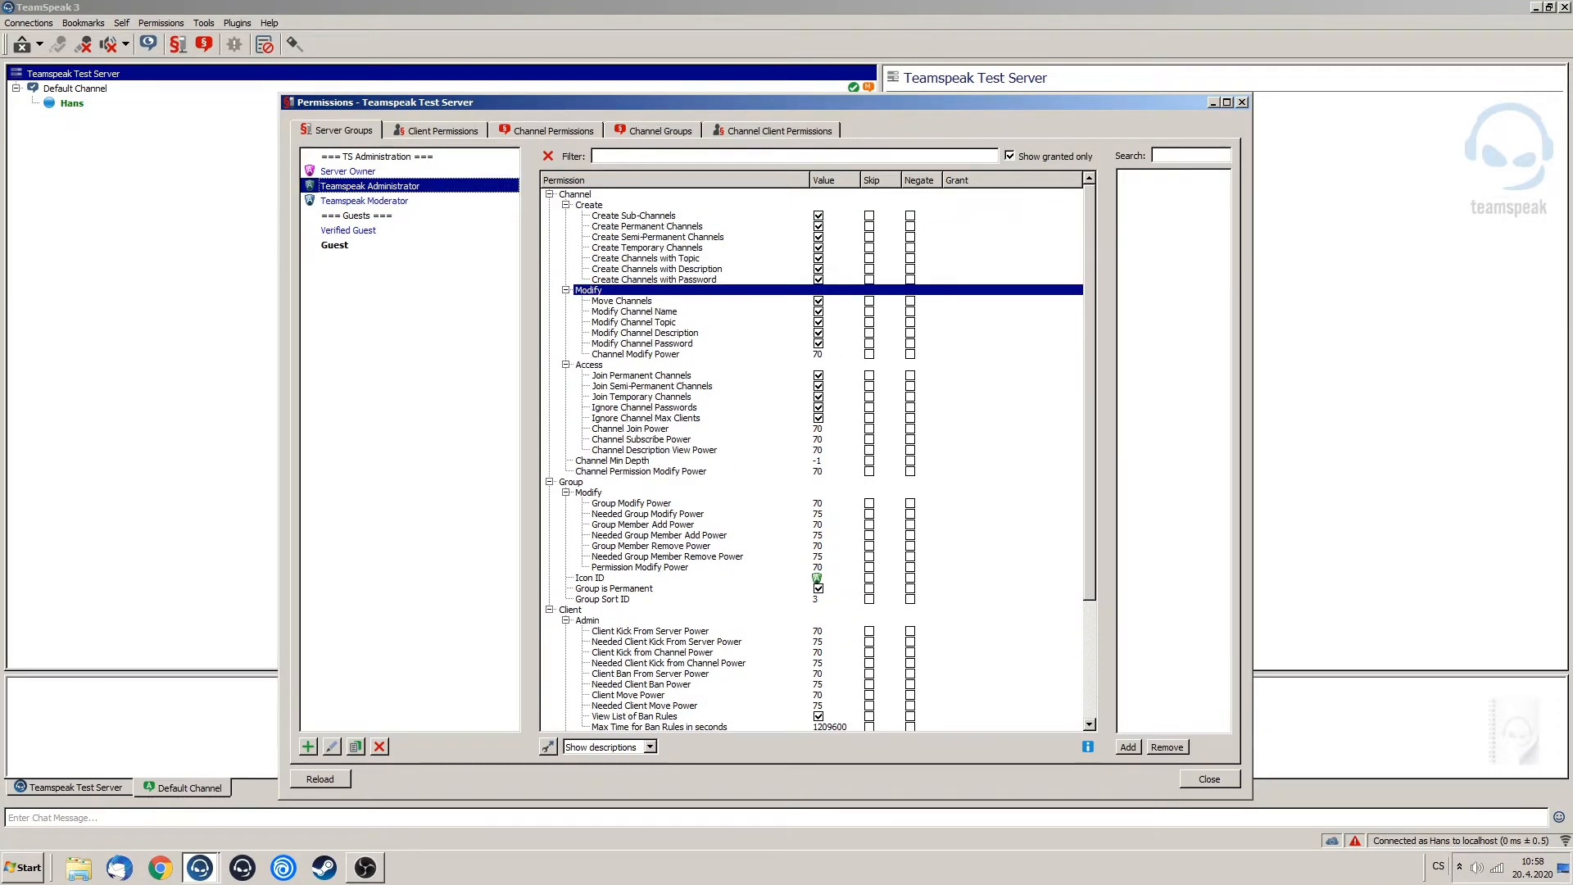
left_click_drag(655, 215, 656, 258)
left_click(364, 200)
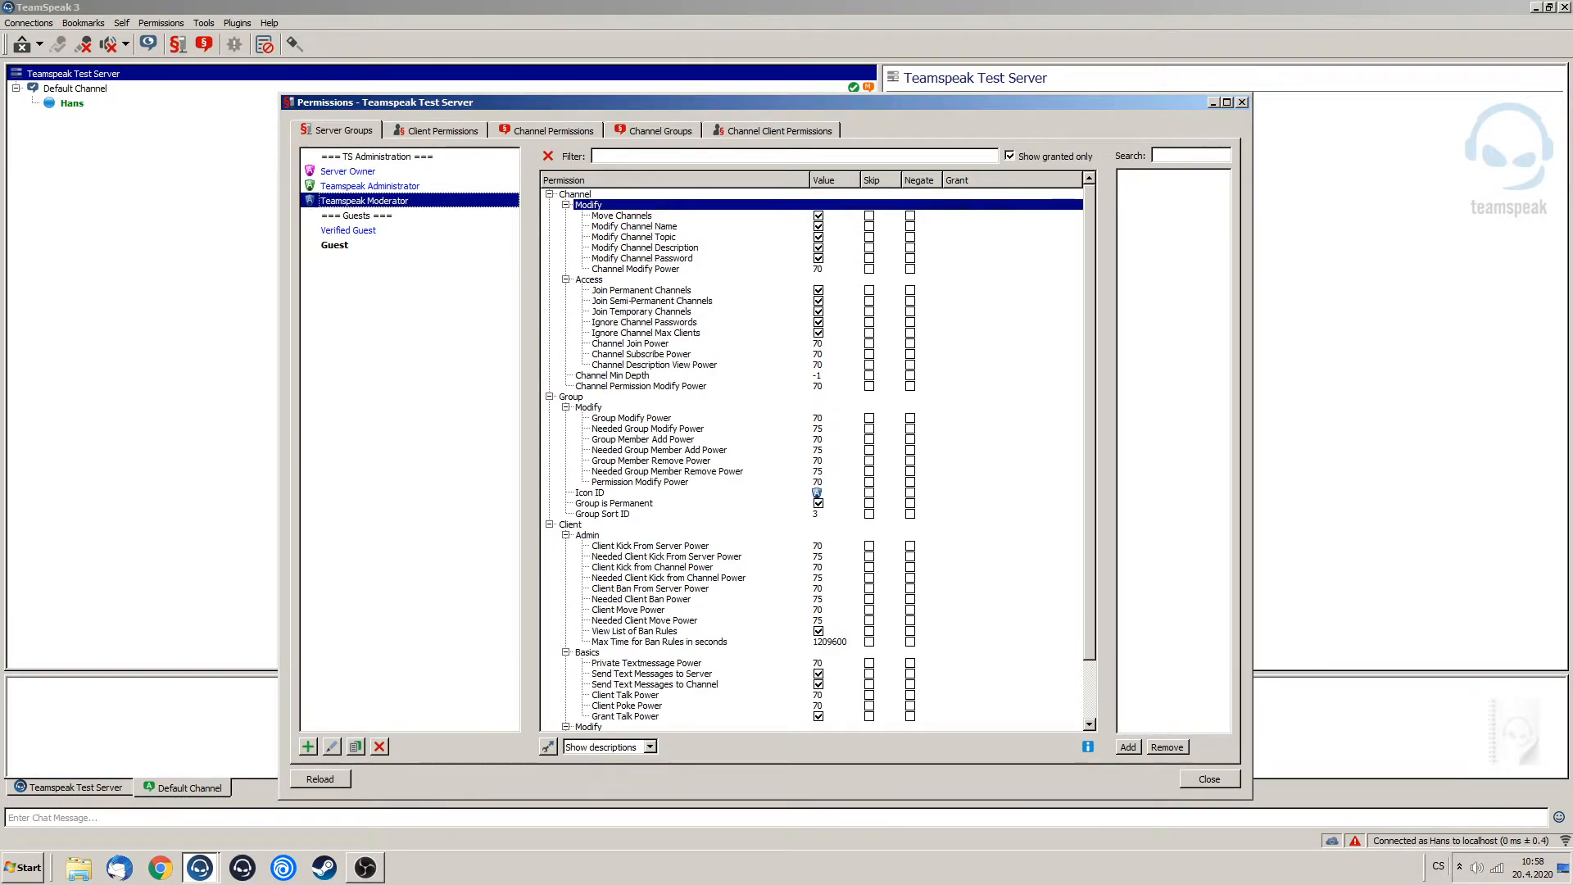
Remove the Move Channels permission from the channel Modify permissions of Teamspeak Moderator.
right_click(603, 205)
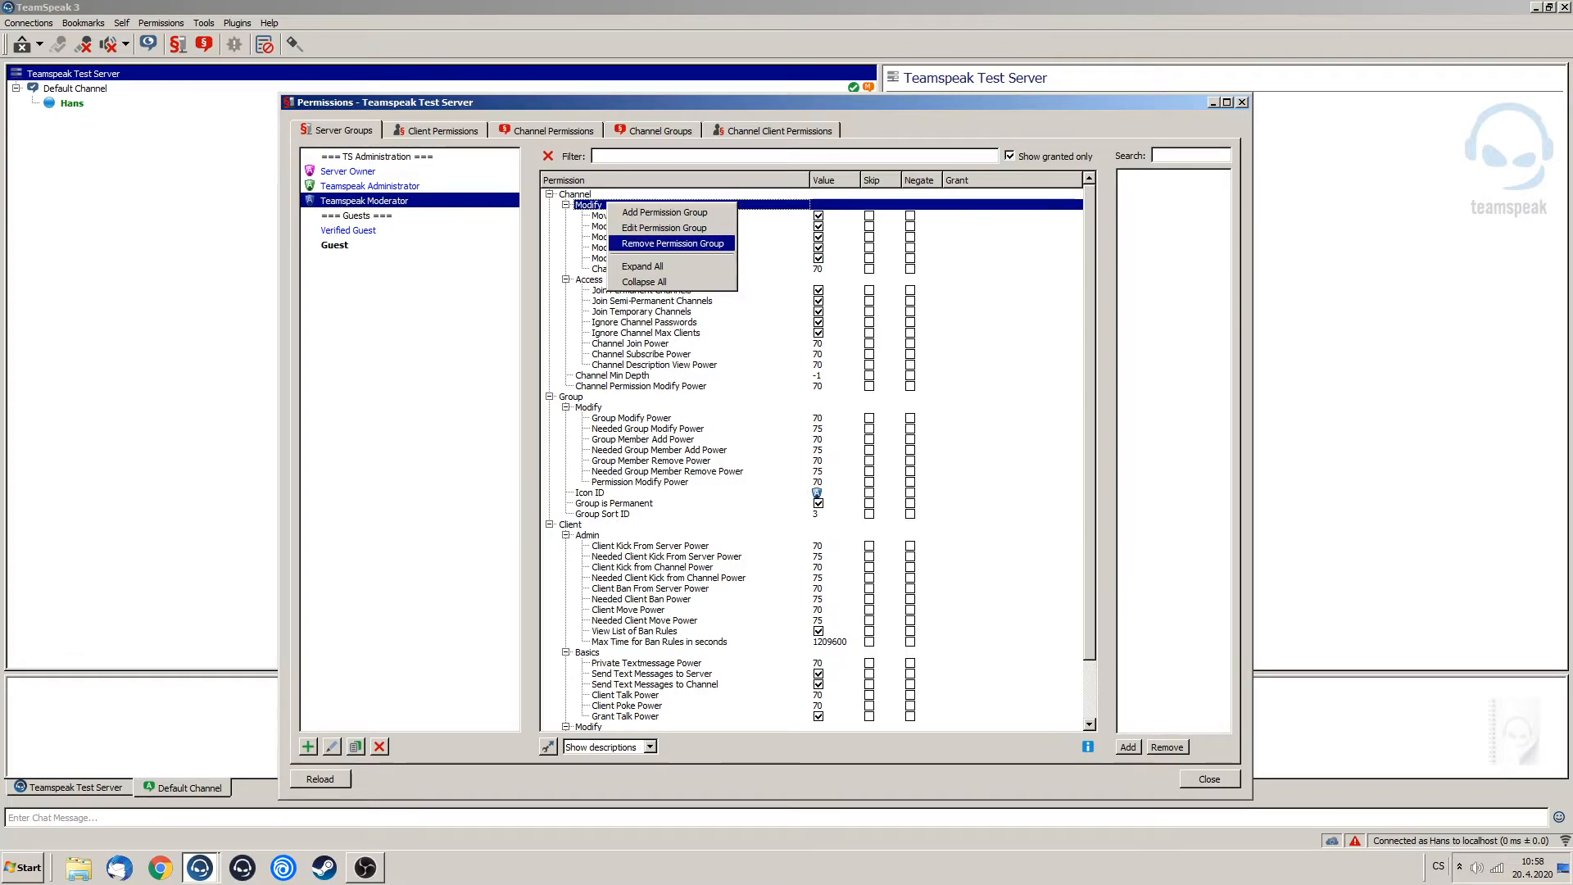
left_click(766, 226)
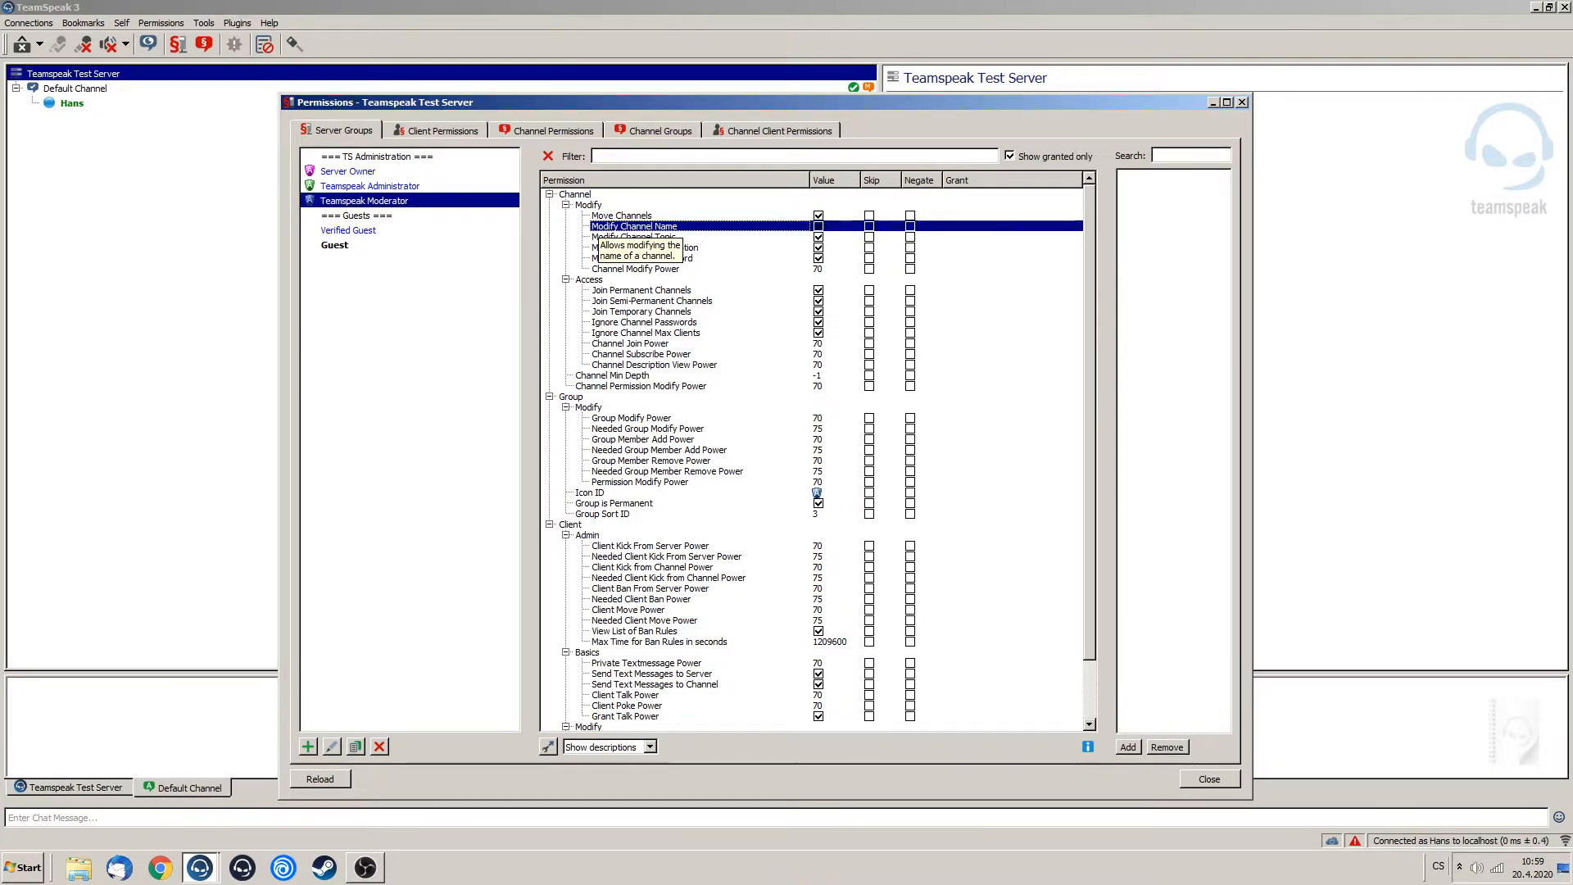
left_click(608, 215)
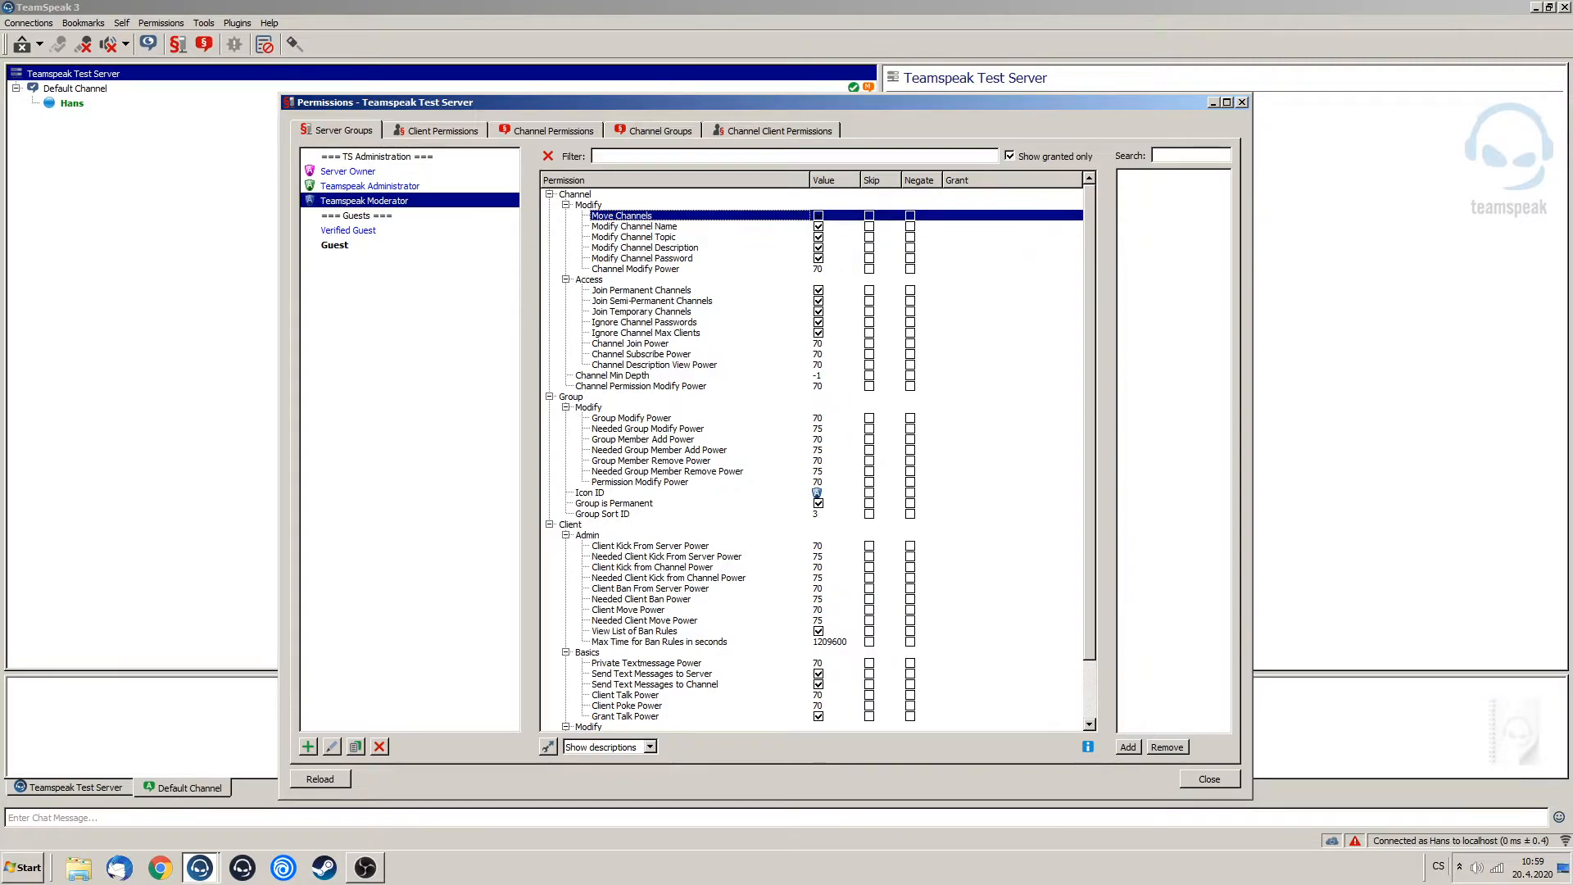
right_click(631, 216)
left_click(683, 224)
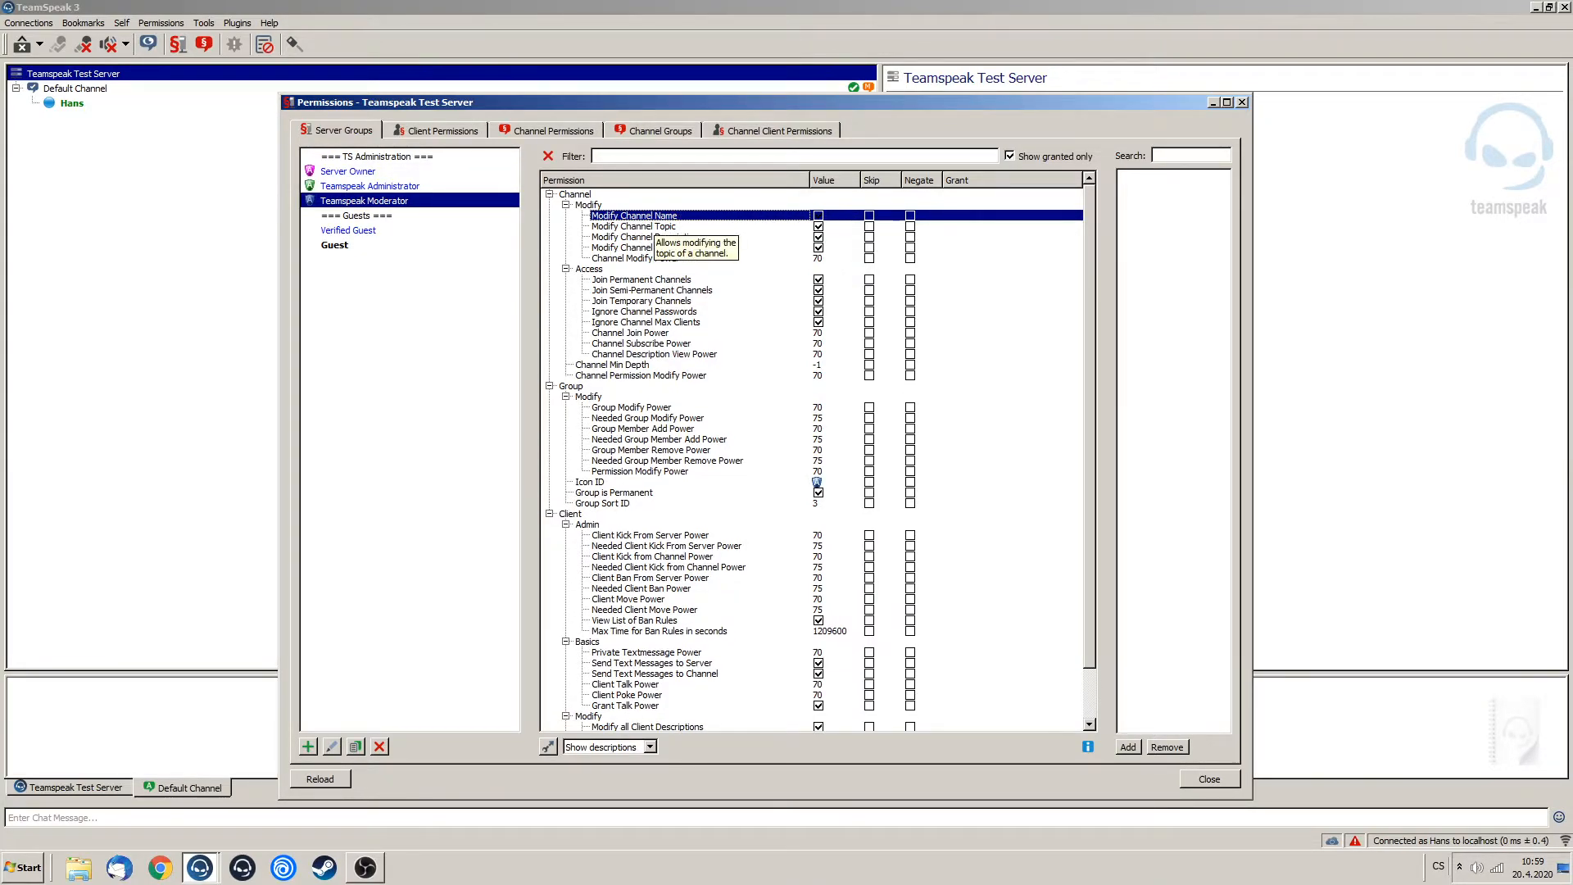
Compare the channel join, subscribe and description view powers of Server Owner with those of Teamspeak Administrator.
left_click(686, 258)
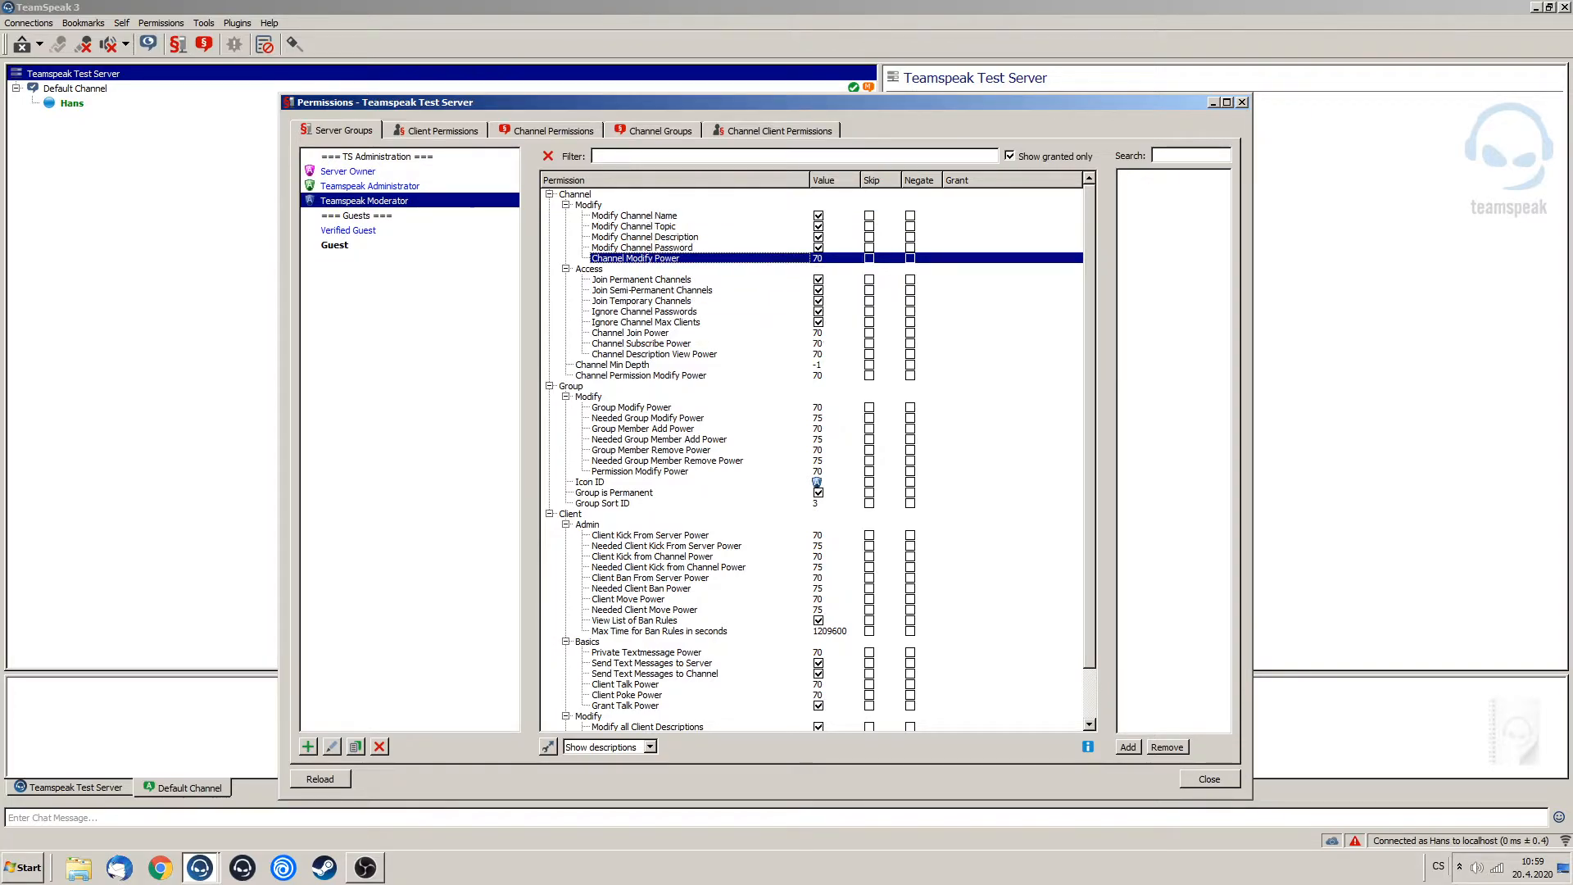
scroll(817, 482, "down", 2)
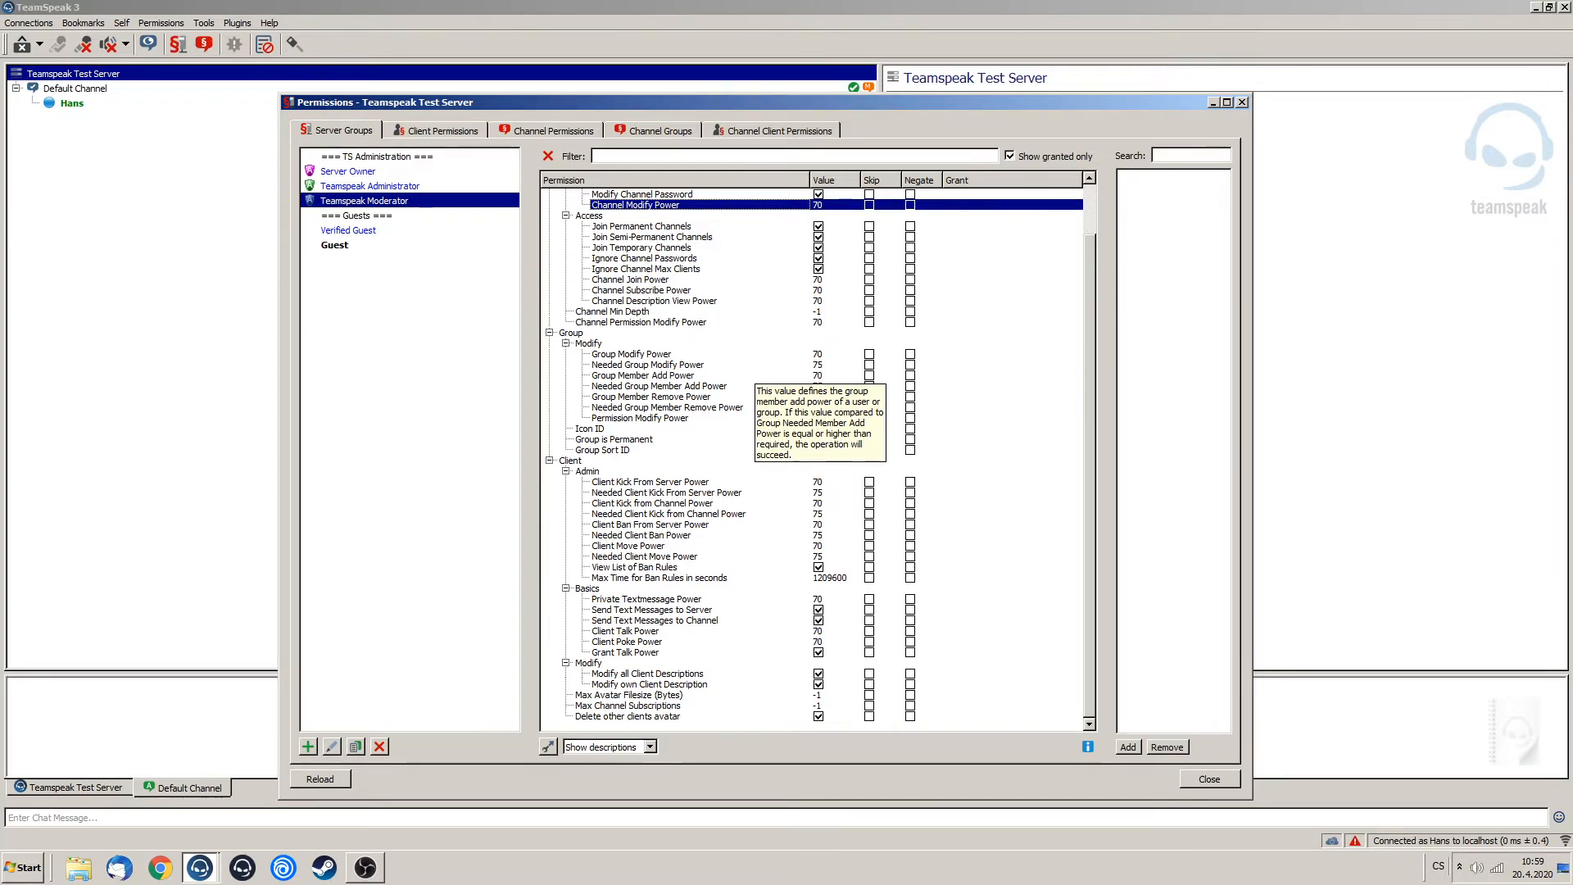
left_click(349, 171)
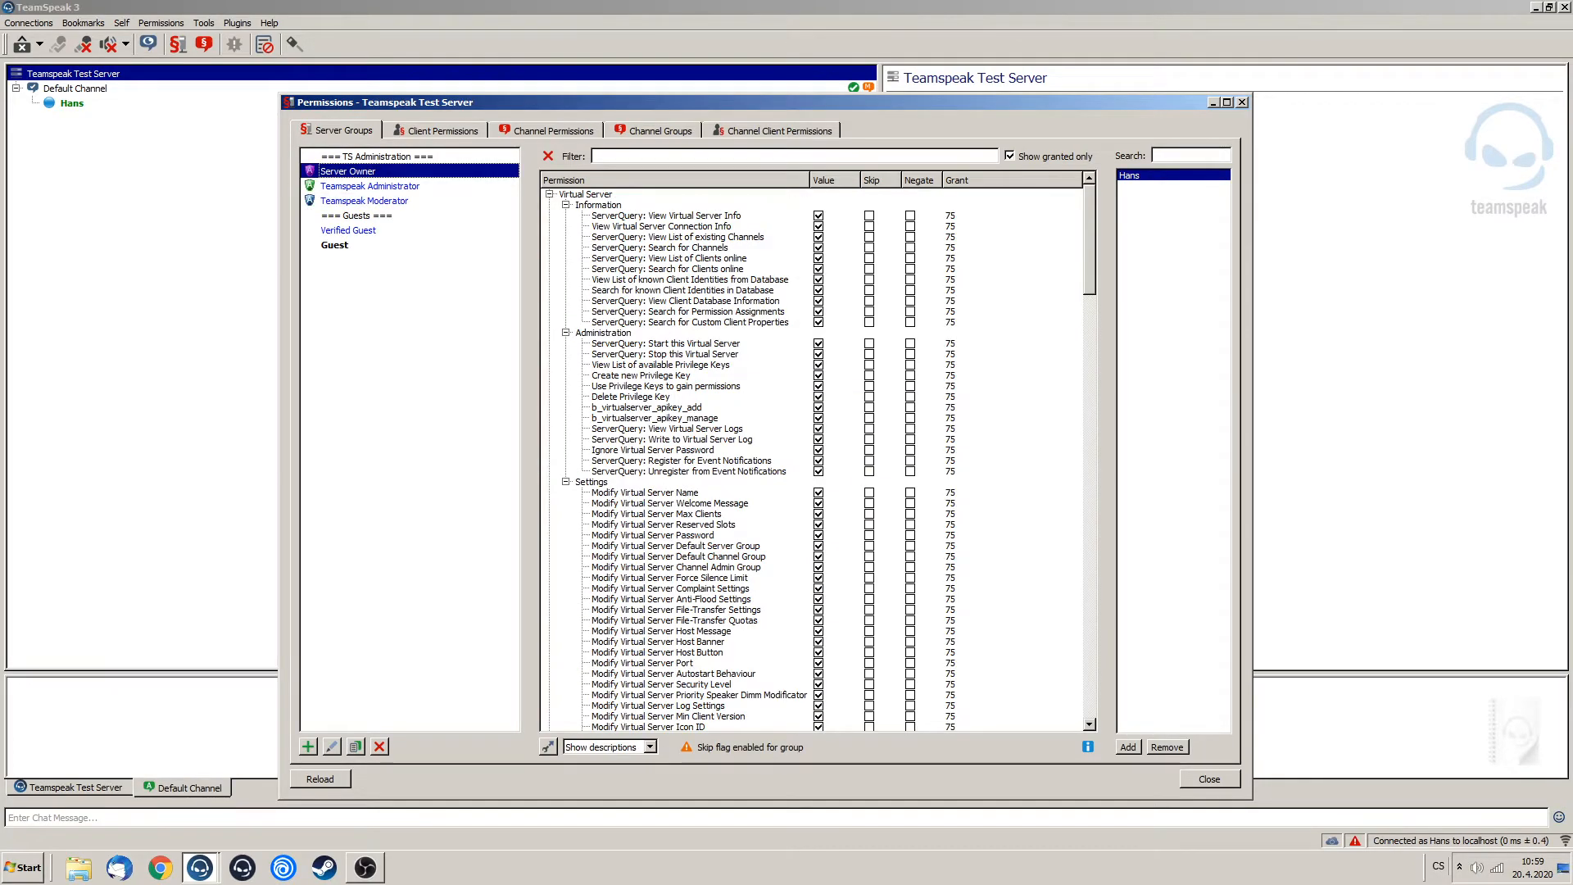
scroll(811, 459, "down", 7)
scroll(811, 459, "down", 15)
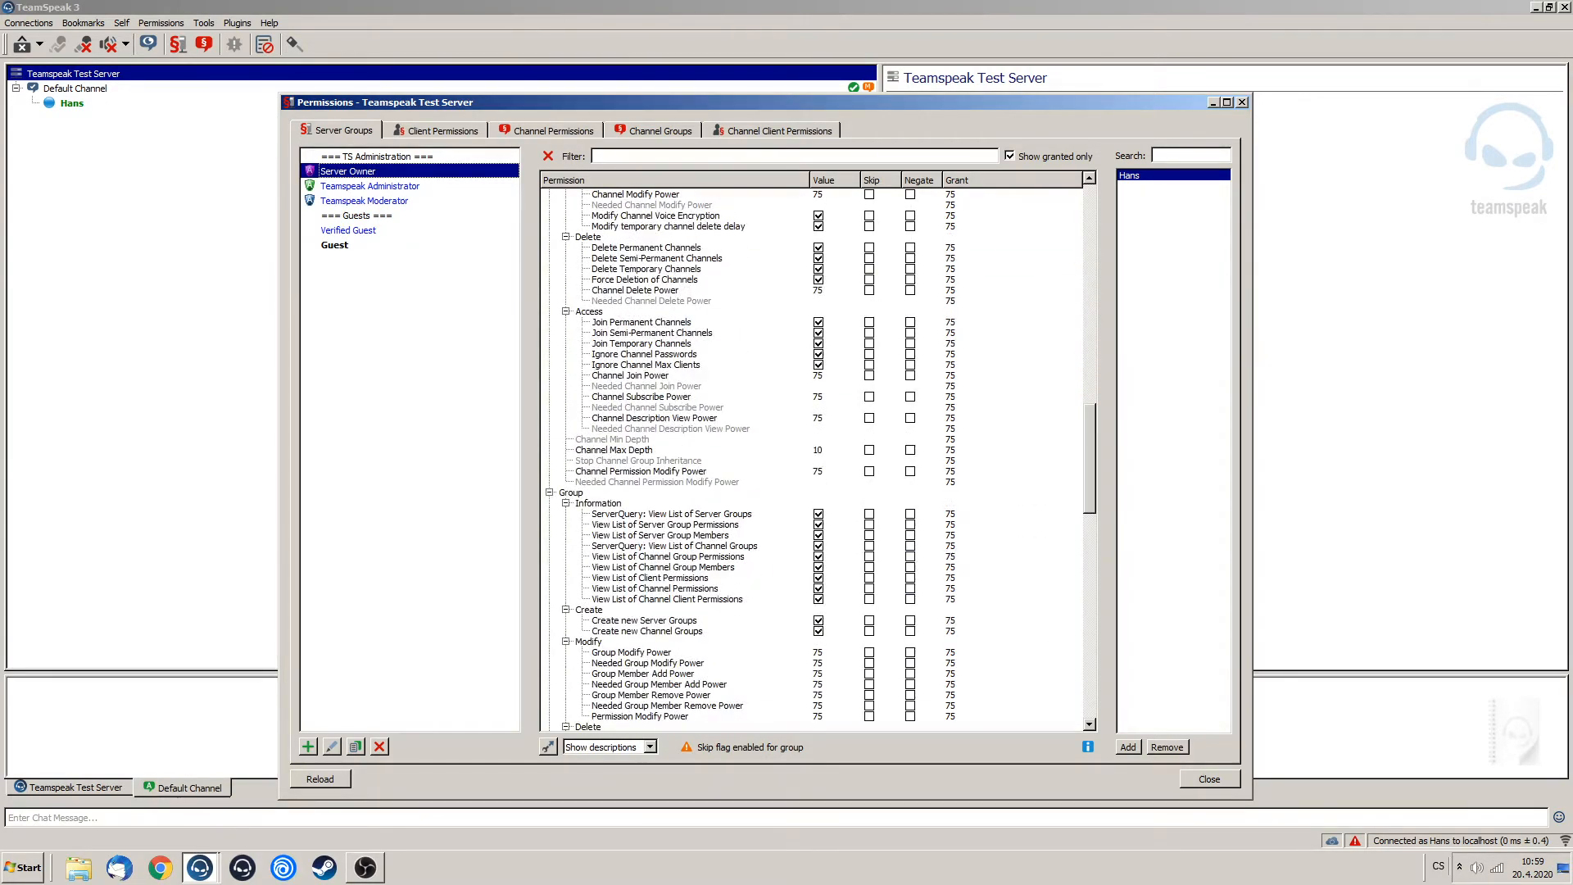
left_click(825, 375)
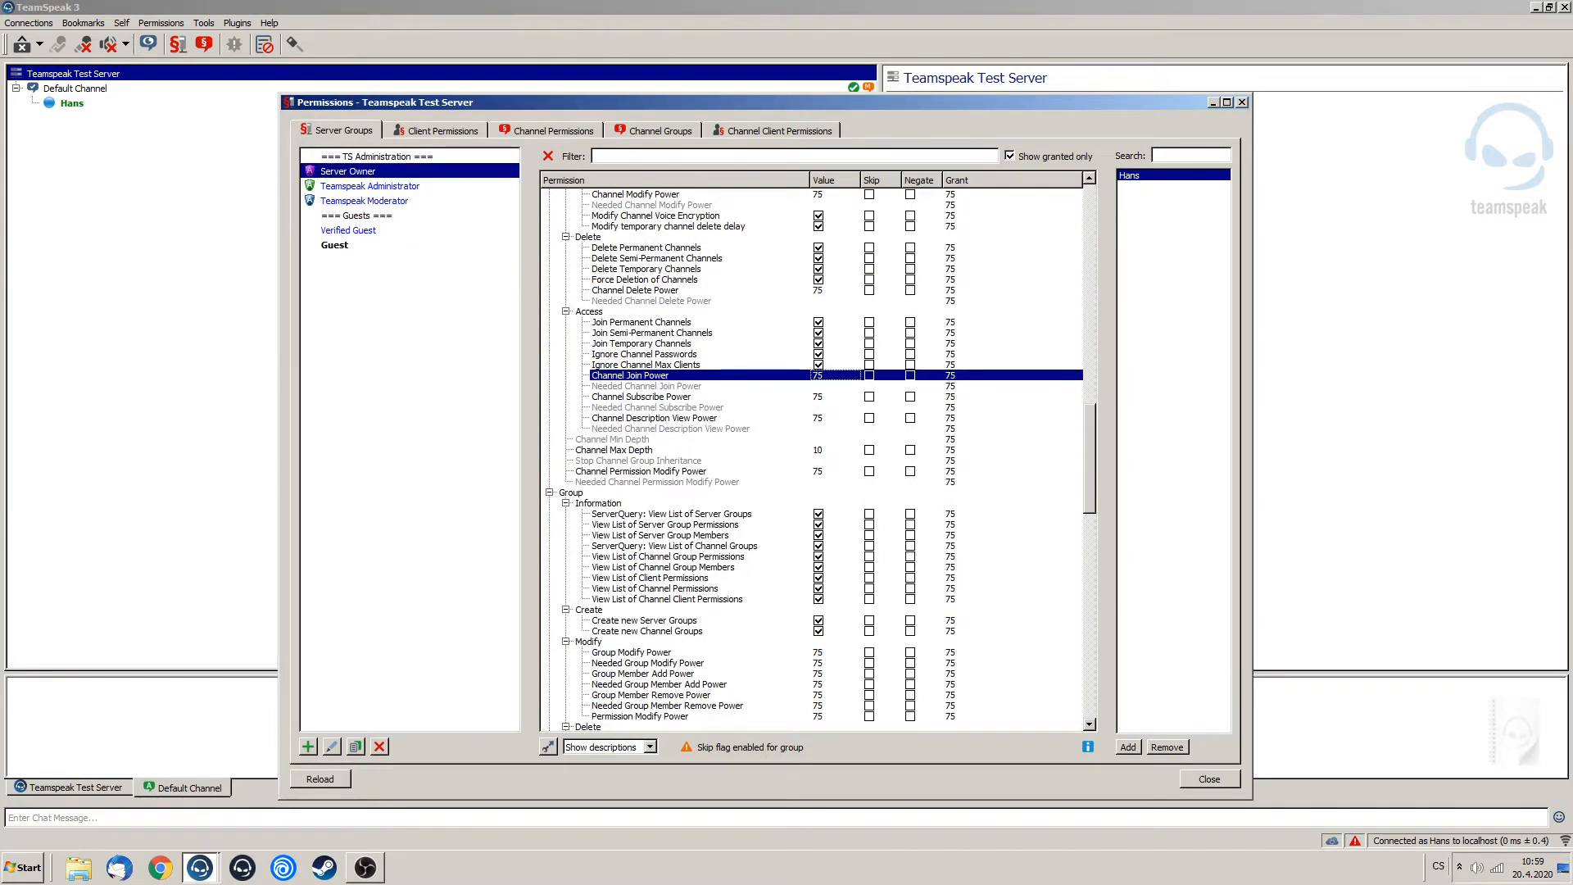
left_click(825, 397)
left_click(825, 418)
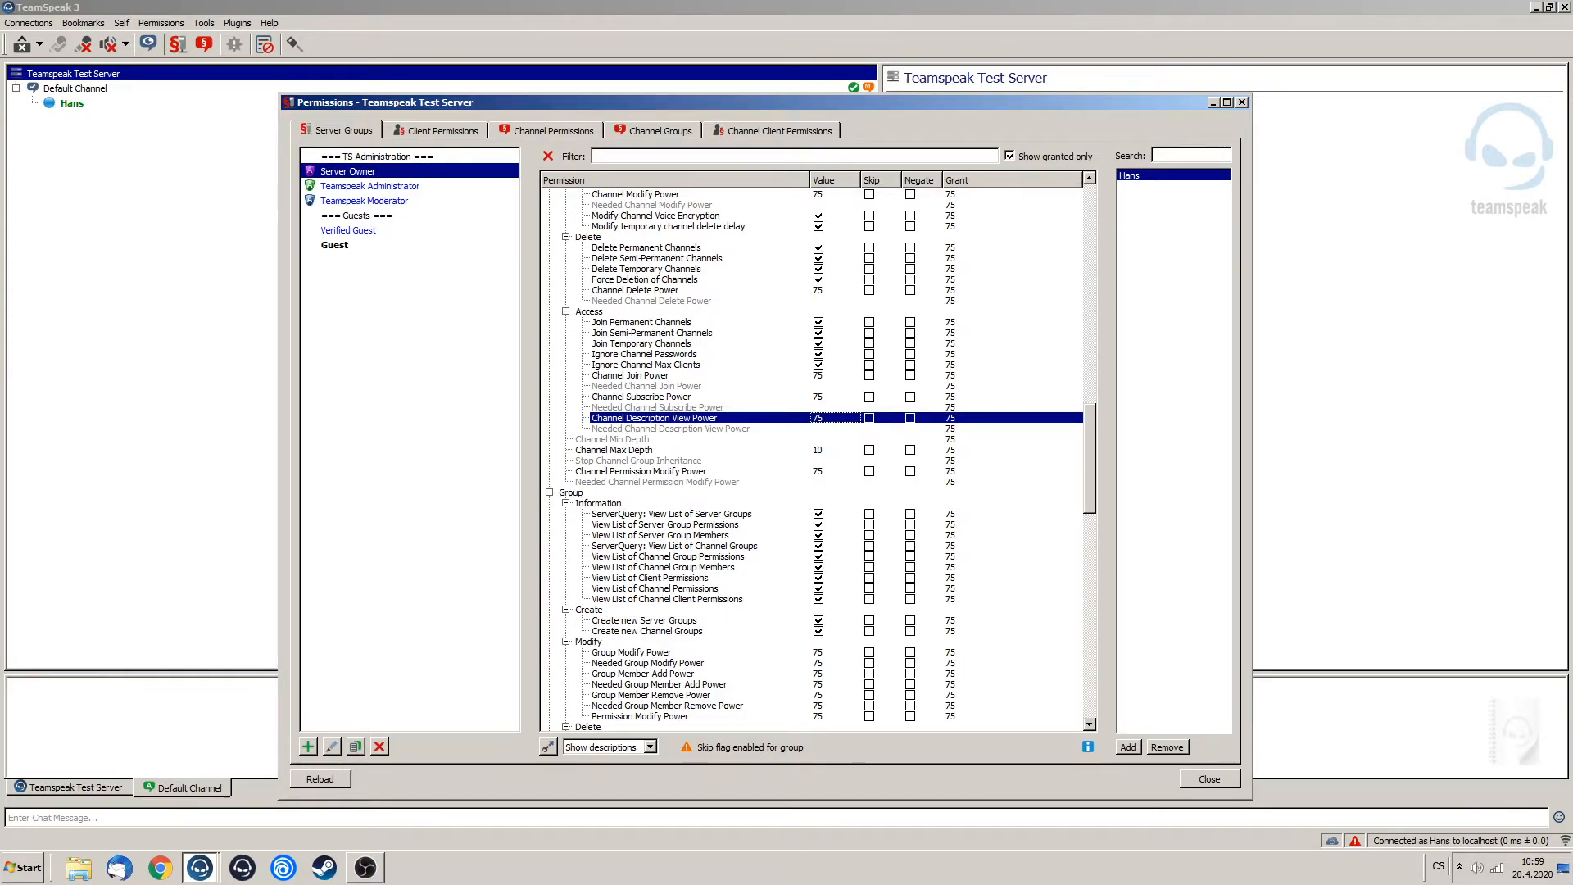
left_click(422, 186)
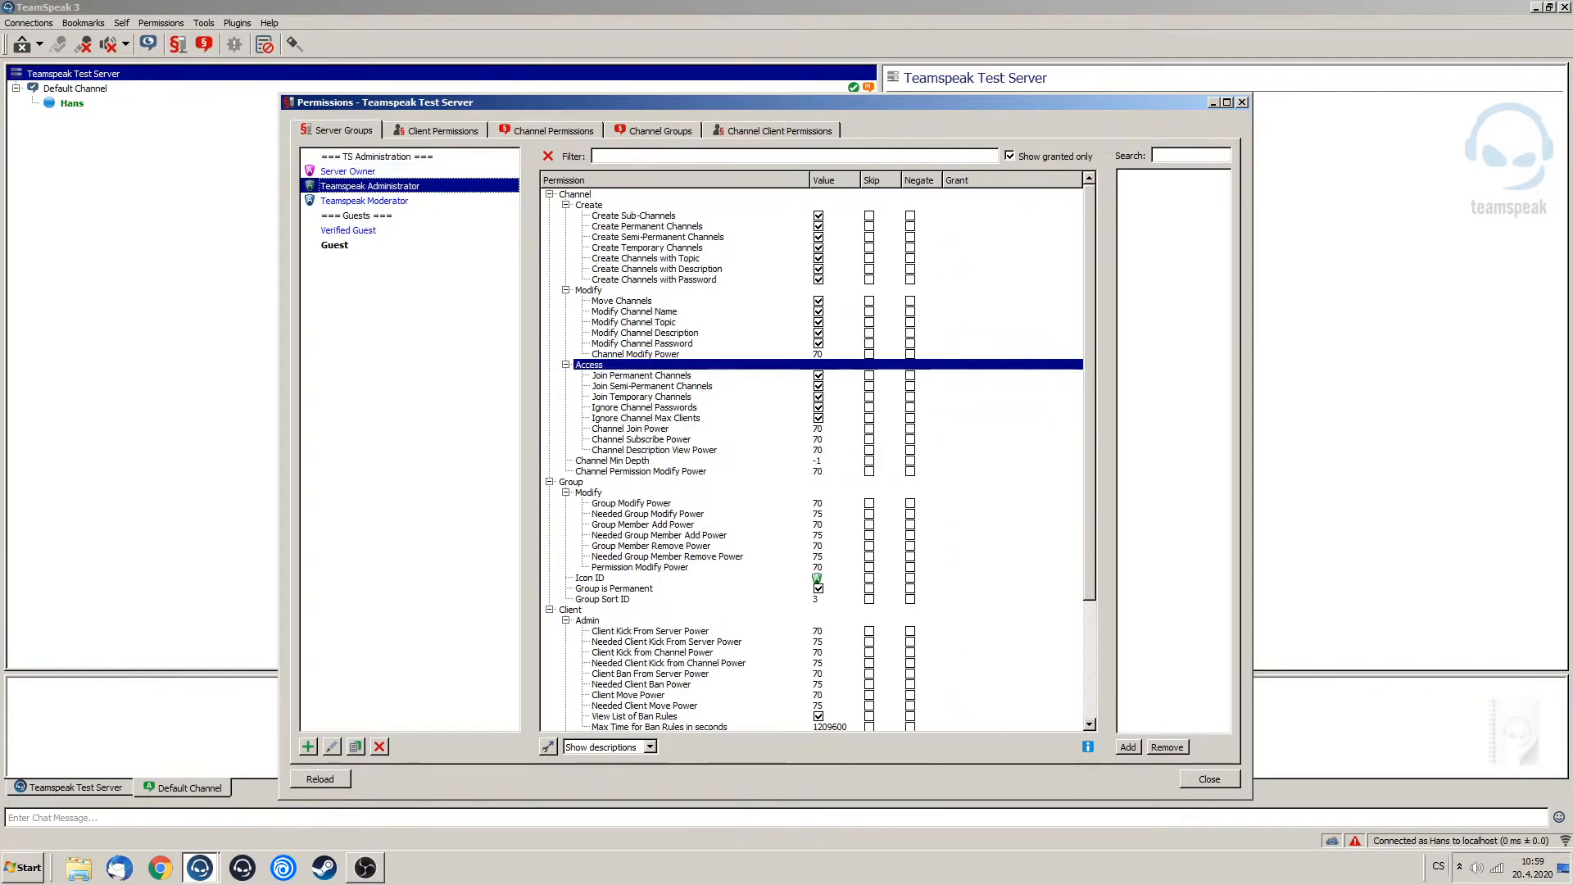
scroll(811, 456, "down", 2)
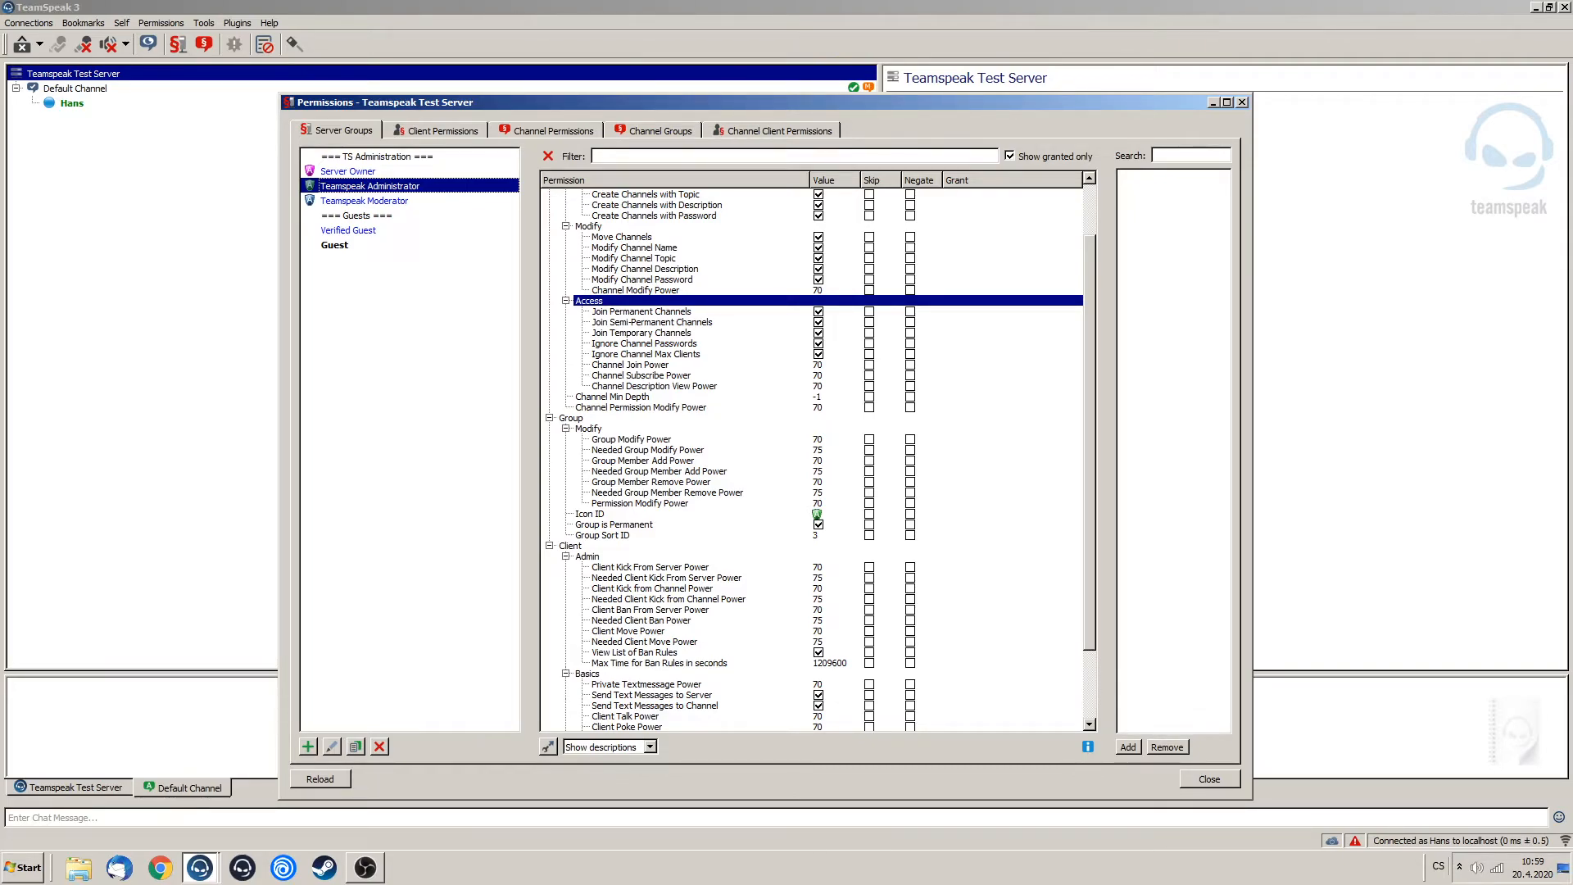
Set the Channel Modify Power of Teamspeak Moderator to 65.
left_click(363, 201)
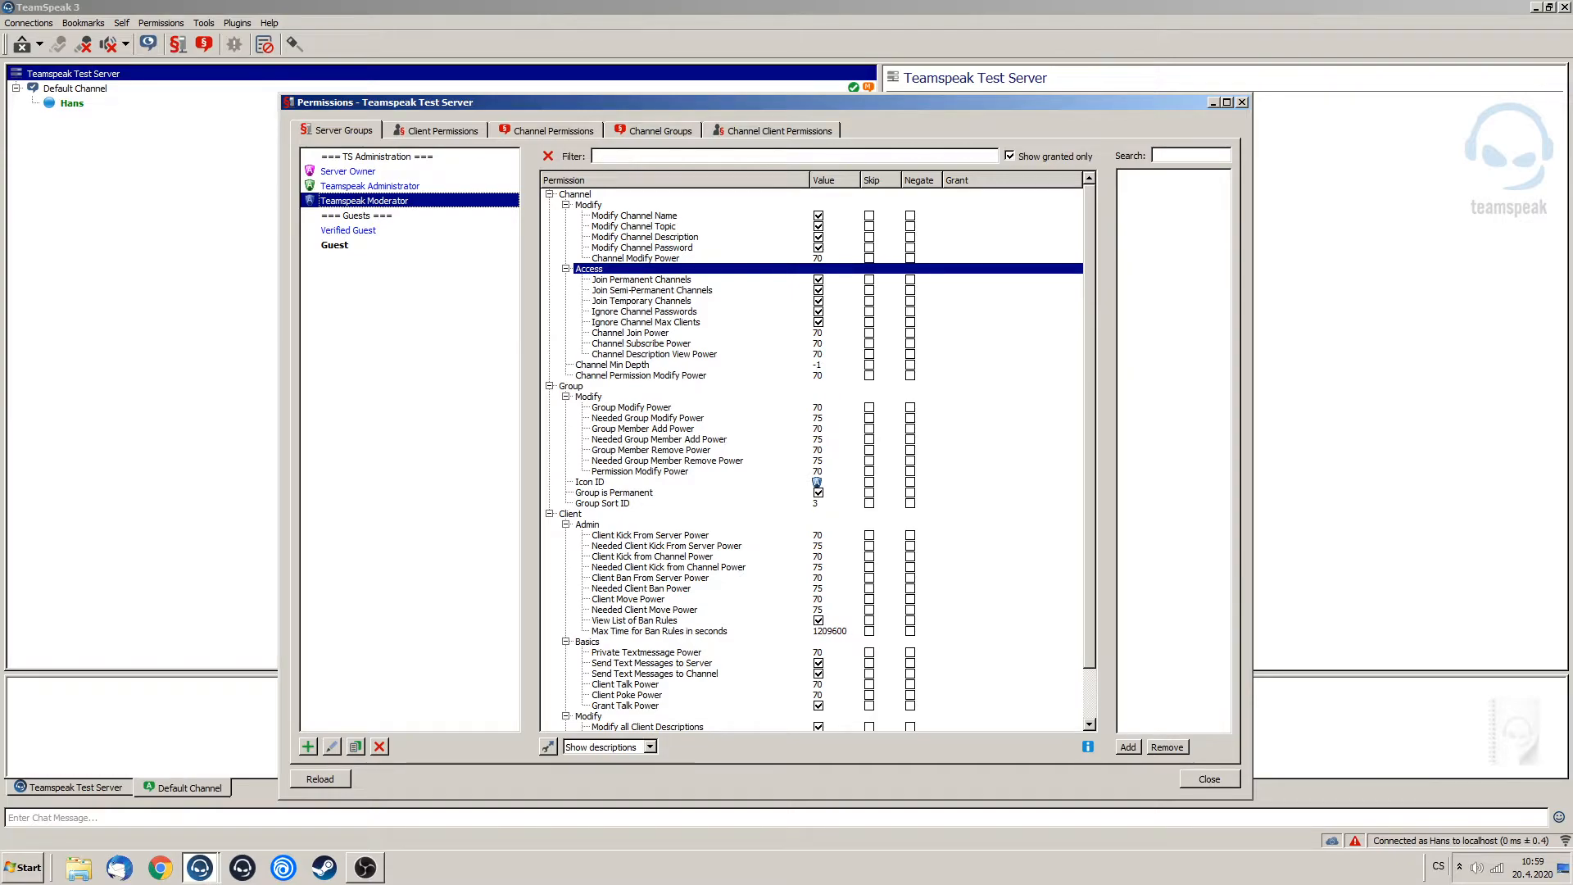
left_click(818, 247)
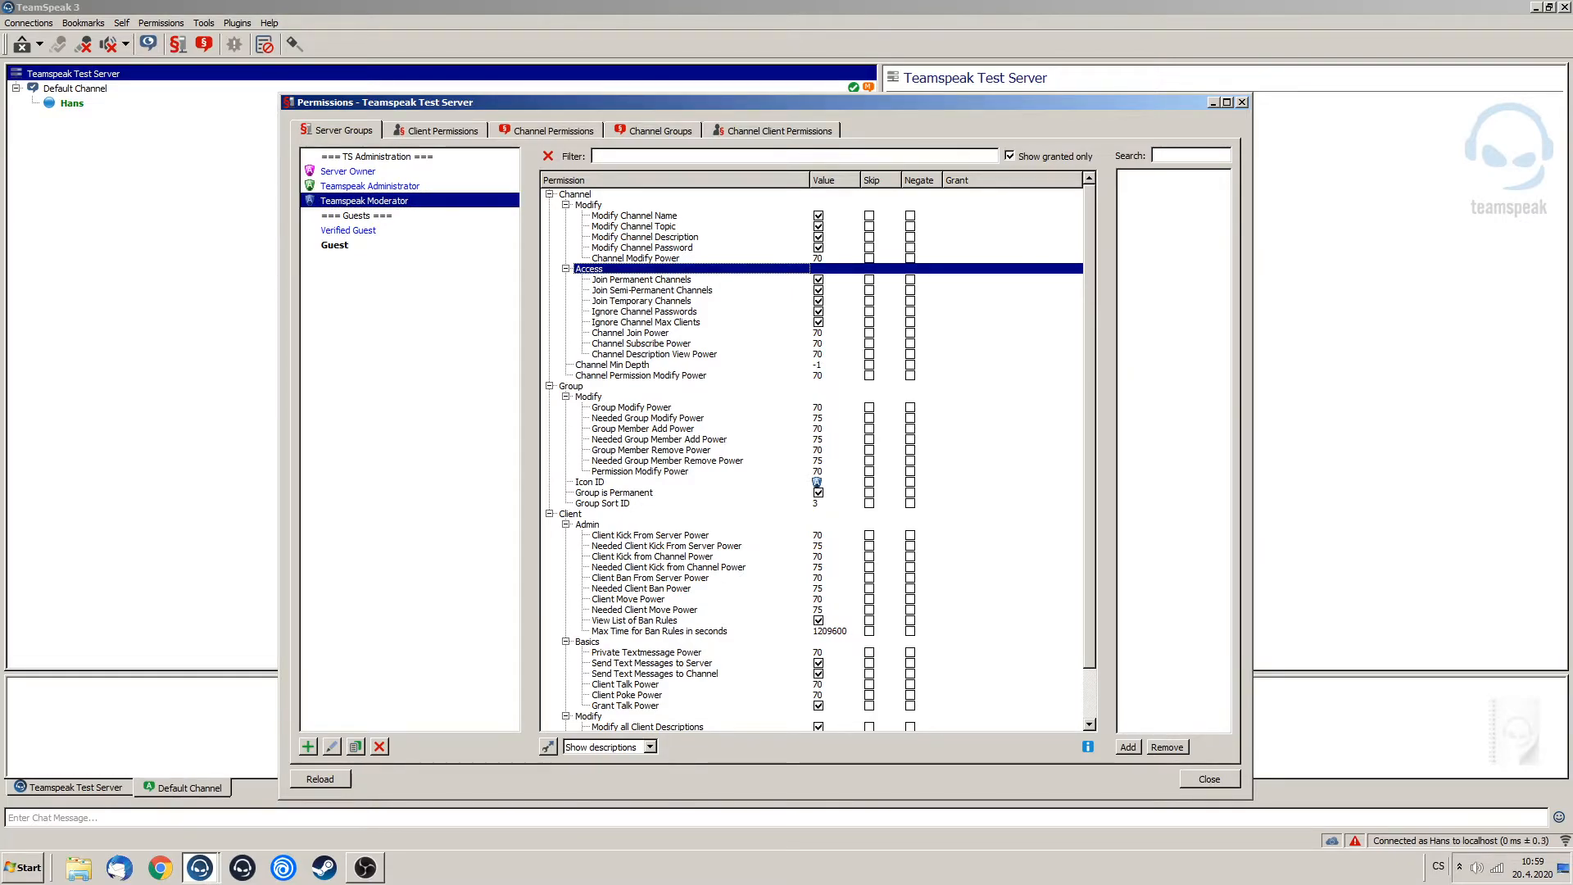
double_click(817, 258)
type("65")
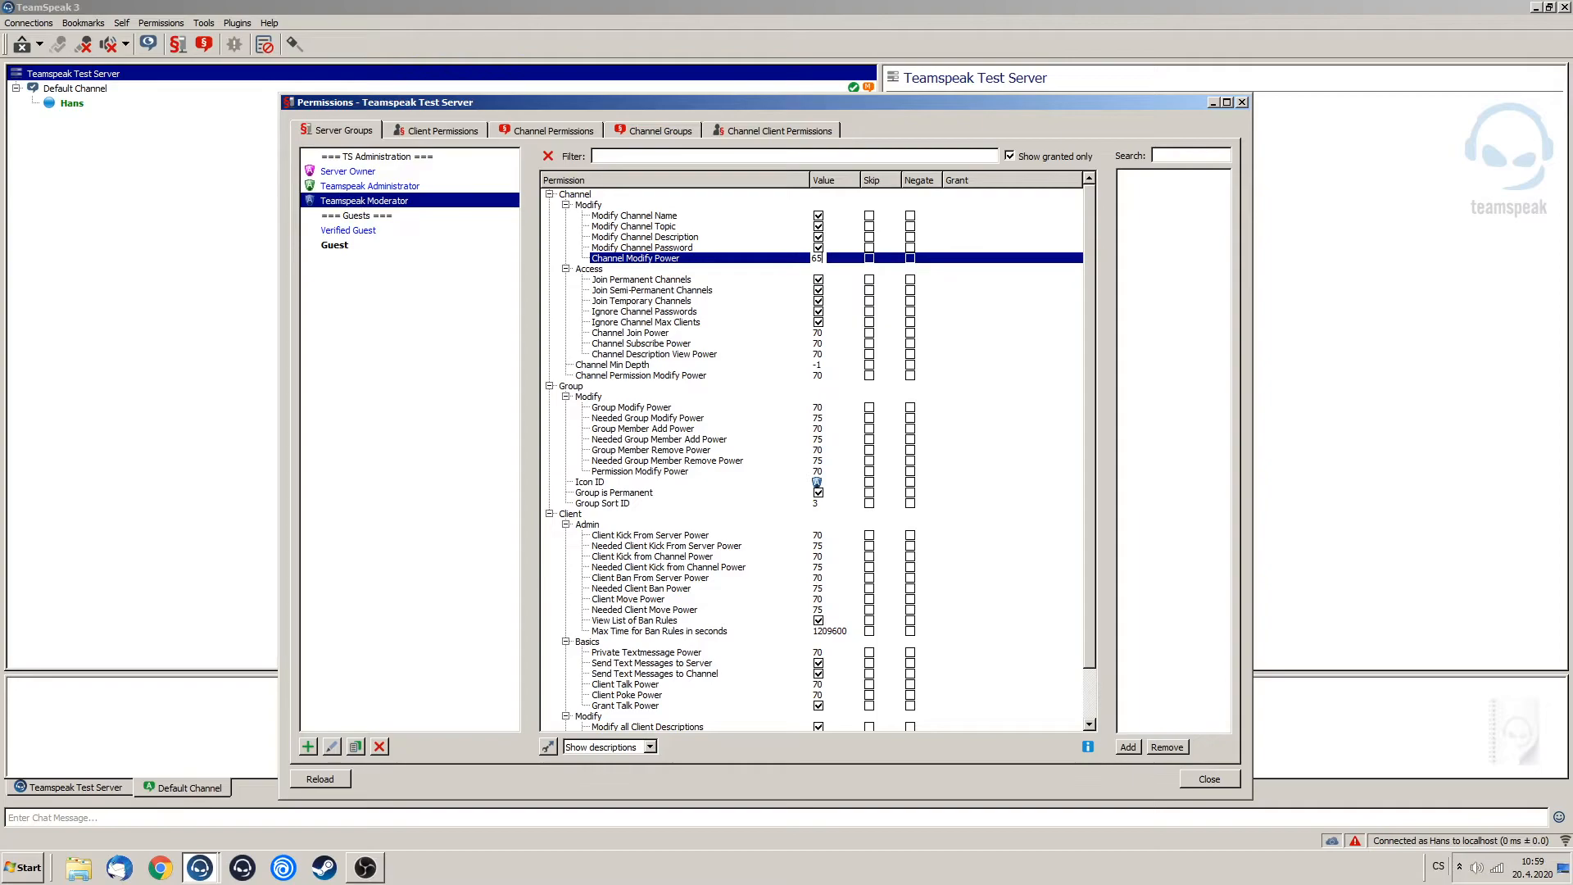
Set Channel Join Power, Channel Subscribe Power and Channel Description View Power of Teamspeak Moderator to 65.
double_click(818, 332)
type("65")
double_click(818, 344)
type("65")
key("Return")
key("Down")
type("65")
key("Return")
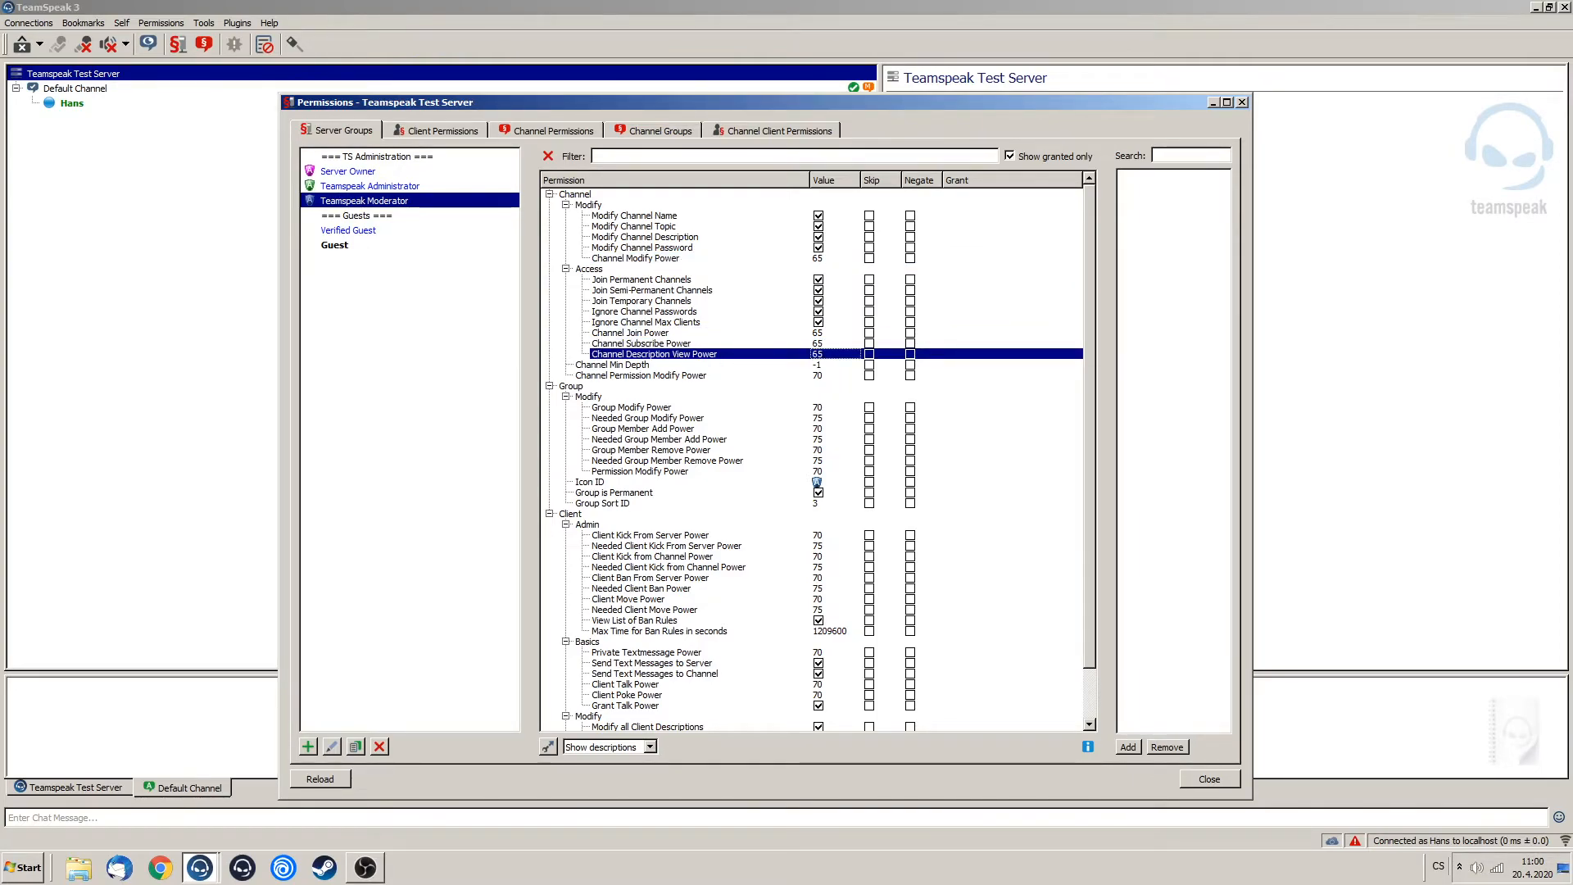
Set the Channel Permission Modify Power of Teamspeak Moderator to 65.
scroll(811, 459, "down", 2)
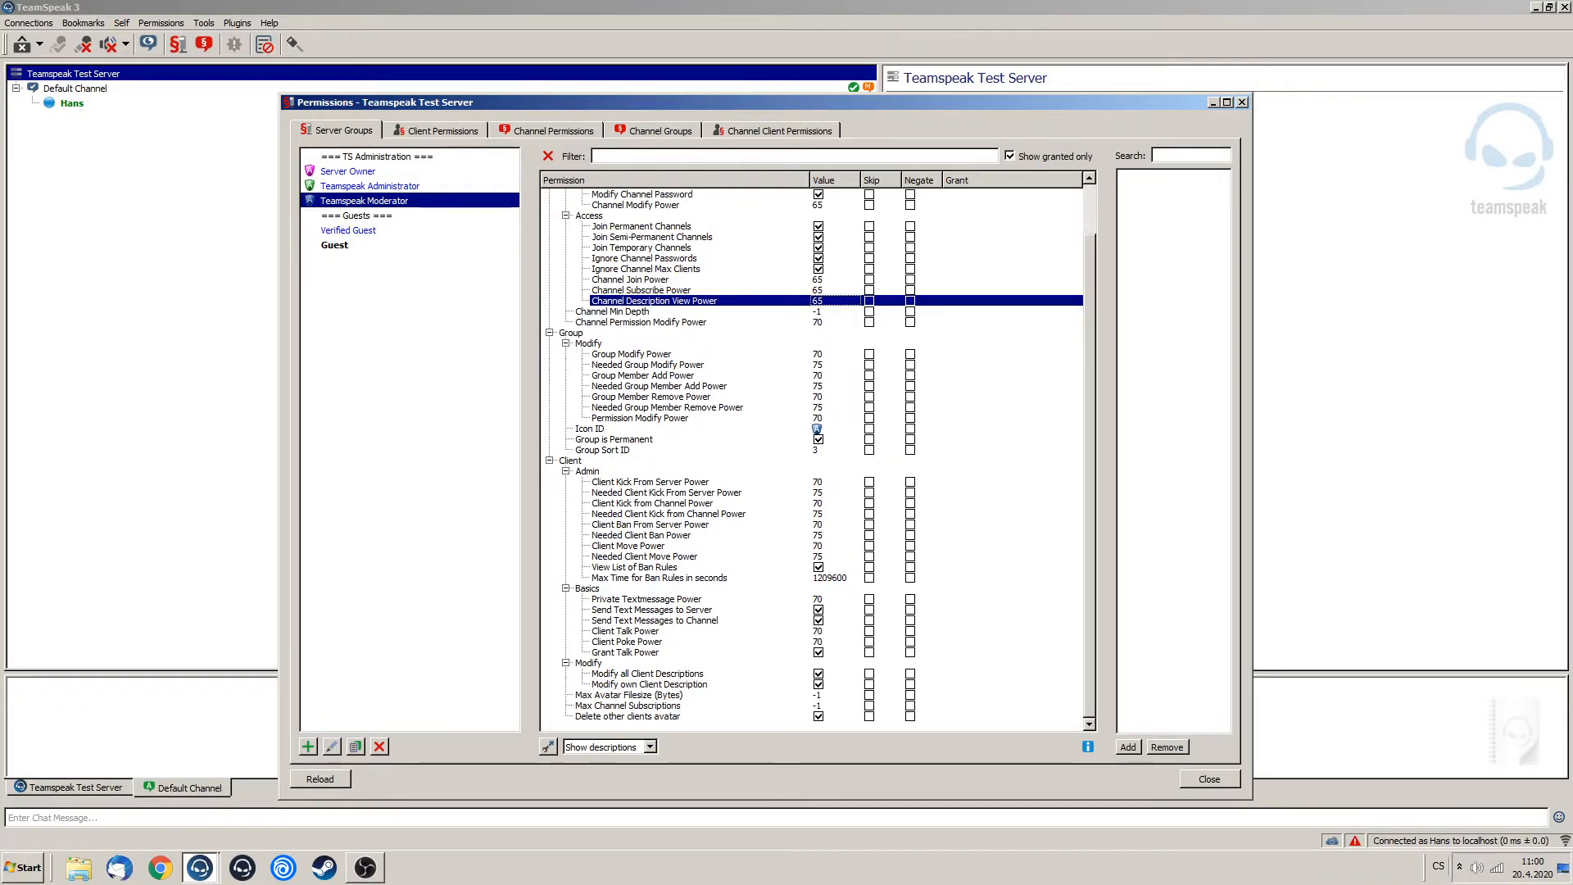
key("Down")
key("Down")
type("65")
key("Return")
Set Group Modify Power and Group Member Add Power of Teamspeak Moderator to 65.
key("Down")
key("Down")
key("Down")
type("65")
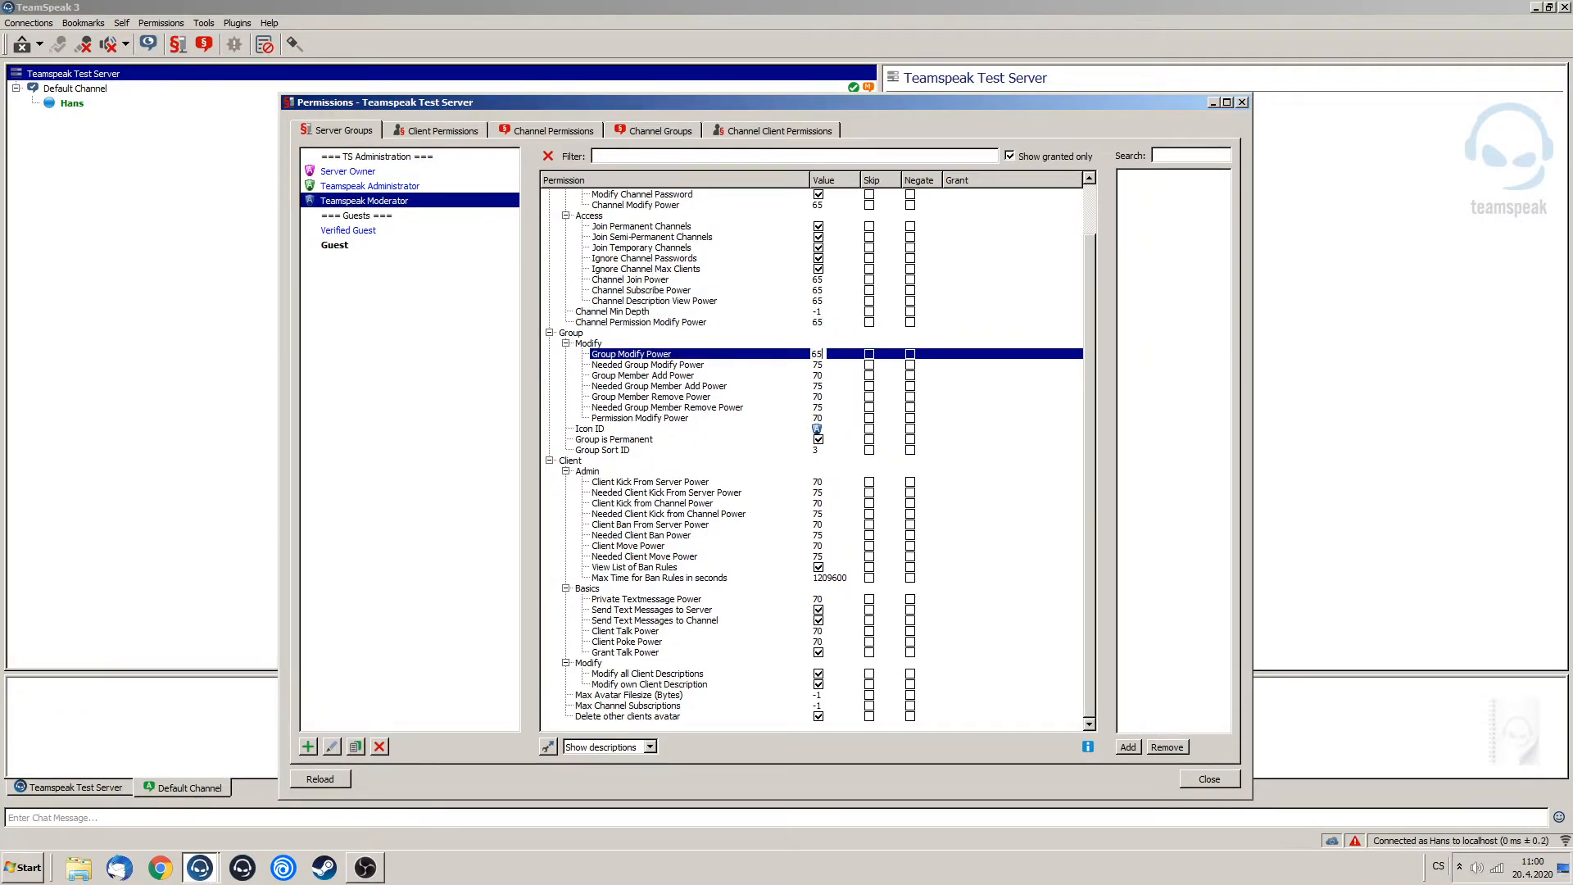
key("Return")
key("Down")
key("Down")
type("65")
key("Return")
Set Group Member Remove Power and Permission Modify Power of Teamspeak Moderator to 65.
key("Down")
key("Down")
type("65")
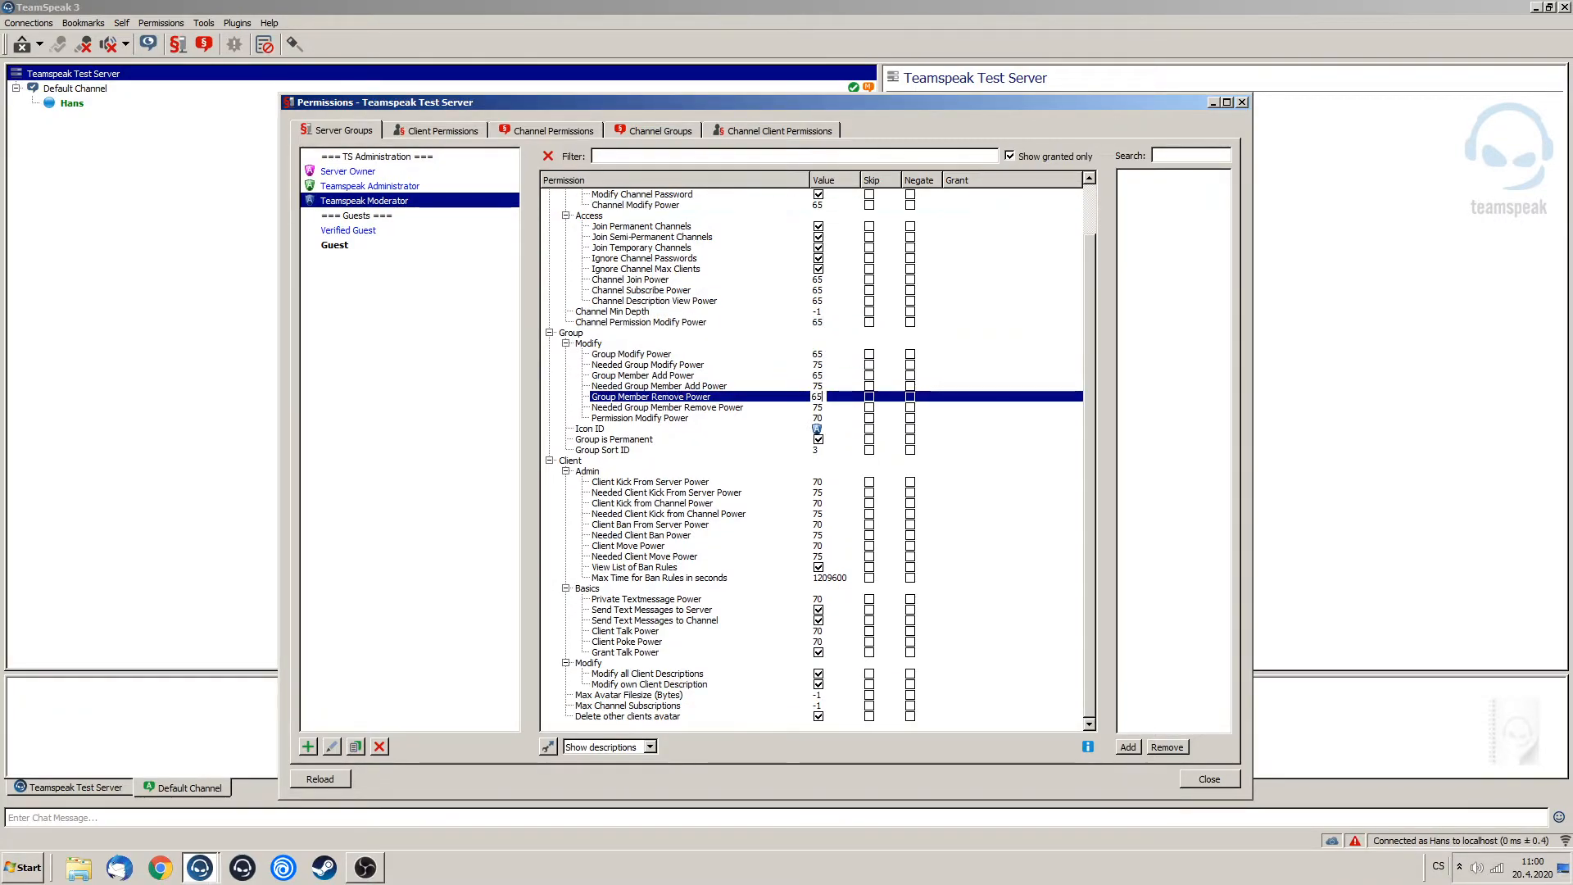
double_click(819, 418)
type("65")
Set the client admin powers of Teamspeak Moderator to 65: Kick From Server, Kick from Channel, Ban From Server and Move.
left_click(819, 481)
type("65")
key("Return")
key("Down")
key("Down")
type("65")
key("Return")
key("Down")
key("Down")
type("65")
key("Return")
key("Down")
key("Down")
key("Up")
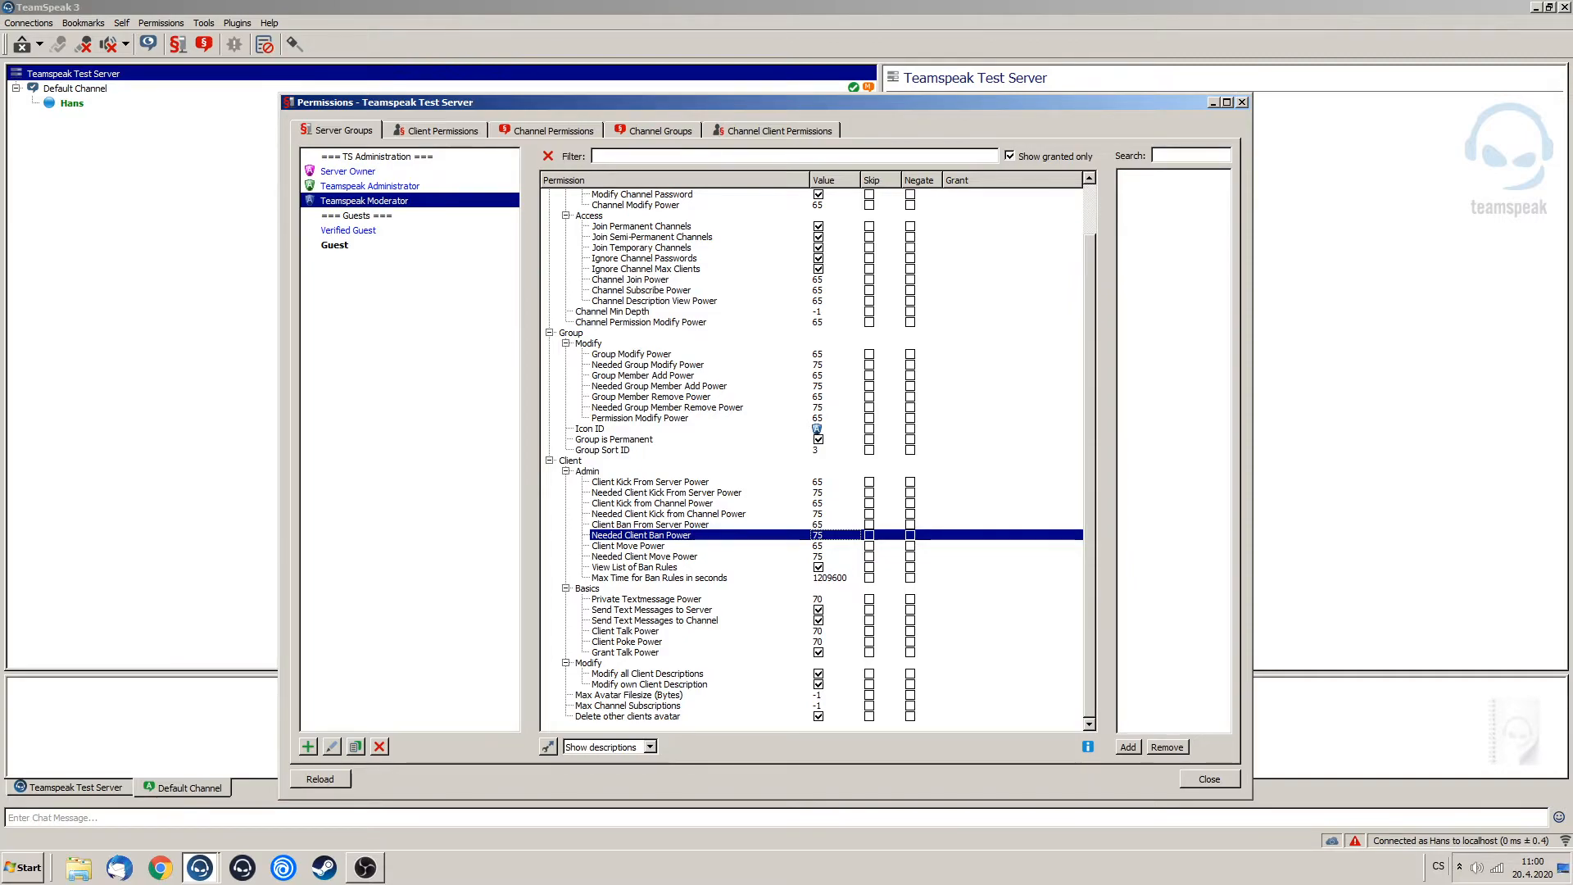
Set Client Talk Power and Client Poke Power of Teamspeak Moderator to 65.
double_click(817, 631)
type("65")
key("Return")
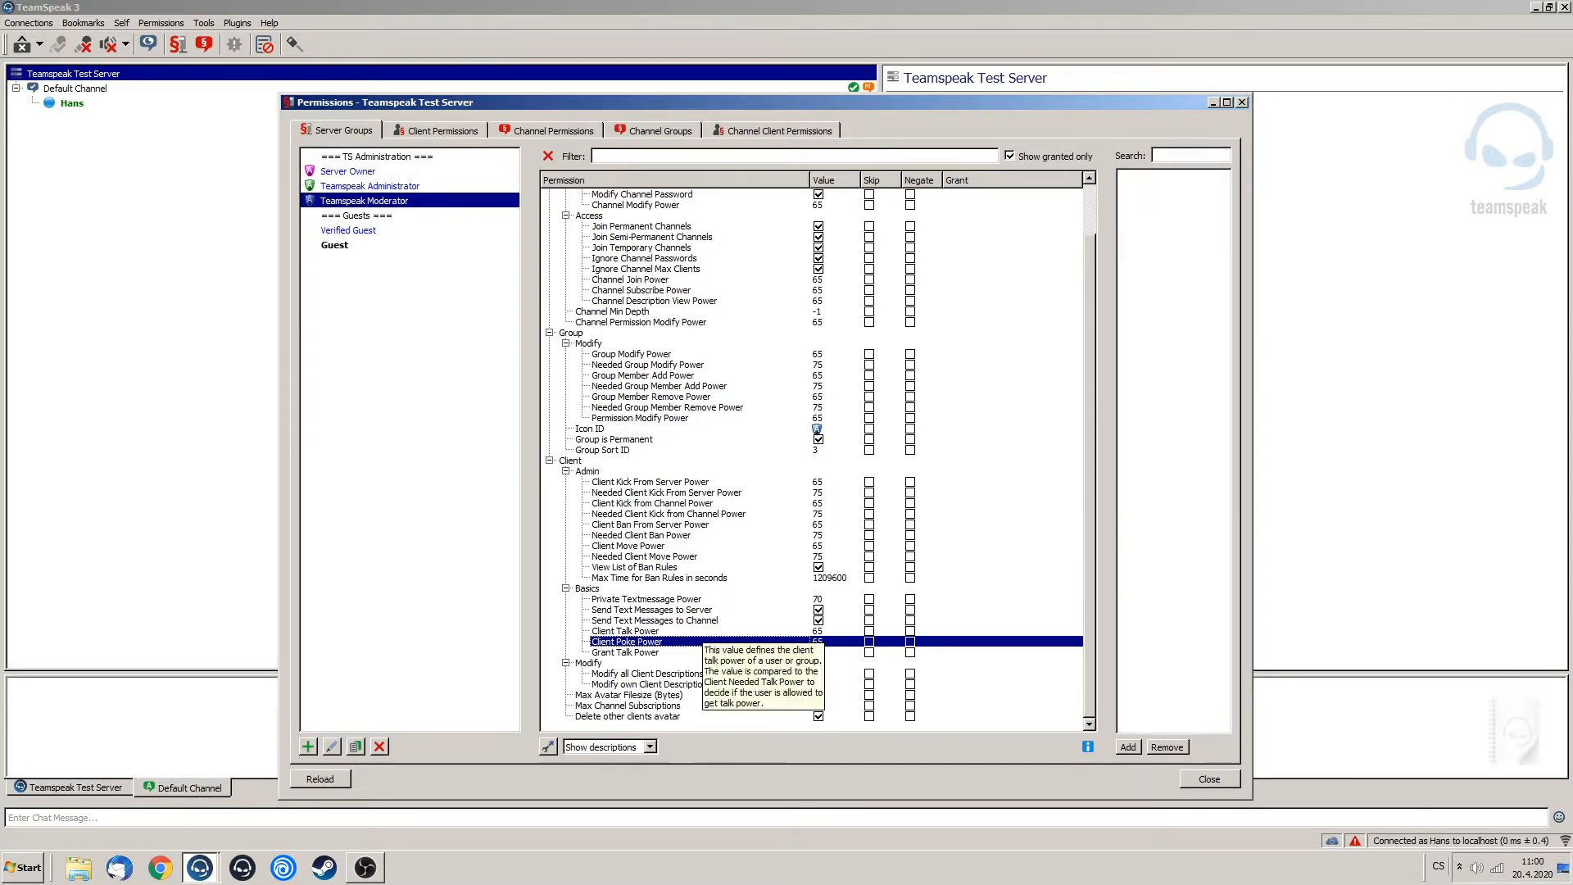
left_click(754, 621)
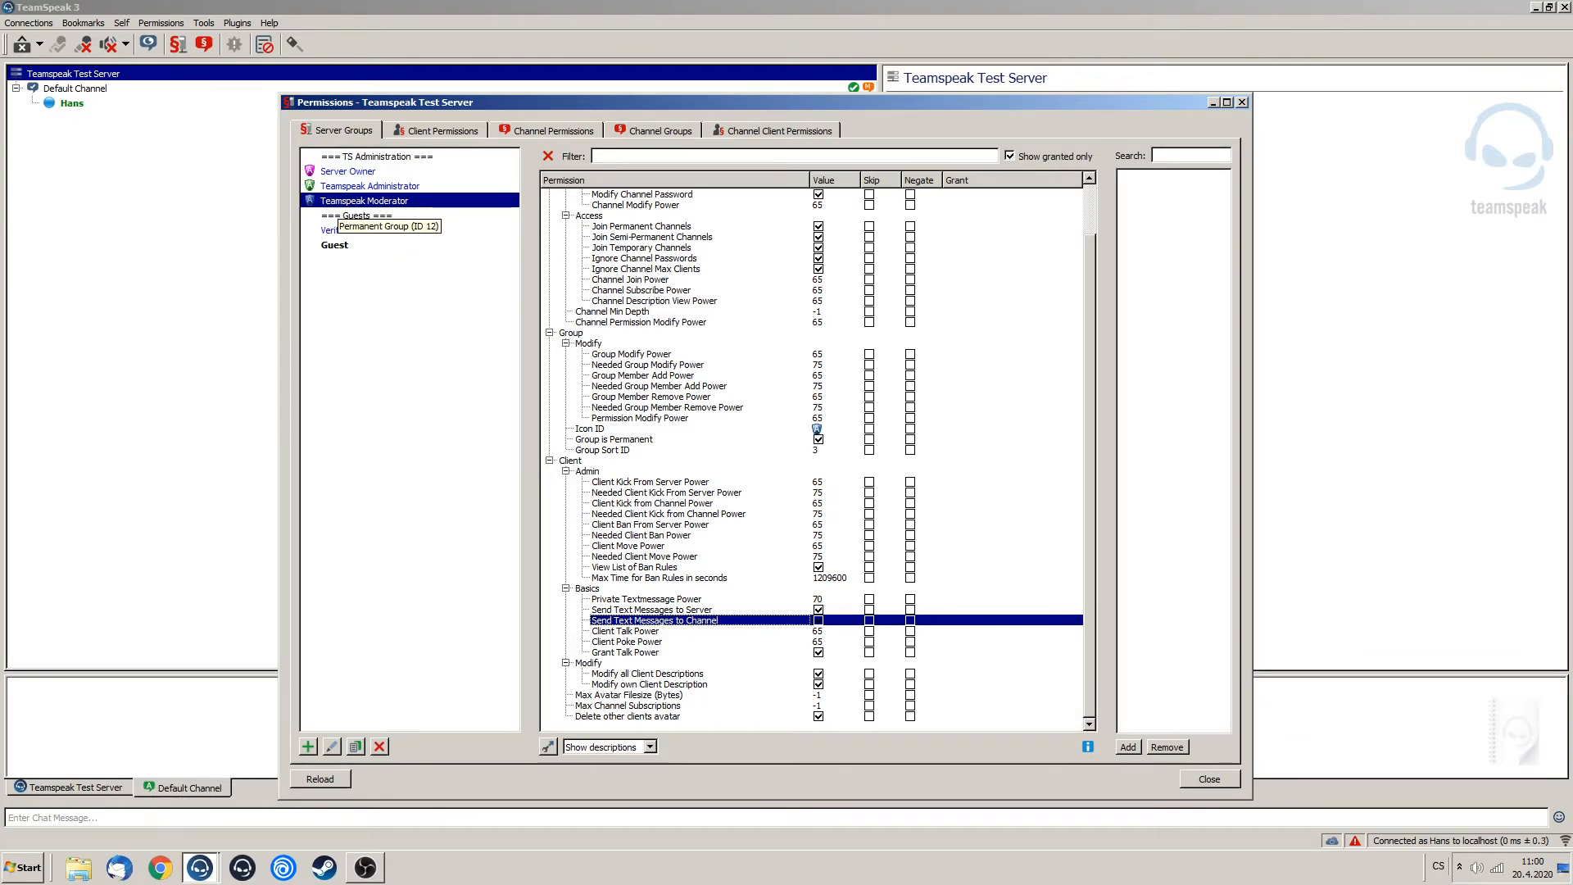
Filter the permissions by "member" and compare the group member add and remove powers of Teamspeak Administrator and Teamspeak Moderator.
left_click(337, 171)
left_click(338, 201)
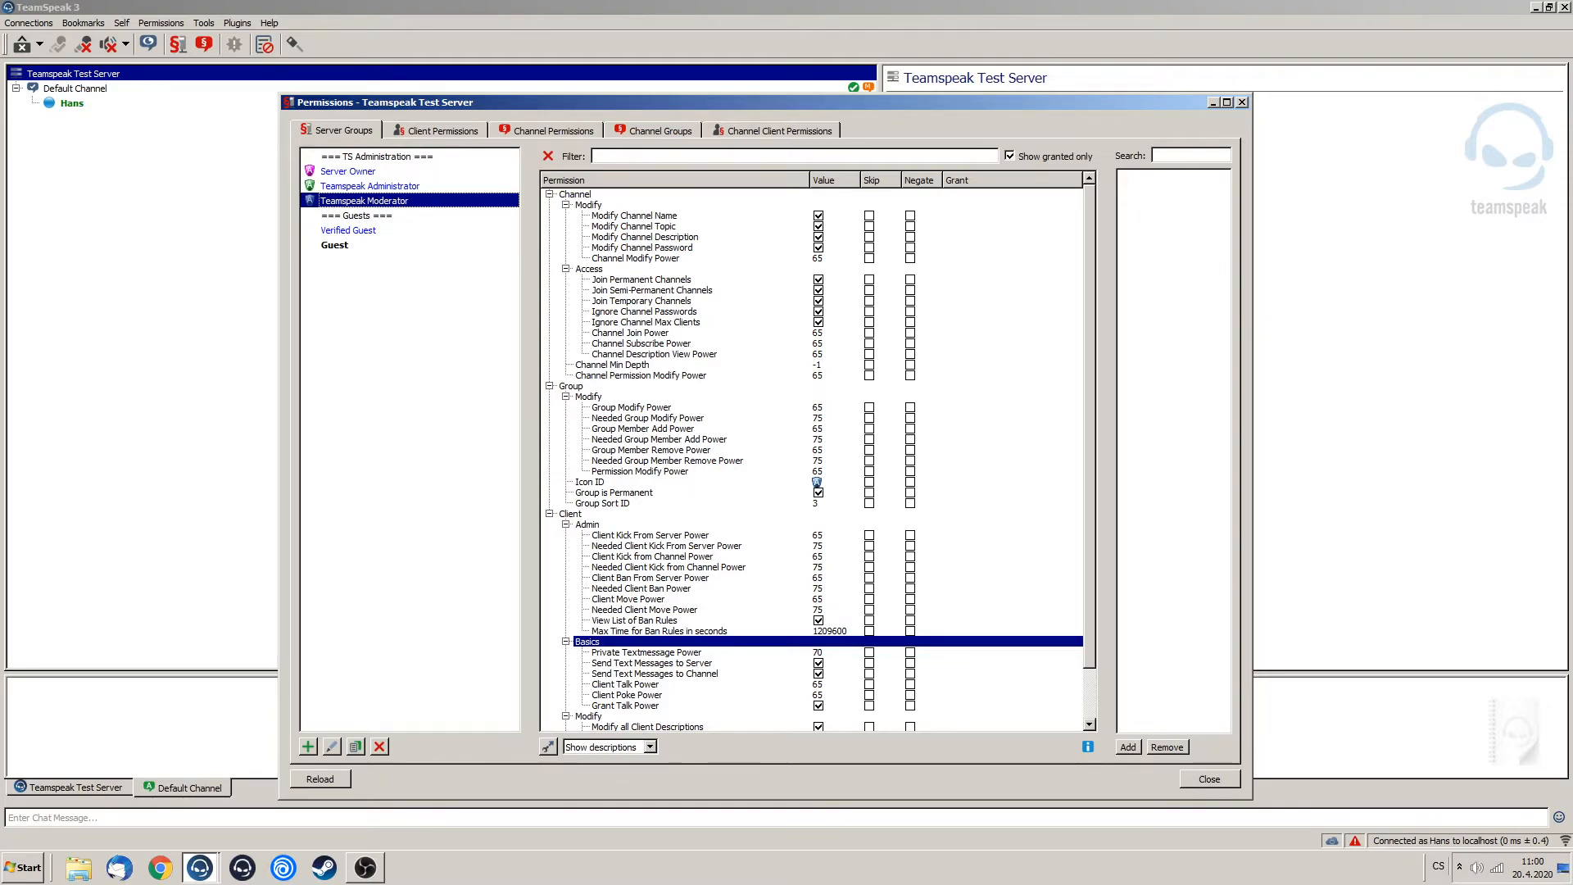
left_click(369, 186)
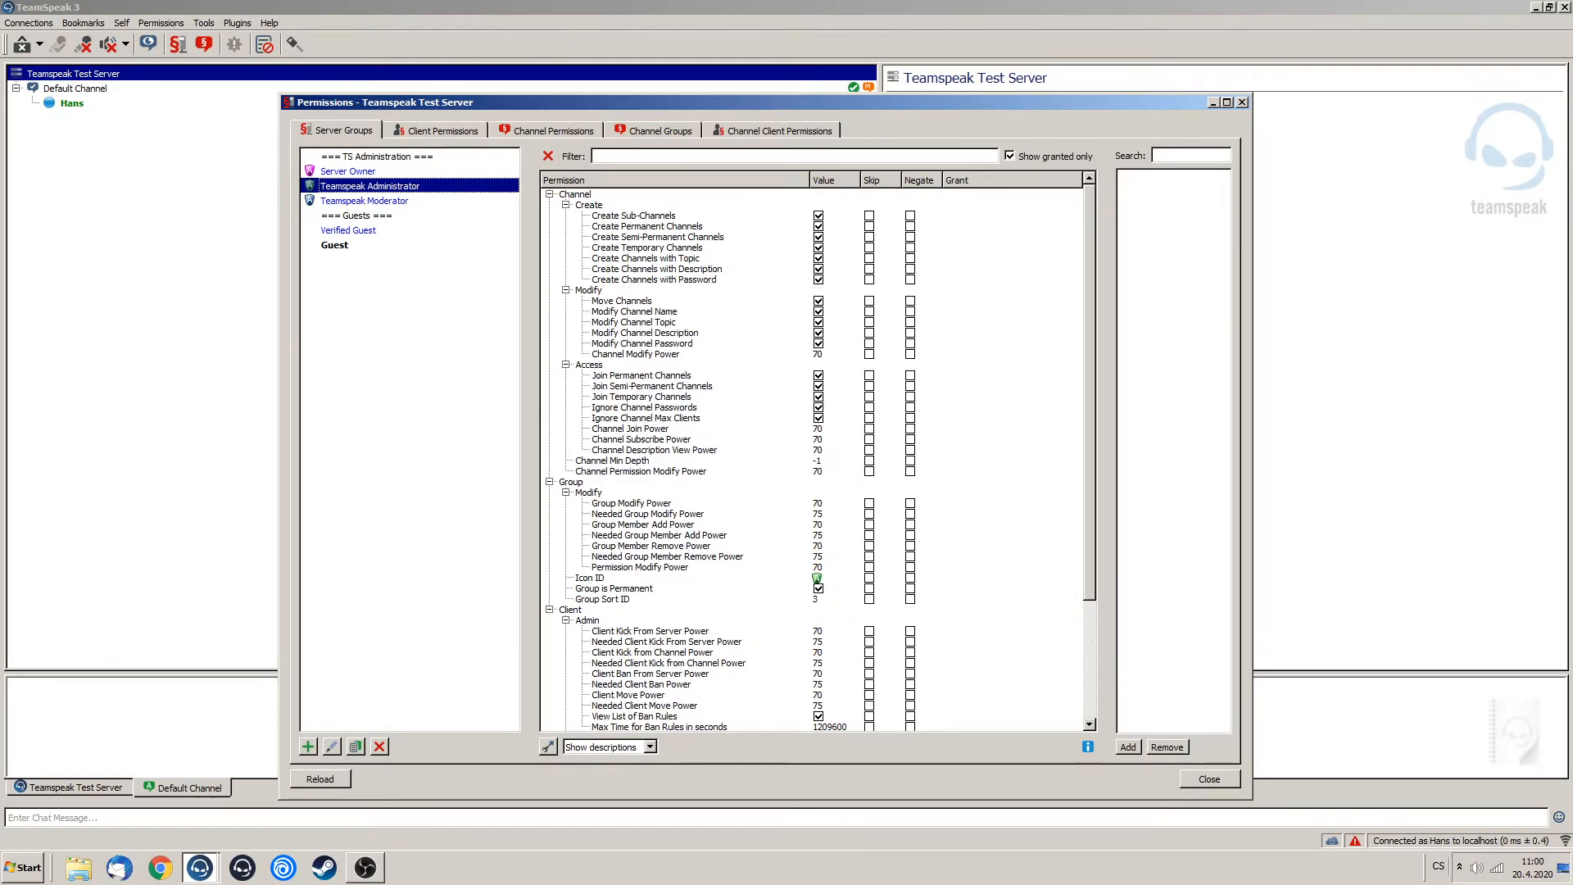
left_click(365, 201)
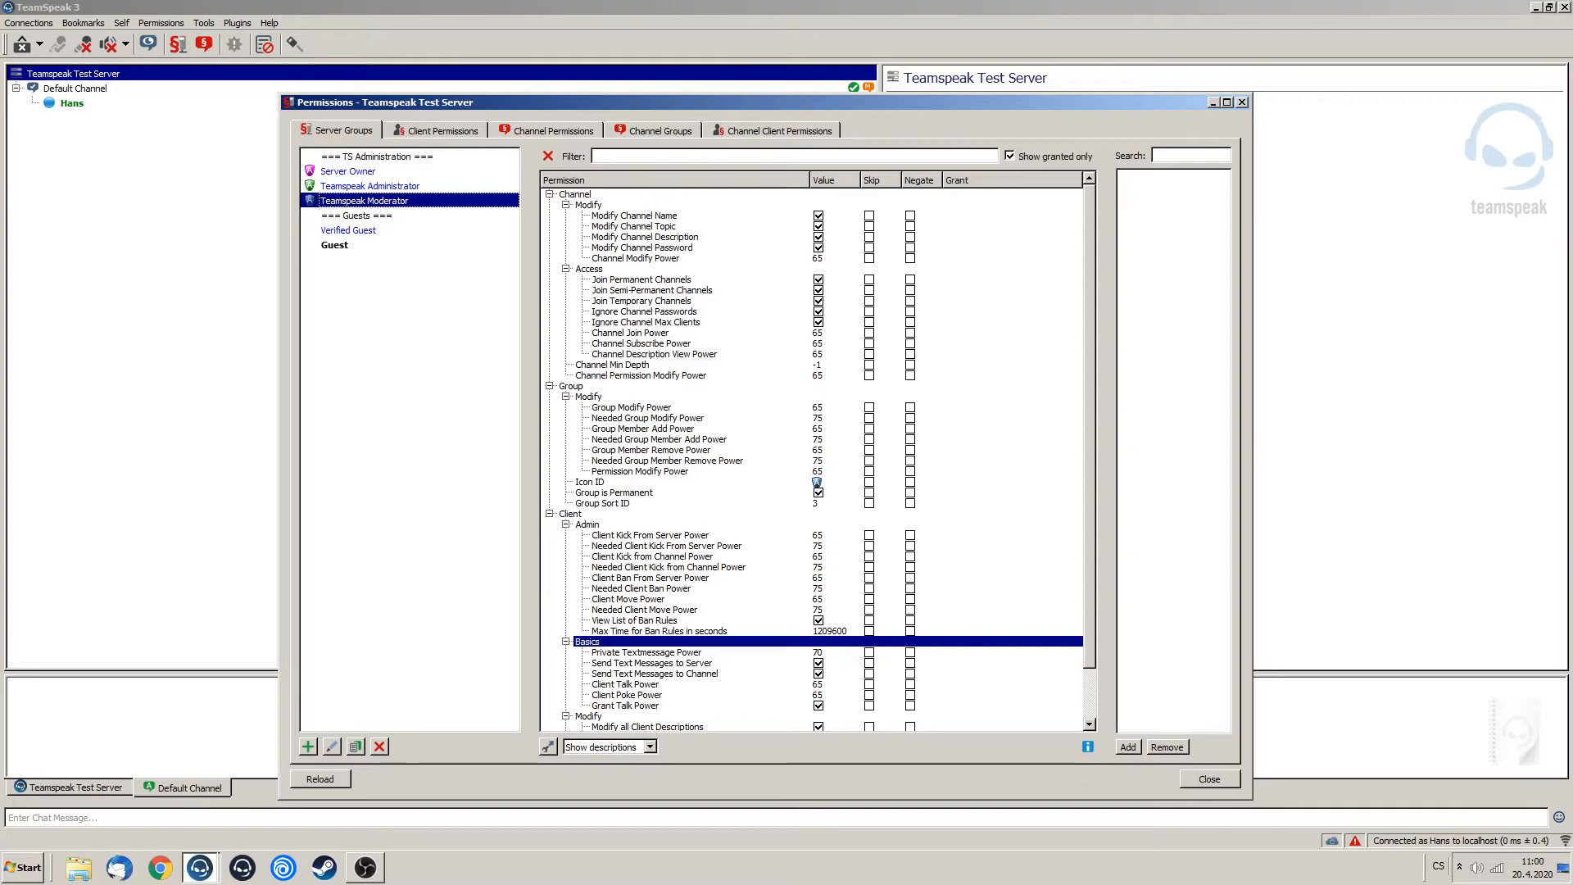
left_click(377, 187)
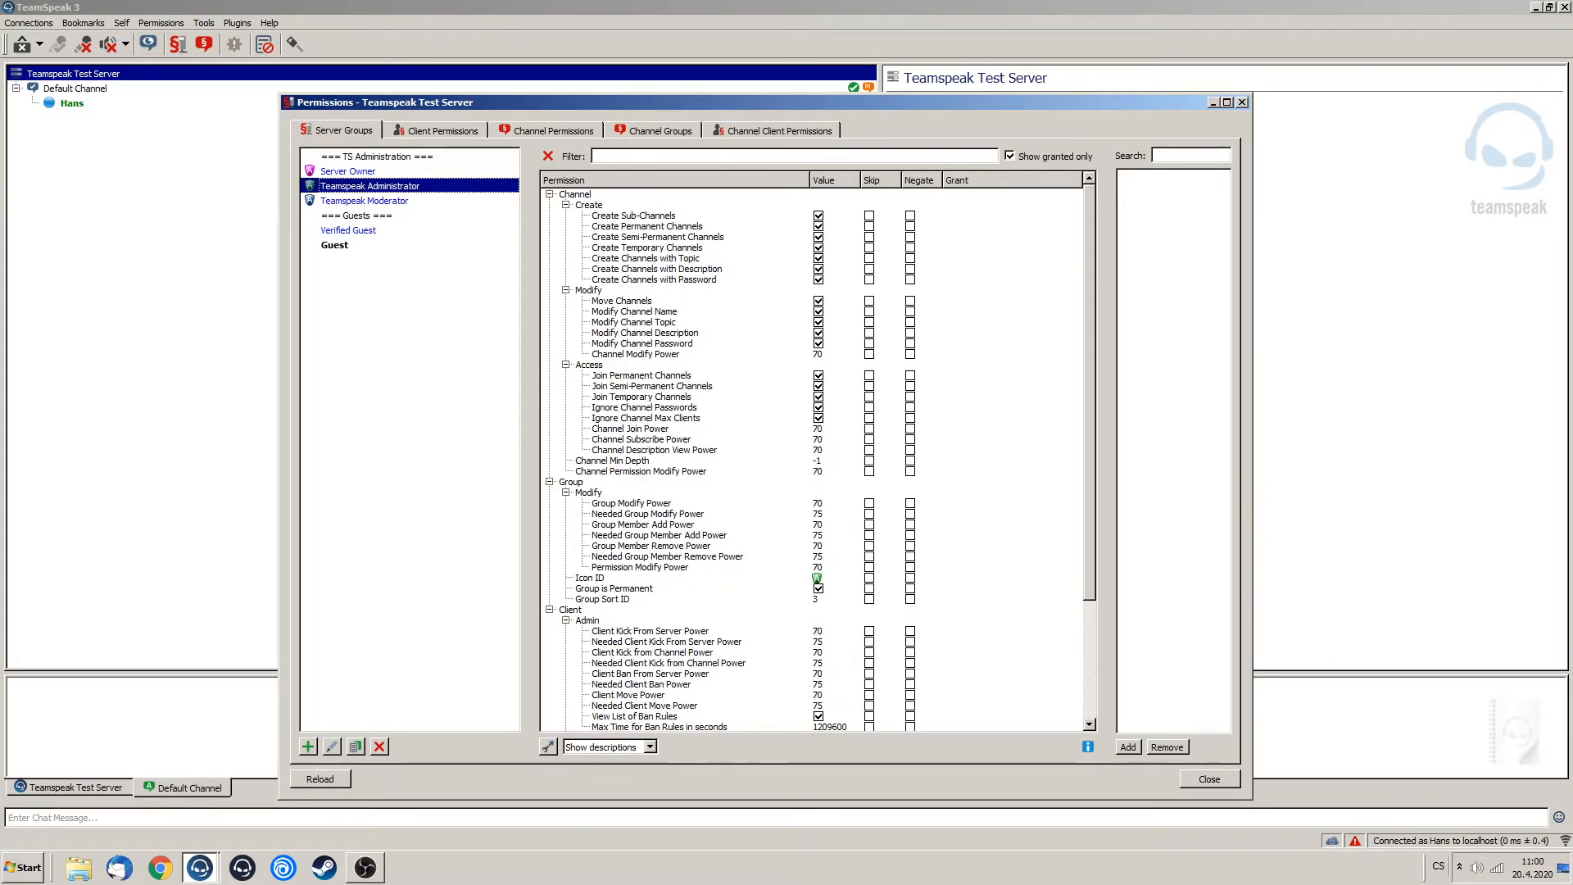
type("member")
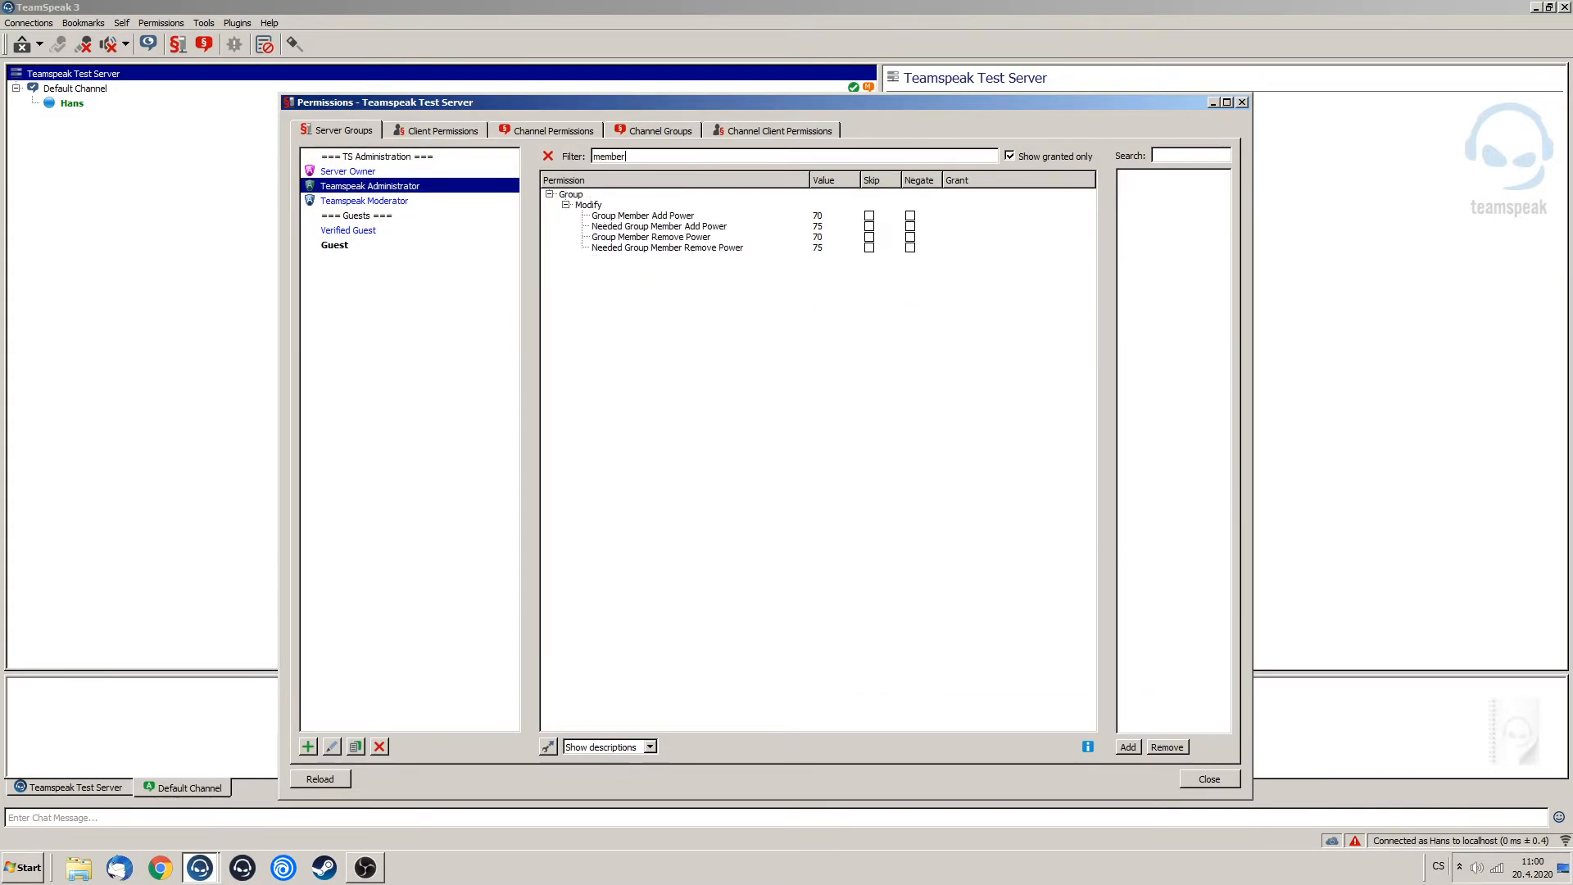
left_click(644, 217)
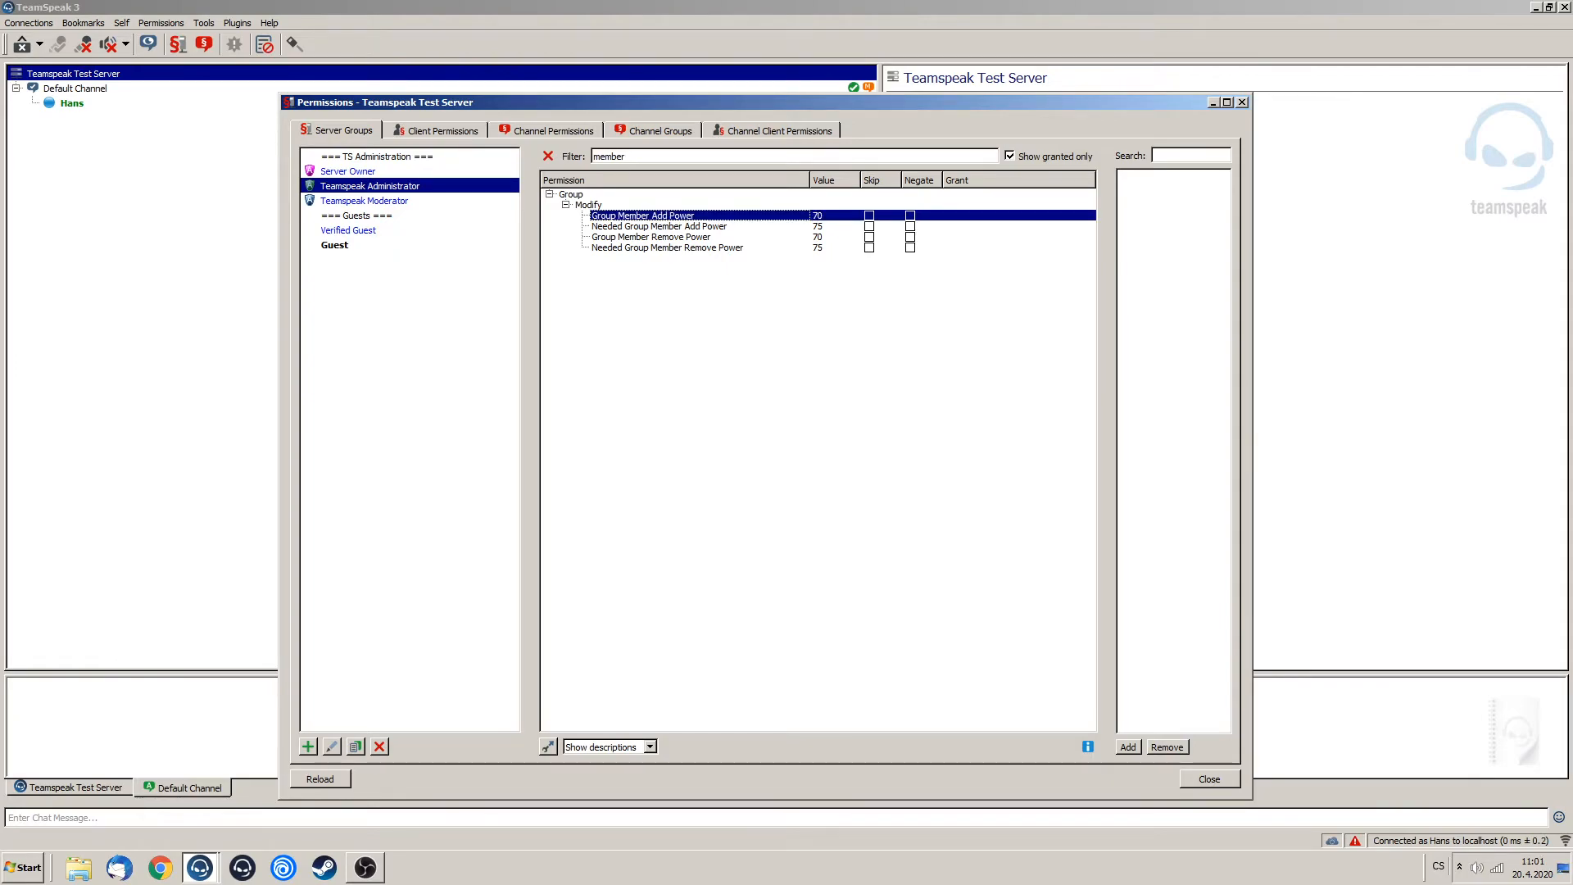
left_click(645, 237)
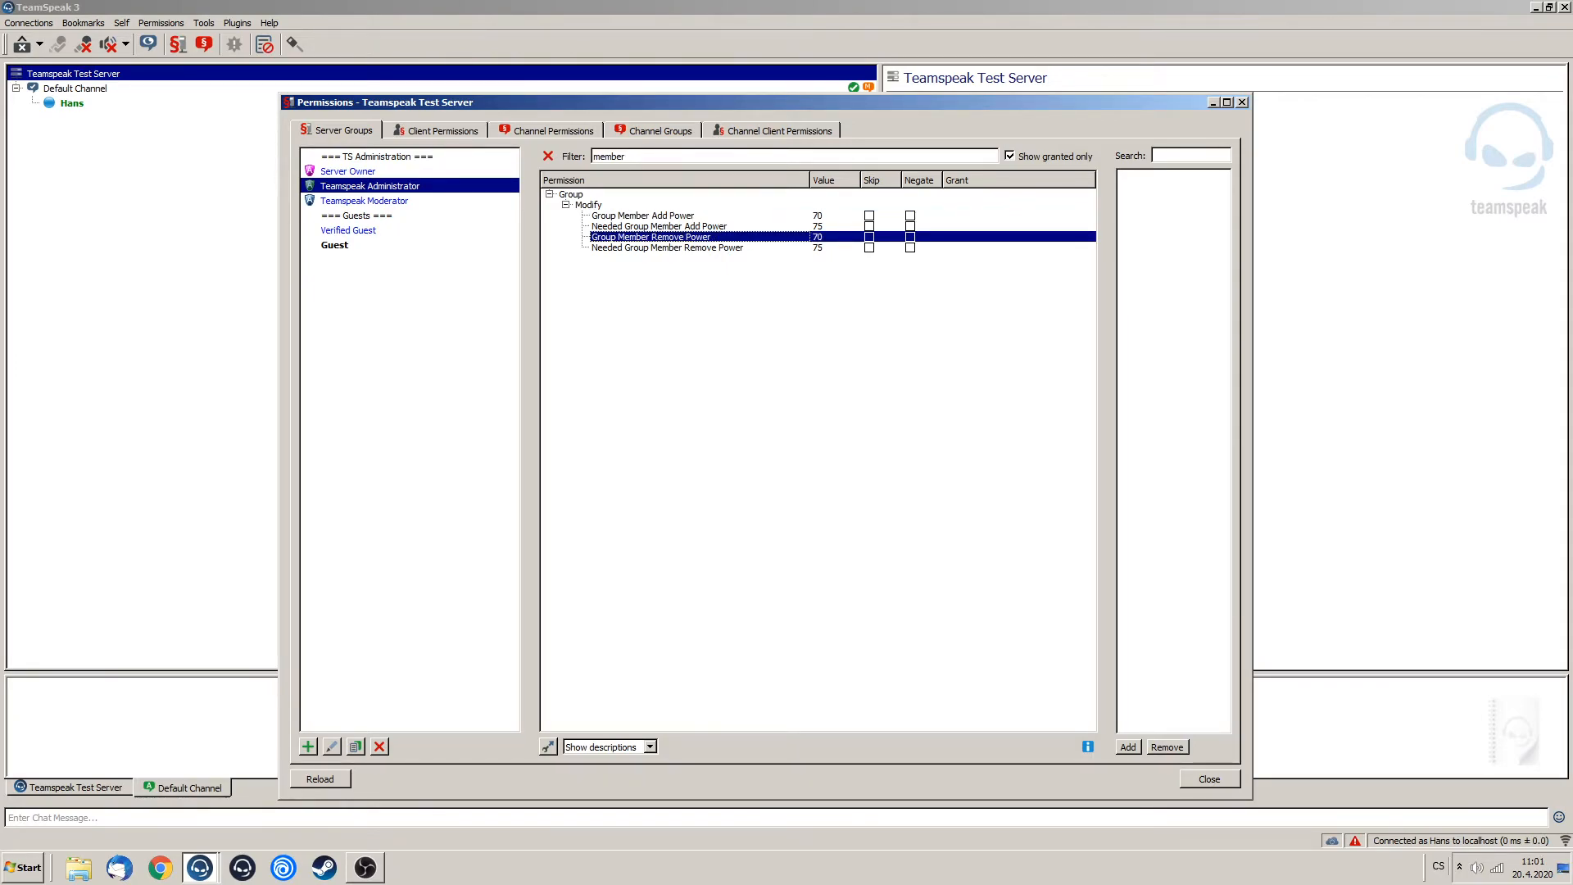
left_click(363, 201)
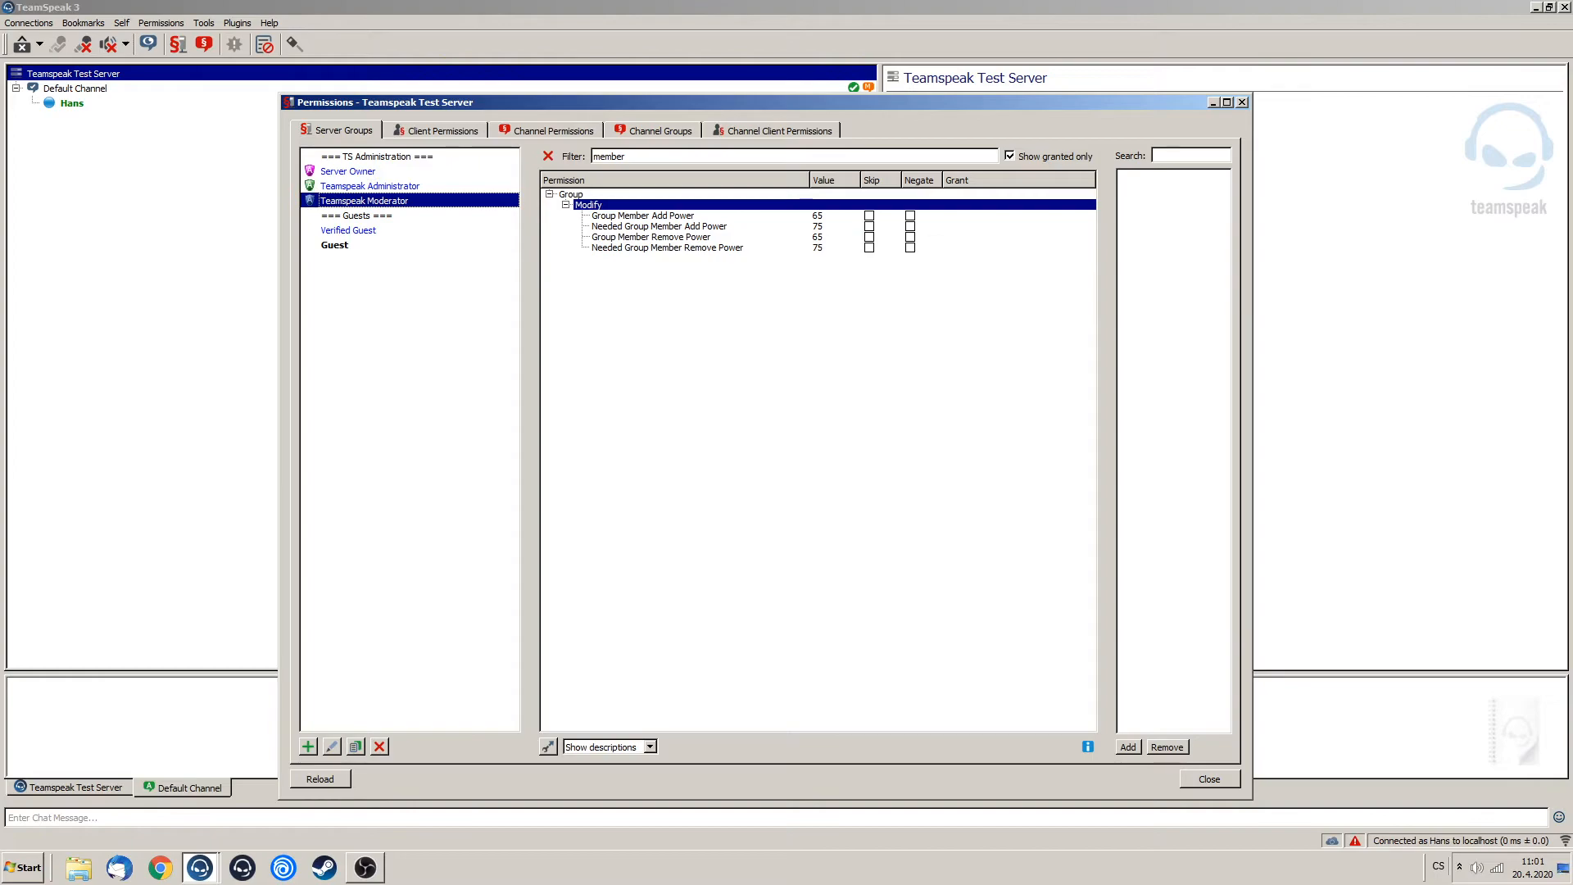
Set Needed Group Member Add Power and Needed Group Member Remove Power of Teamspeak Moderator to 70.
left_click(659, 226)
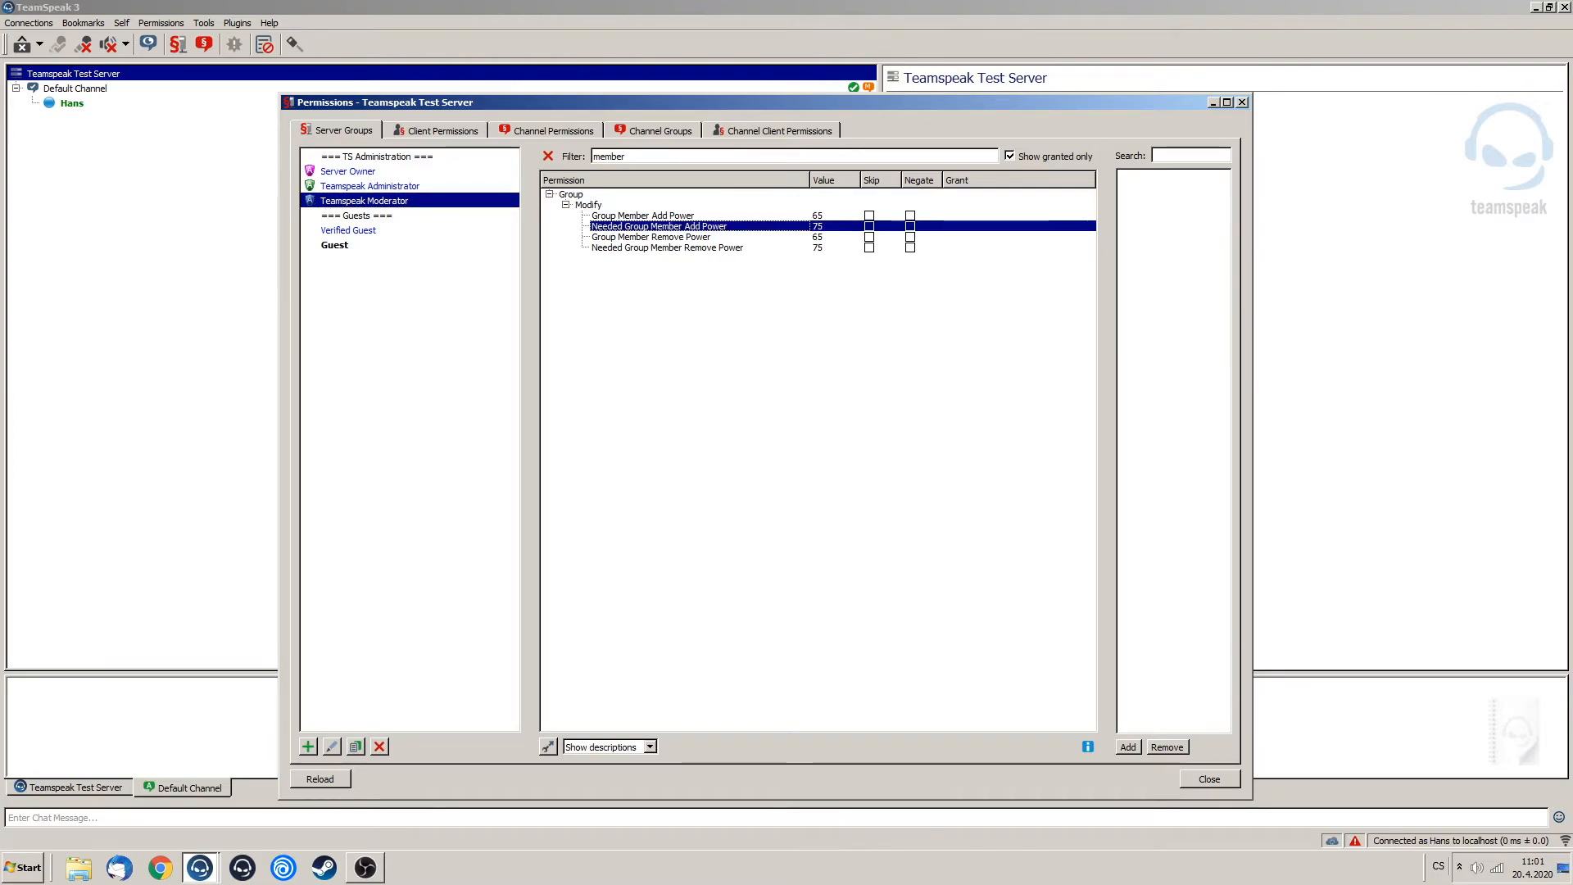
left_click(667, 247)
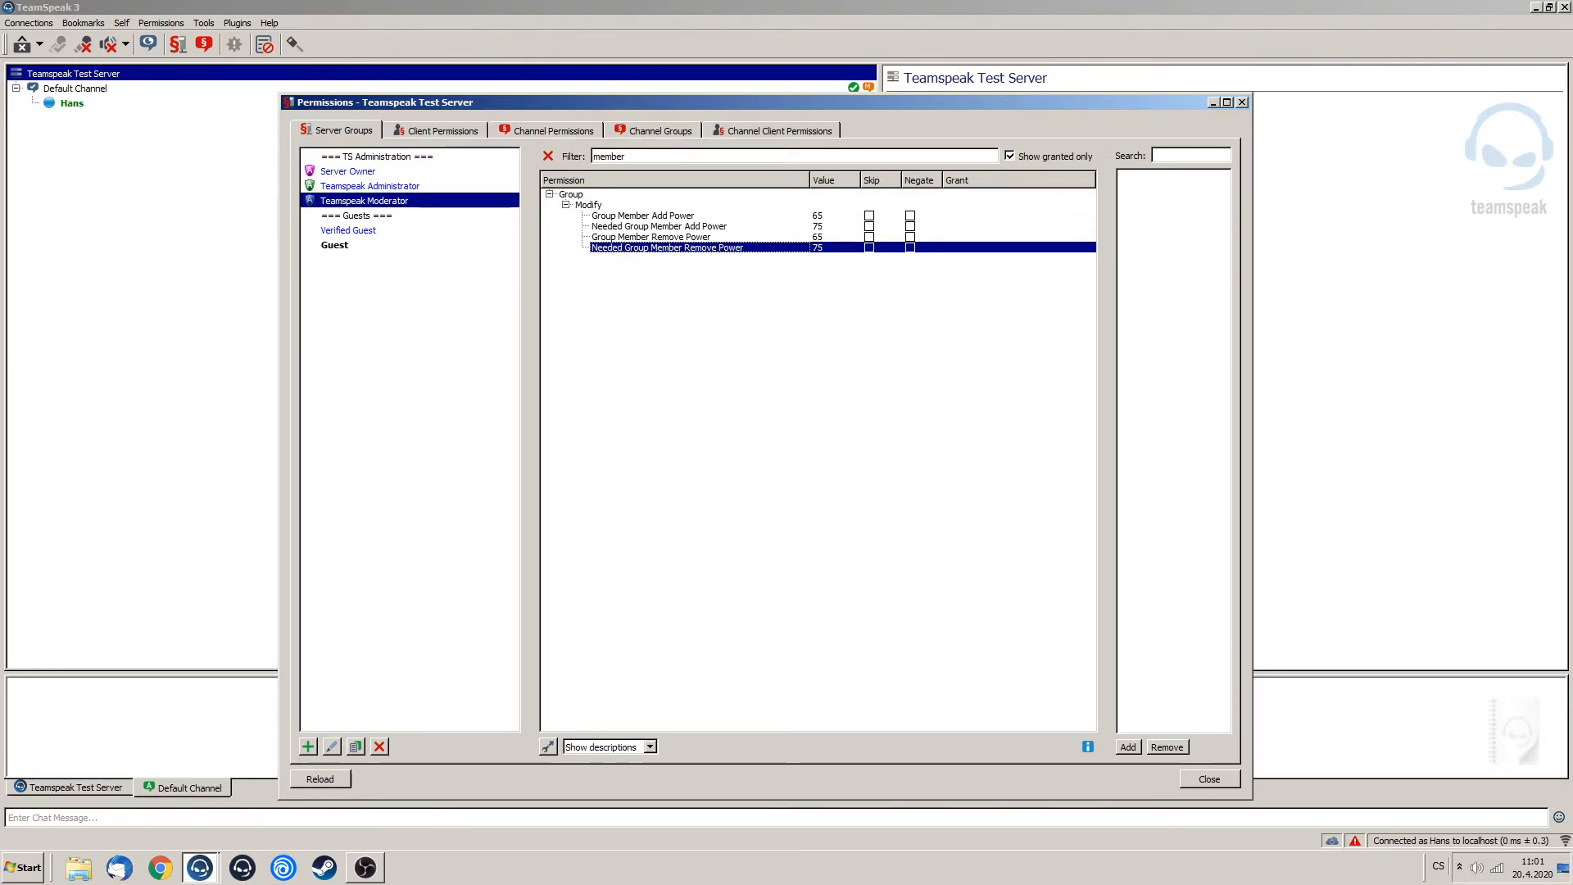
double_click(819, 226)
type("70")
key("Return")
double_click(819, 248)
type("70")
key("Return")
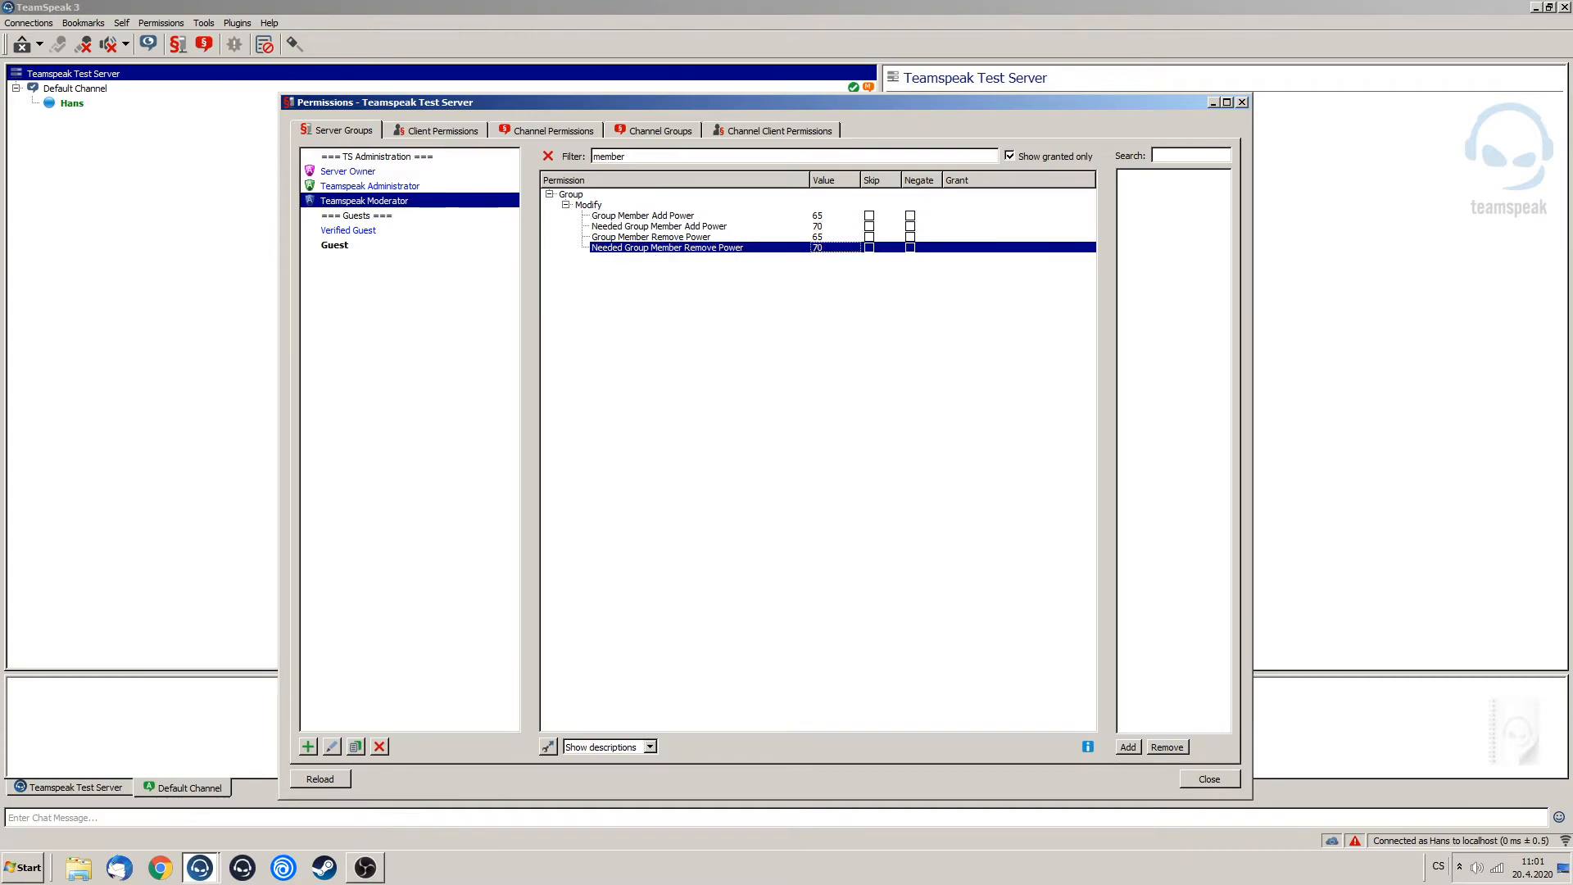
Check Teamspeak Moderator's group member powers against those of Teamspeak Administrator and clear the permission filter.
left_click(365, 200)
left_click(369, 186)
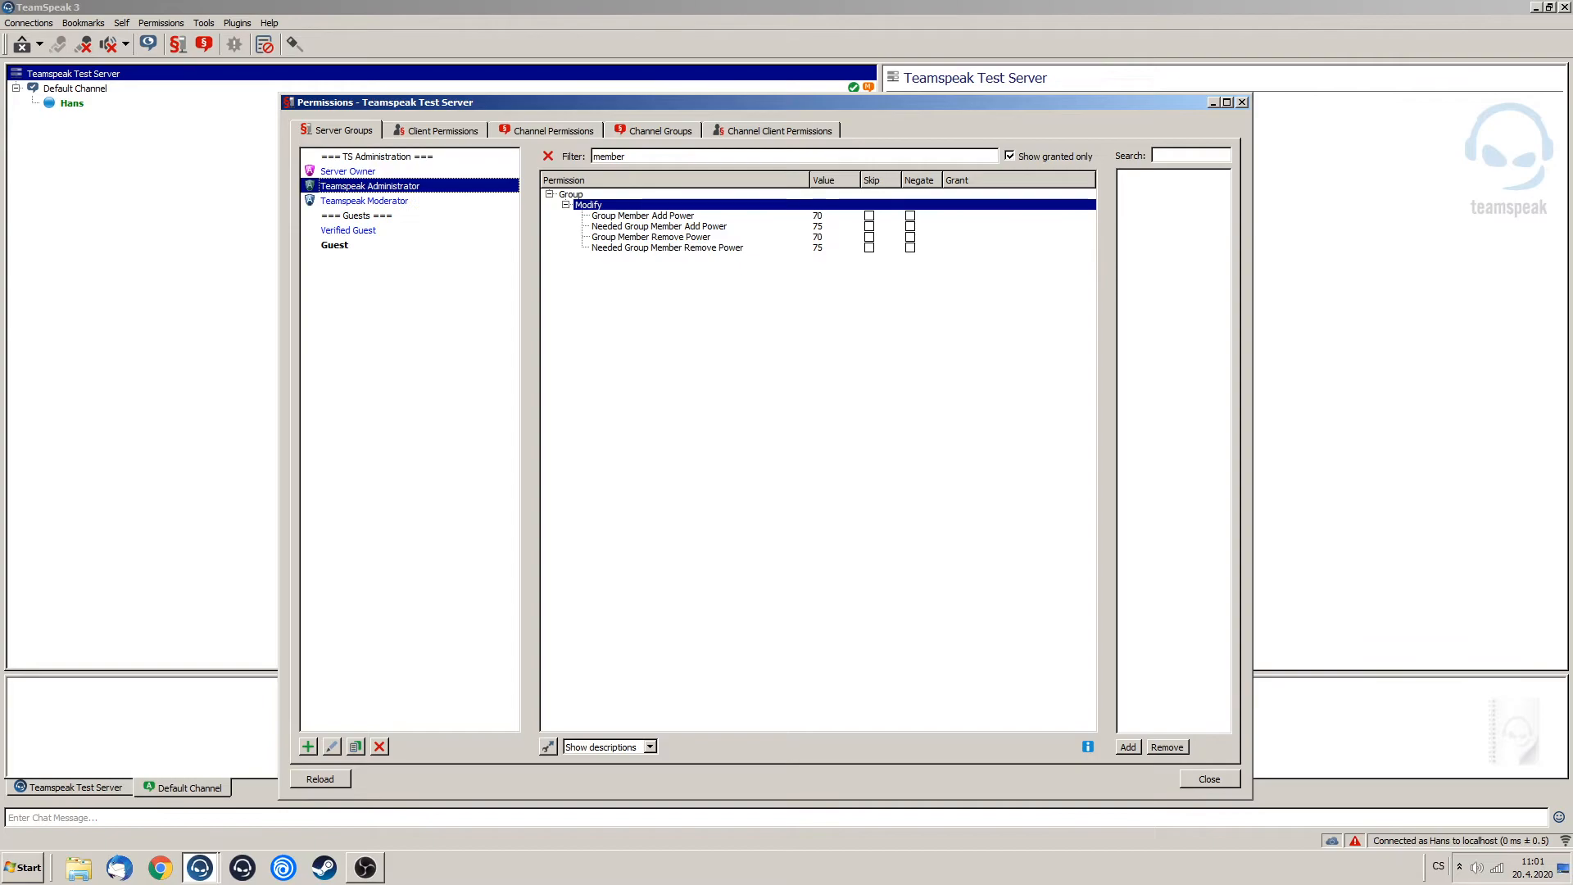
left_click(365, 201)
left_click(548, 155)
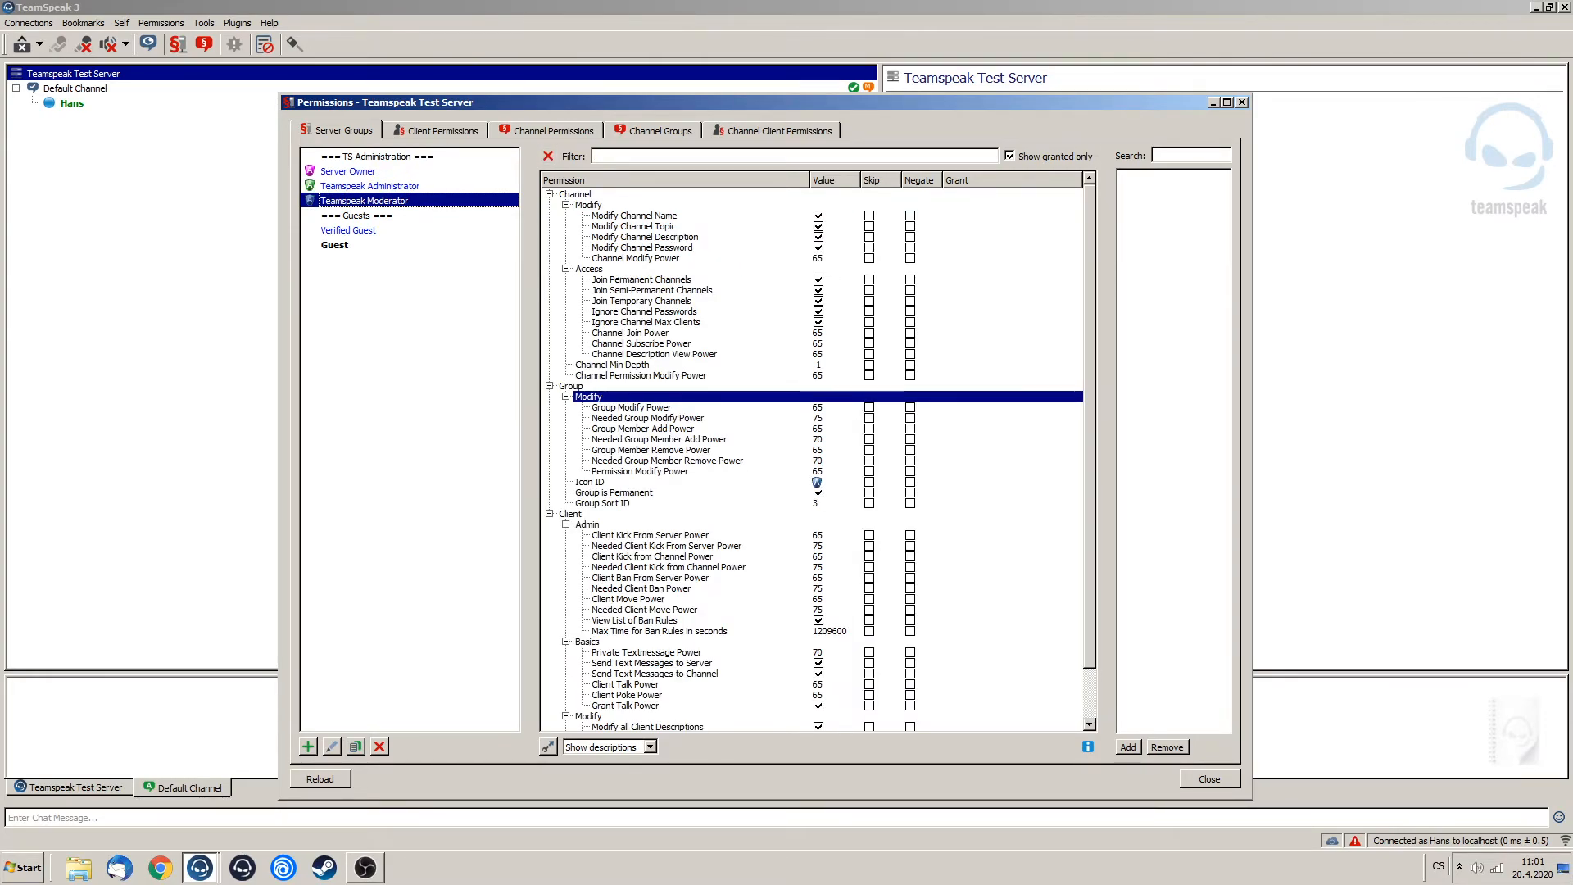
Set Needed Client Kick From Server Power and Needed Client Kick from Channel Power of Teamspeak Moderator to 70.
left_click(647, 418)
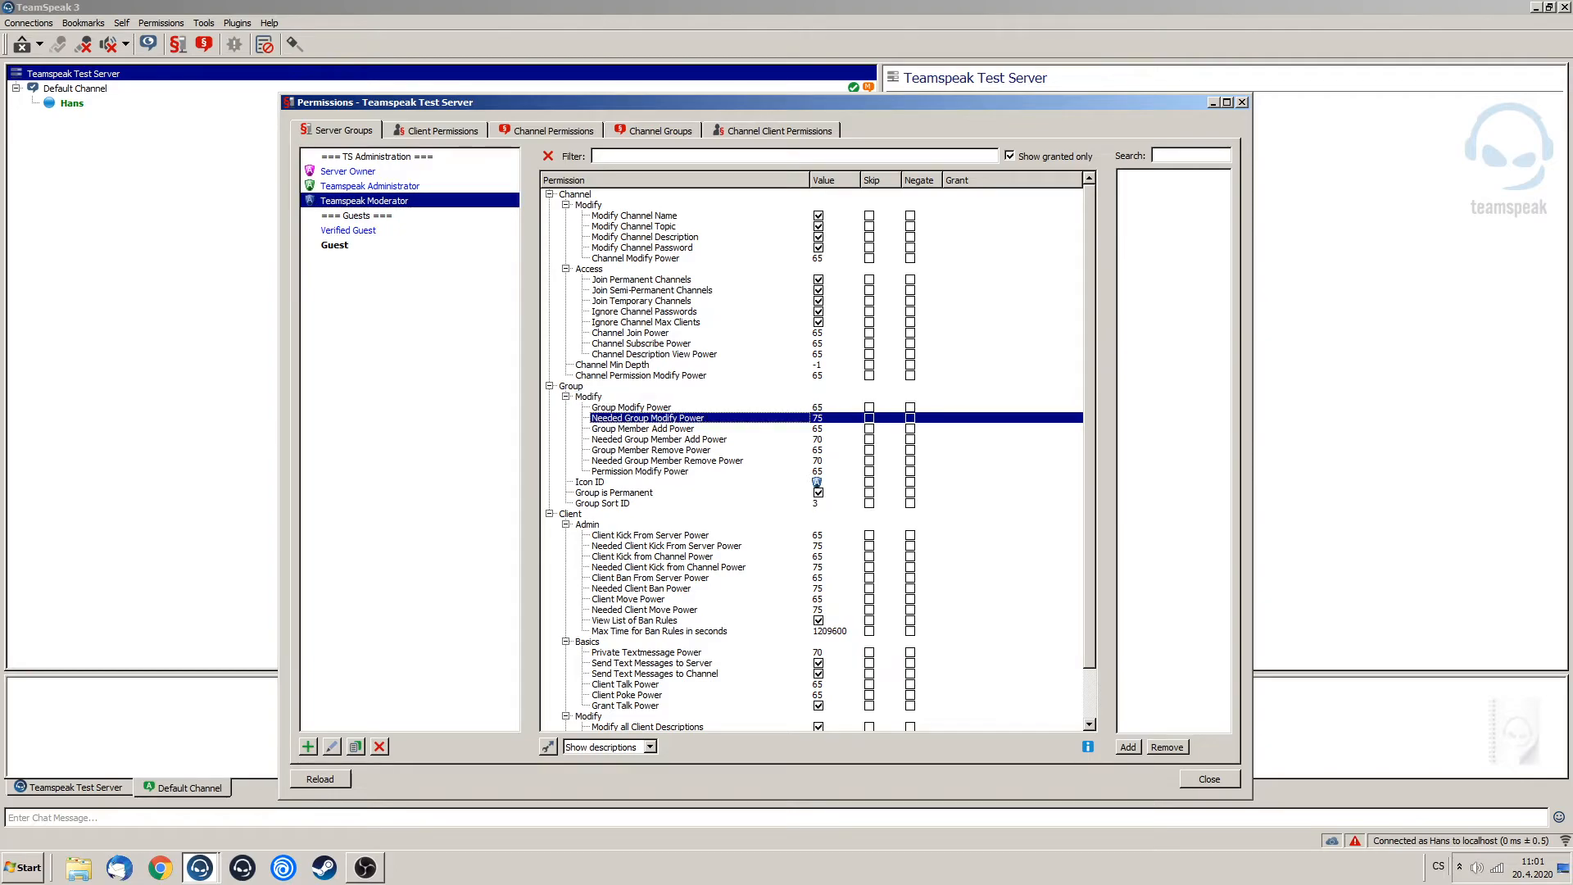
scroll(815, 454, "down", 2)
scroll(816, 455, "up", 2)
scroll(815, 458, "down", 2)
left_click(669, 514)
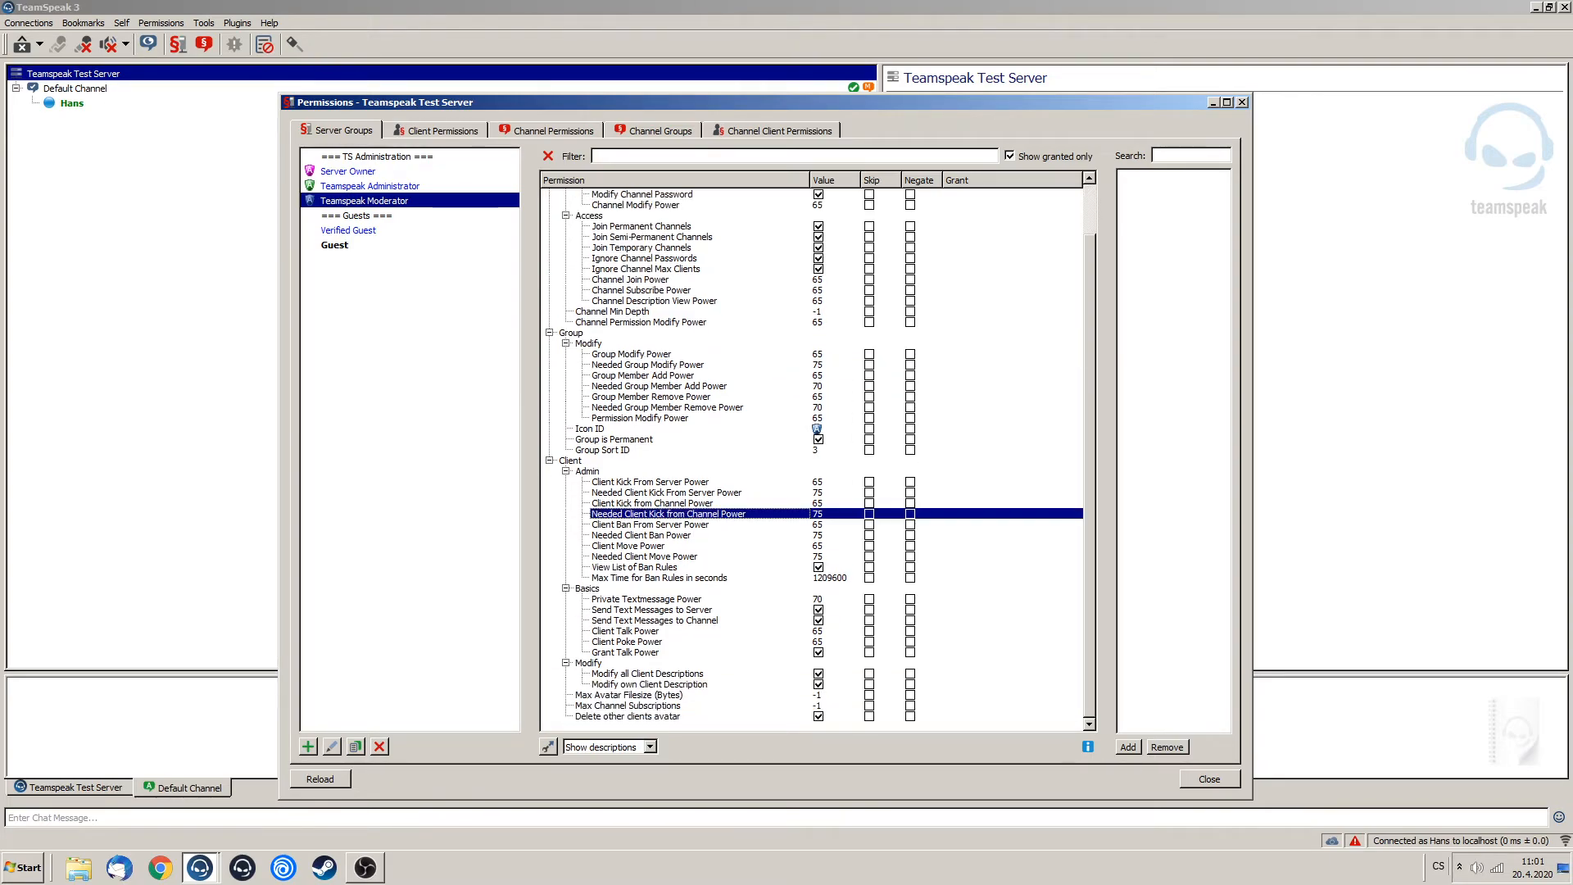
left_click(834, 493)
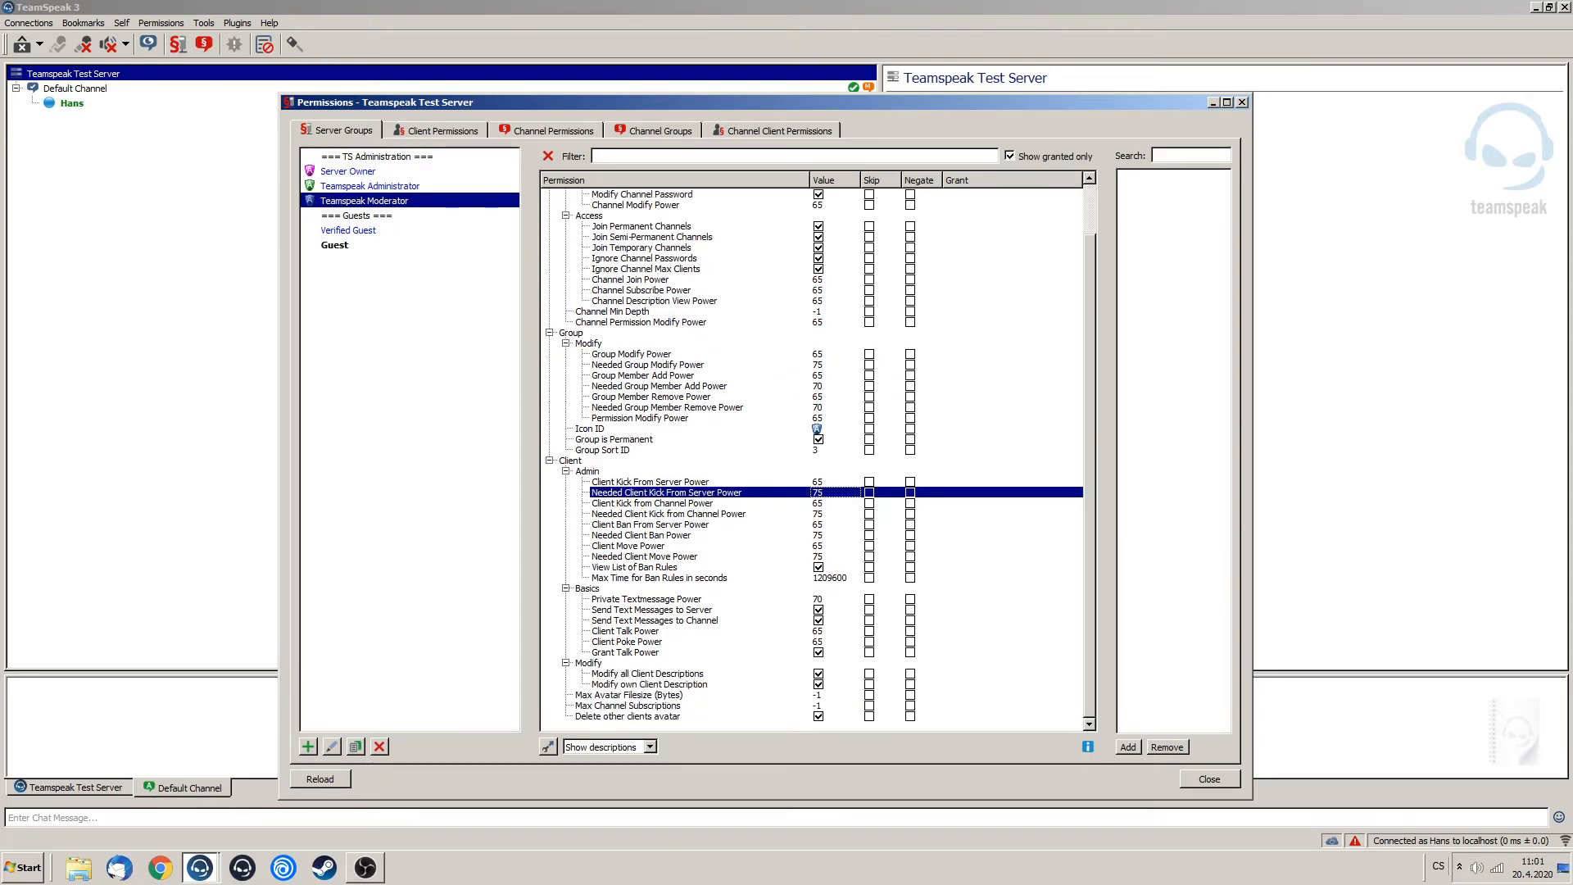
type("70")
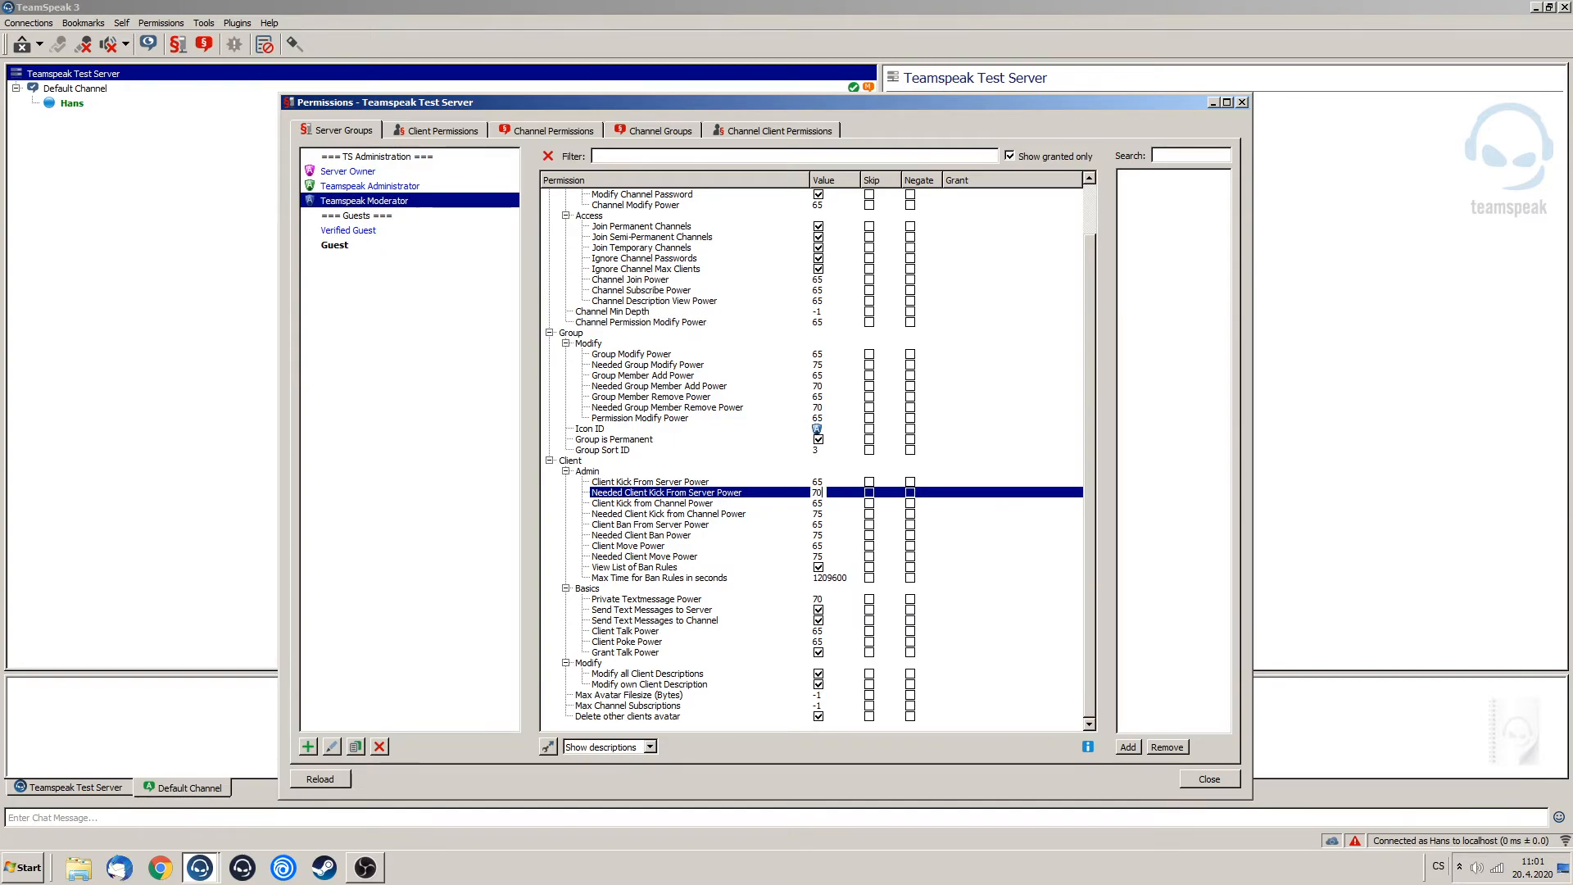
double_click(828, 513)
type("70")
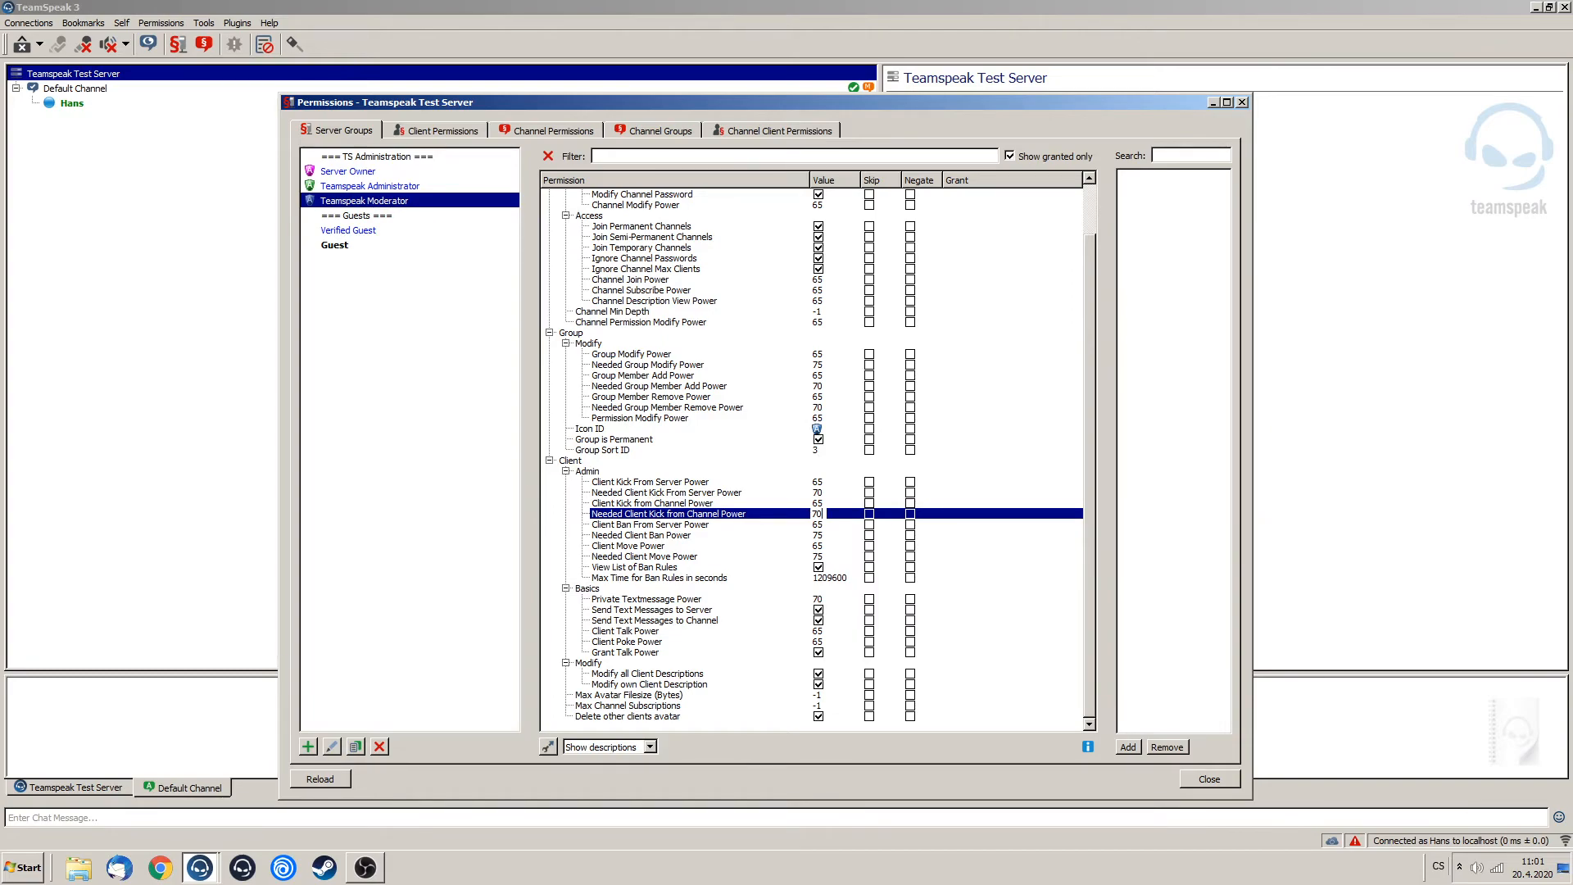
Set Needed Client Ban Power and Needed Client Move Power of Teamspeak Moderator to 70.
double_click(824, 535)
type("70")
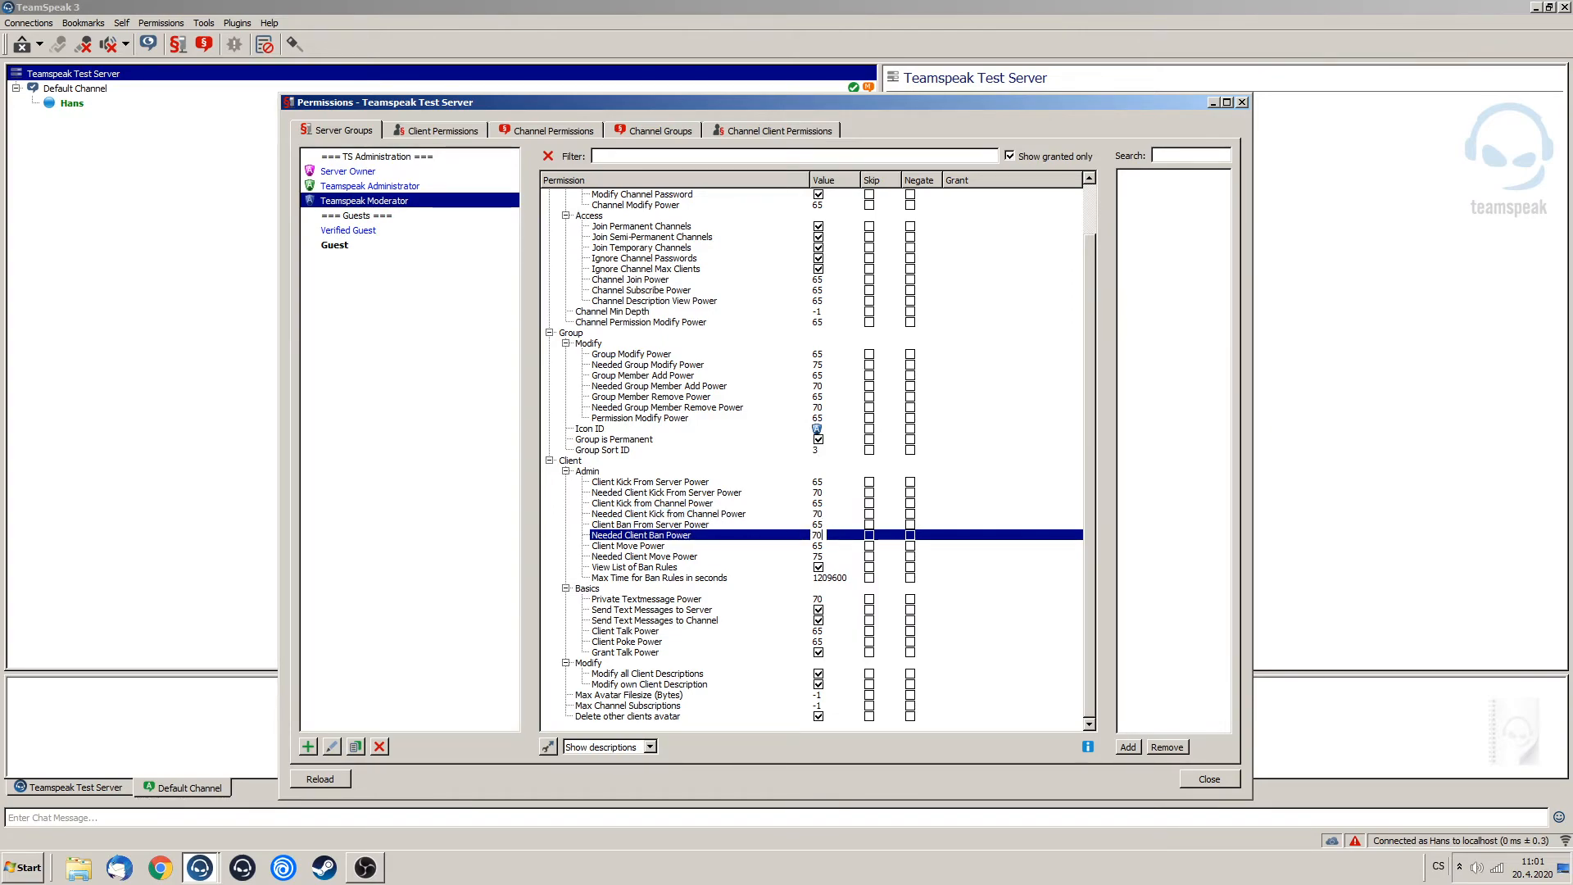
double_click(822, 556)
type("70")
left_click(647, 546)
left_click(647, 556)
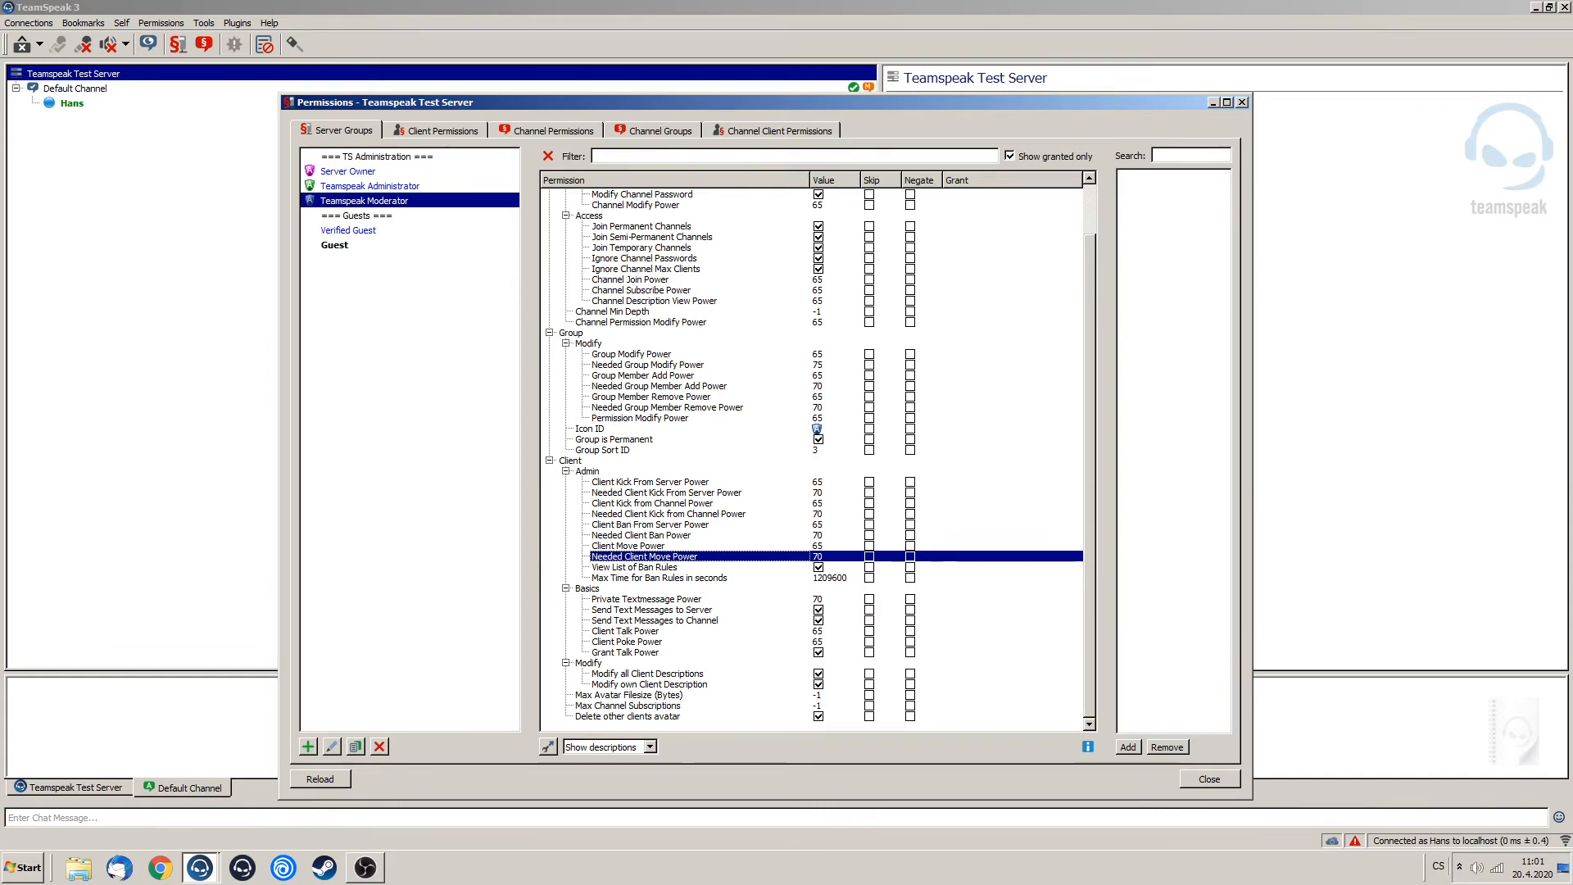
Check Teamspeak Moderator's permissions against Teamspeak Administrator and set the moderator's Private Textmessage Power to 65.
left_click(369, 186)
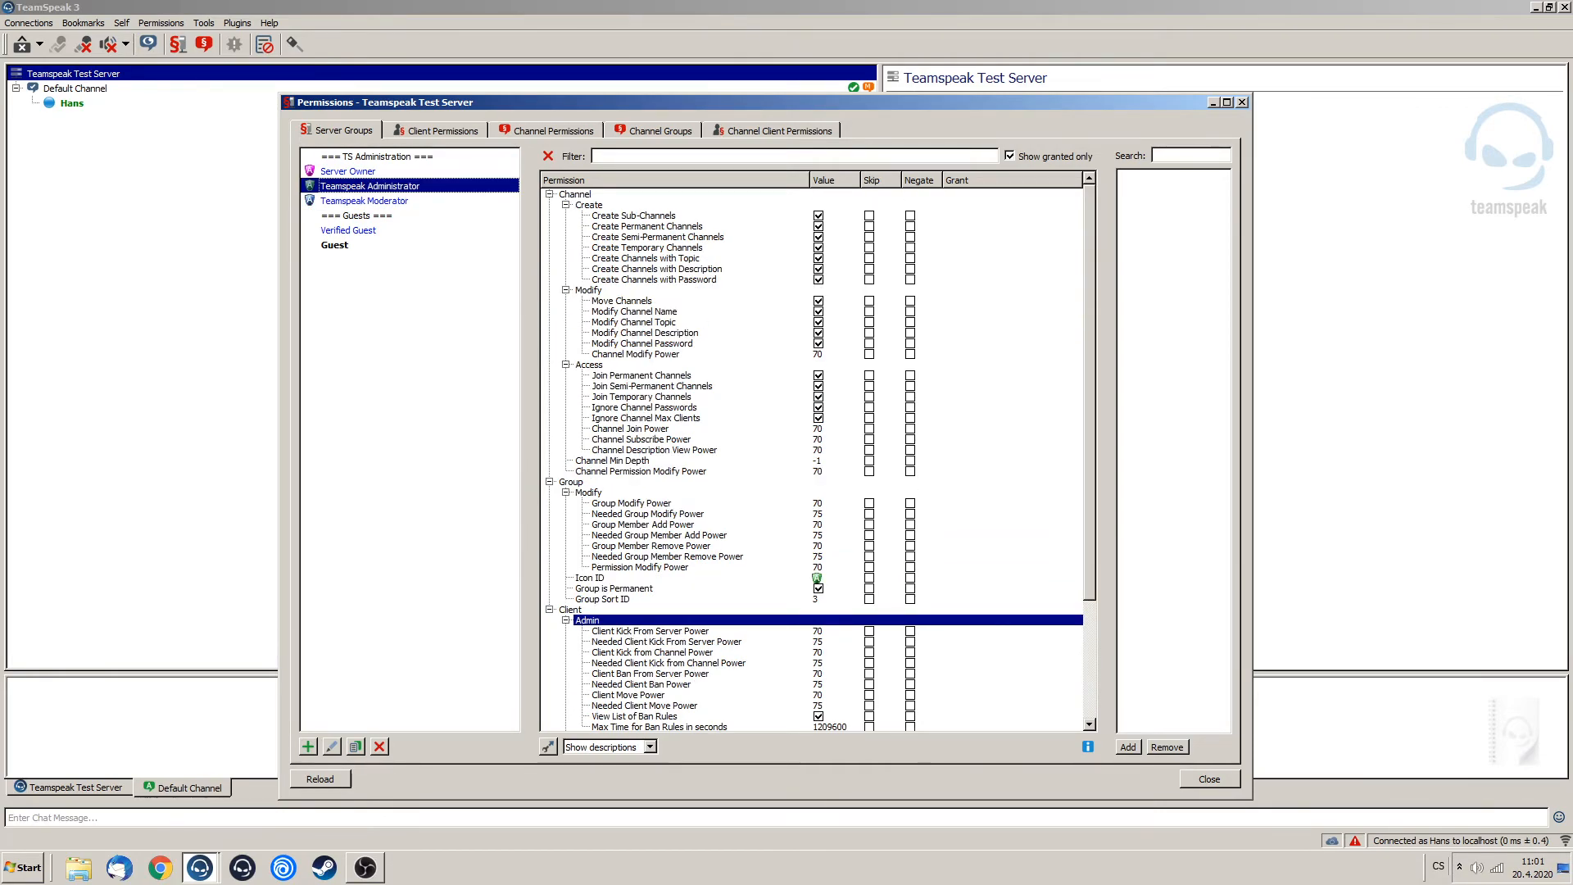
left_click(365, 201)
scroll(811, 459, "down", 1)
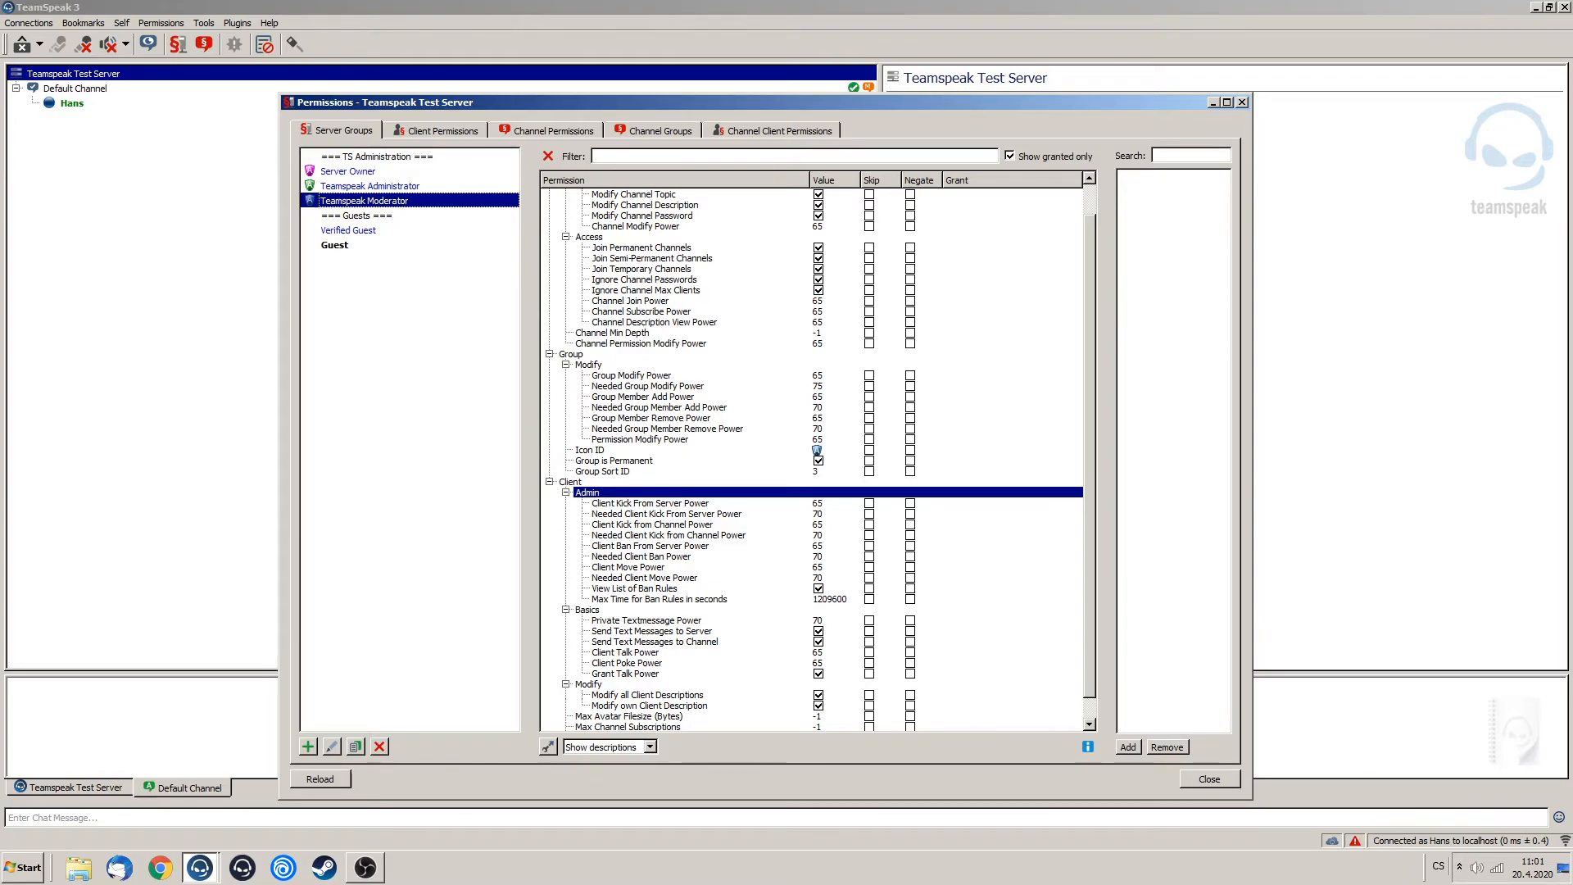
scroll(815, 459, "down", 1)
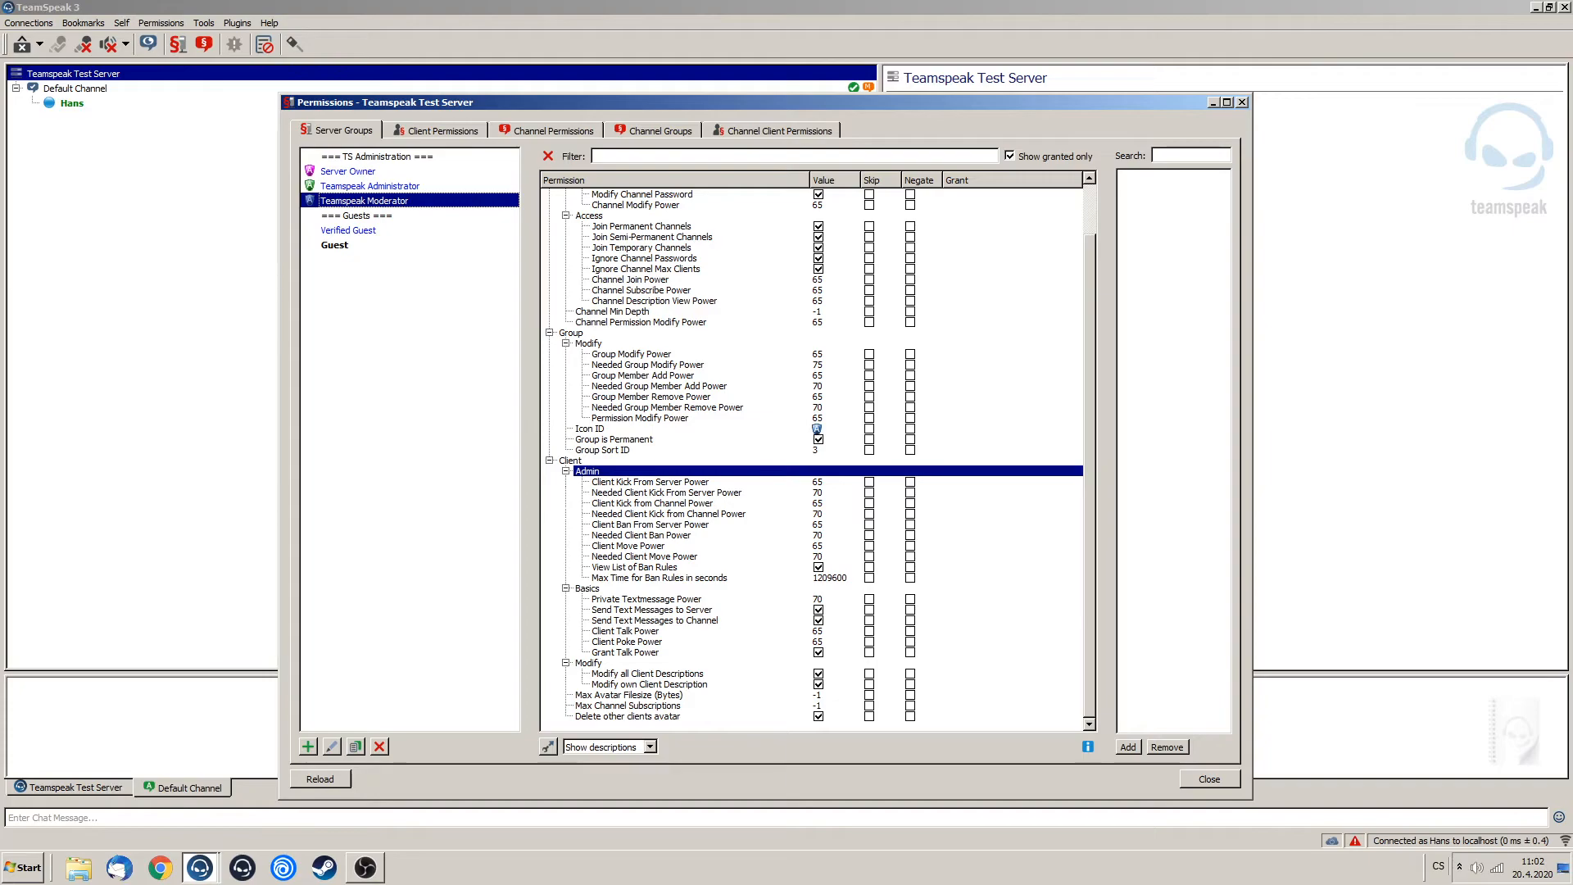
left_click(830, 578)
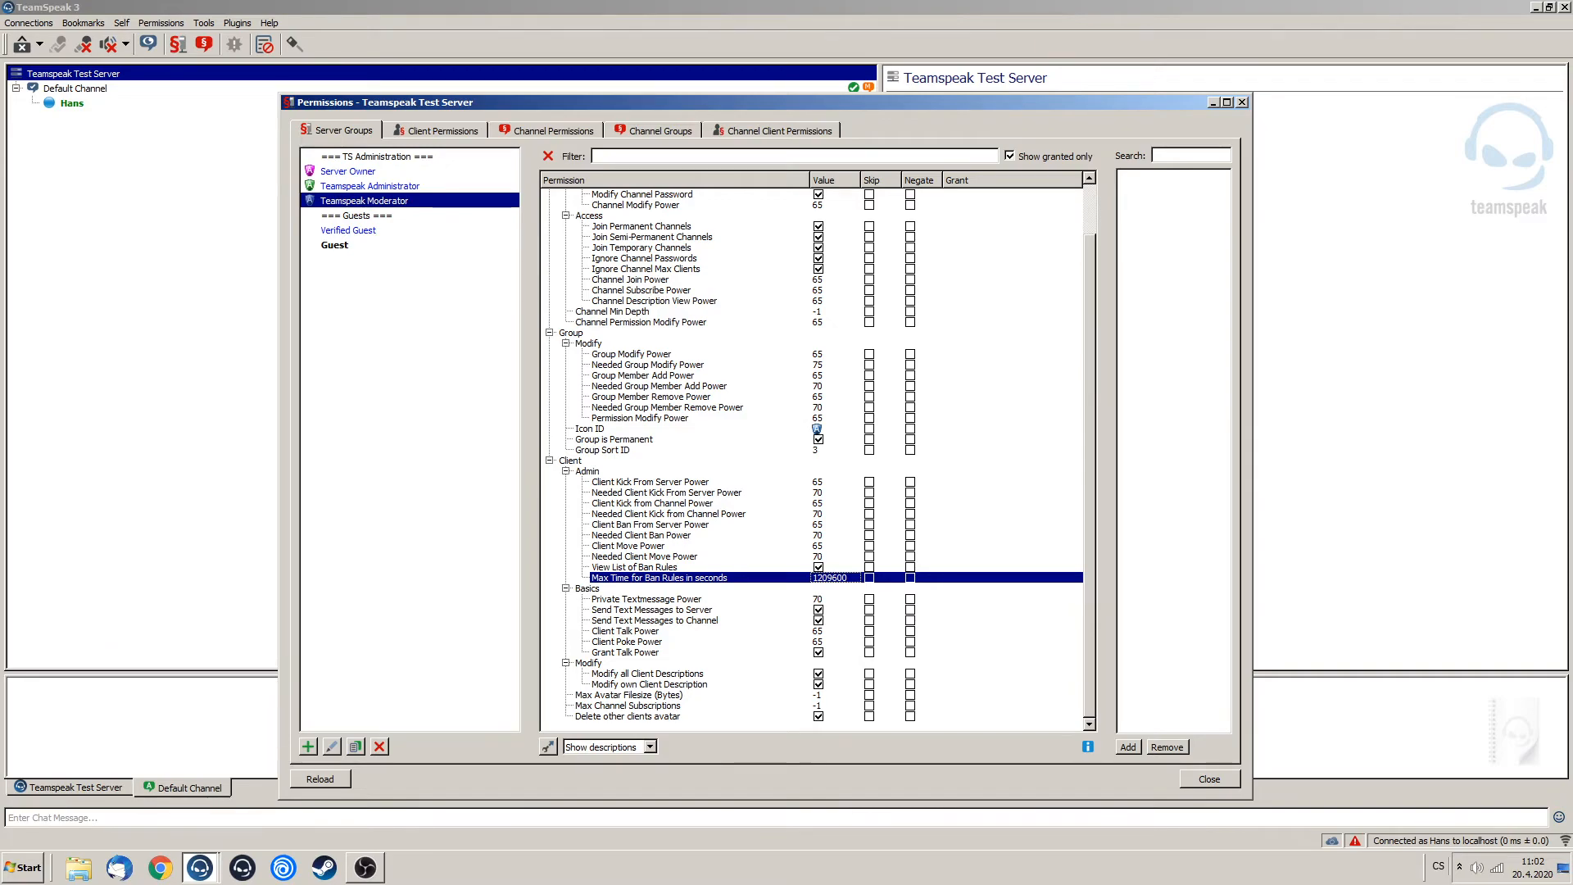
double_click(817, 599)
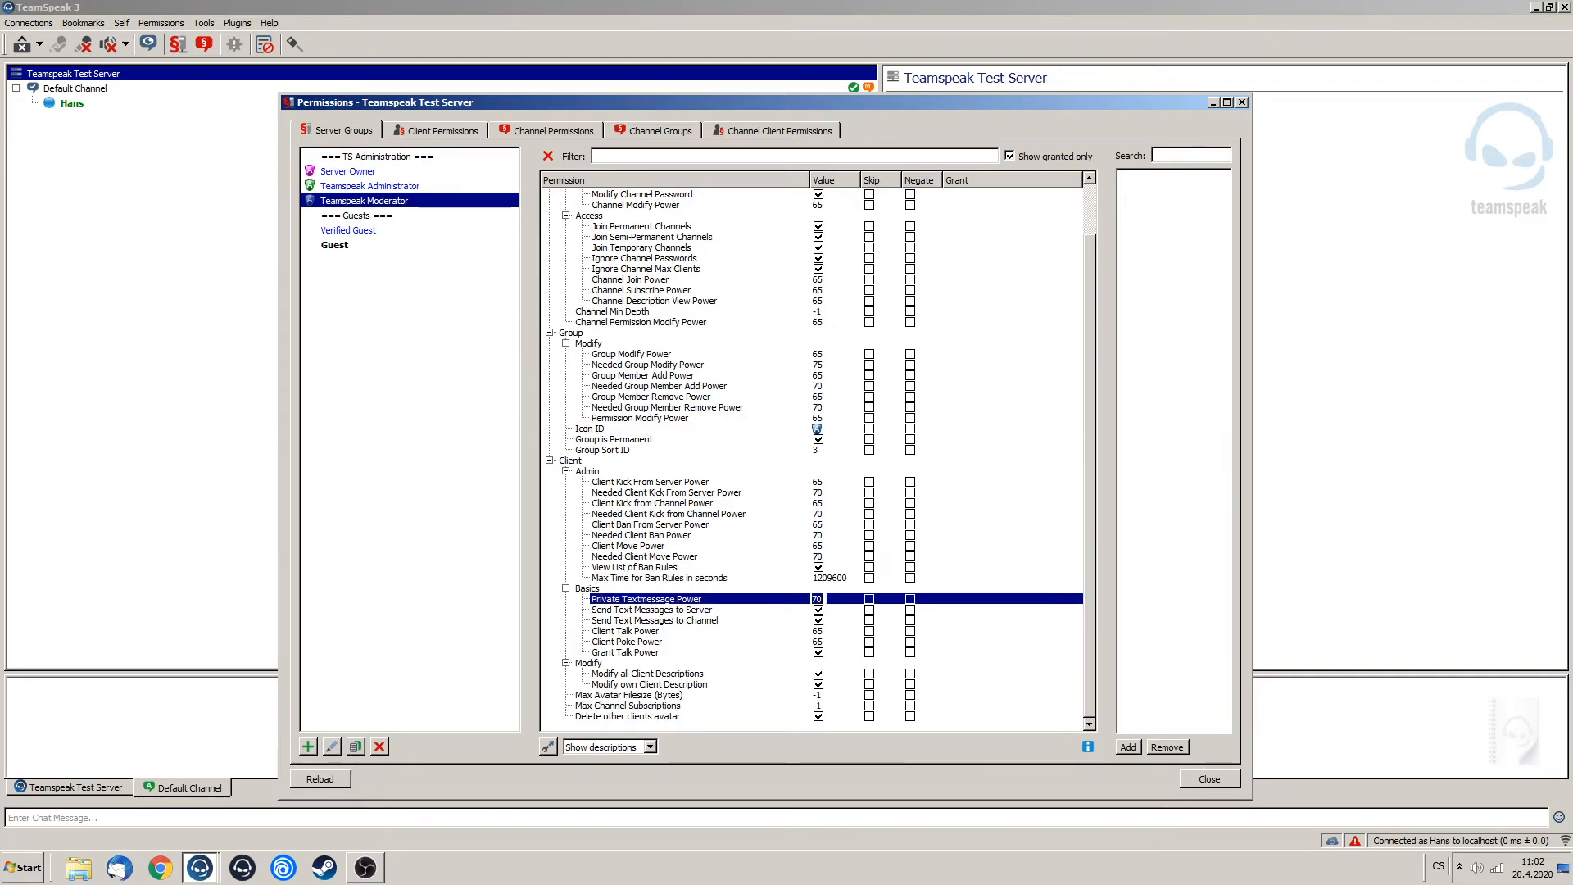
type("65")
scroll(815, 459, "up", 2)
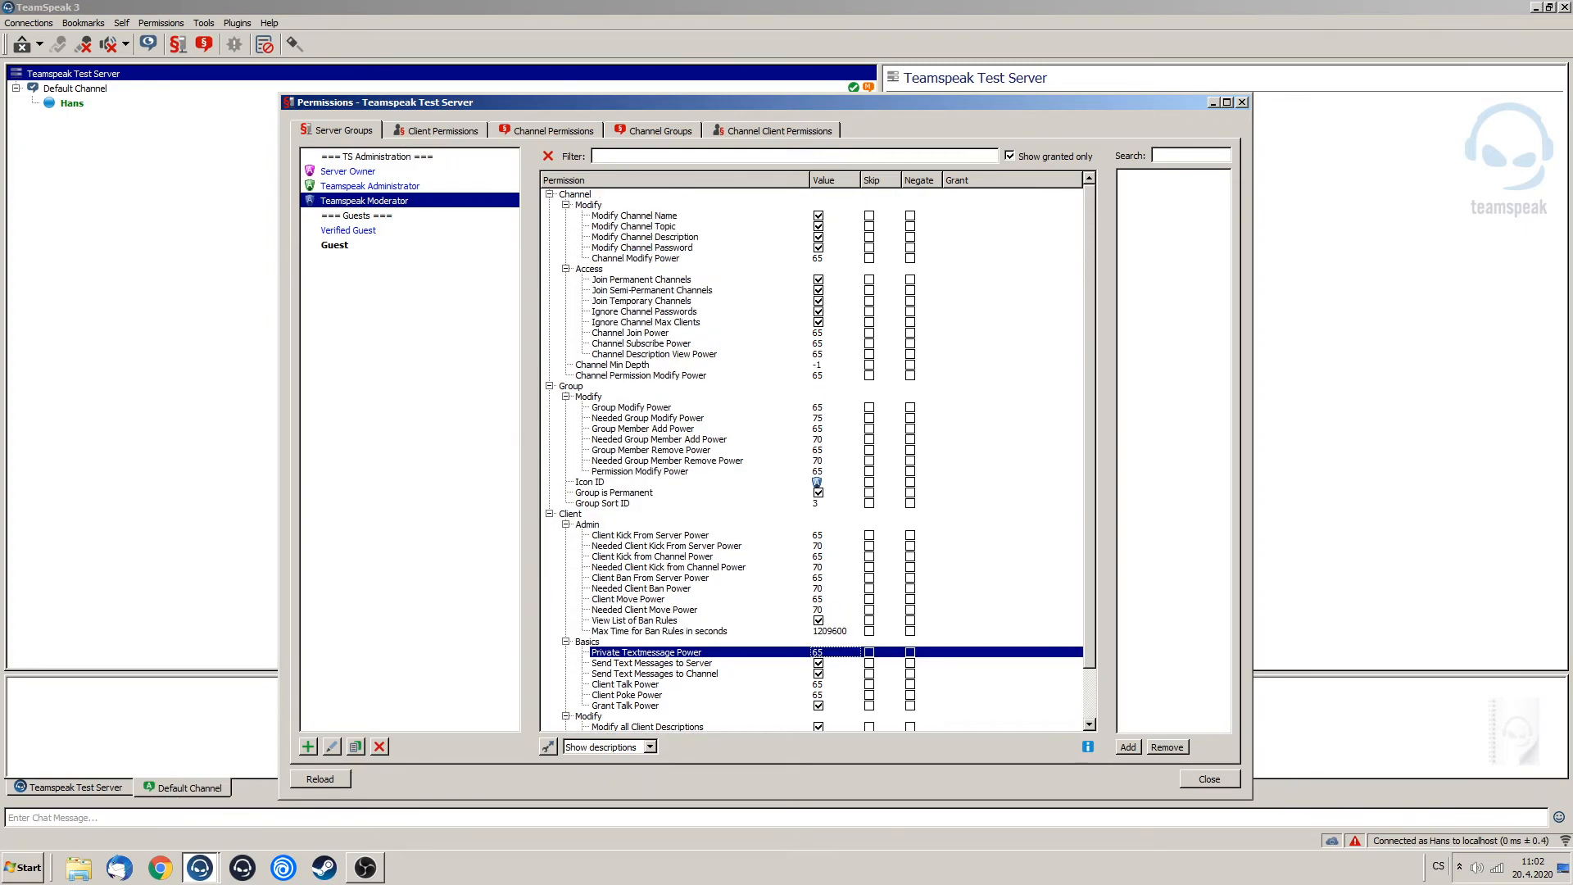
scroll(815, 459, "down", 2)
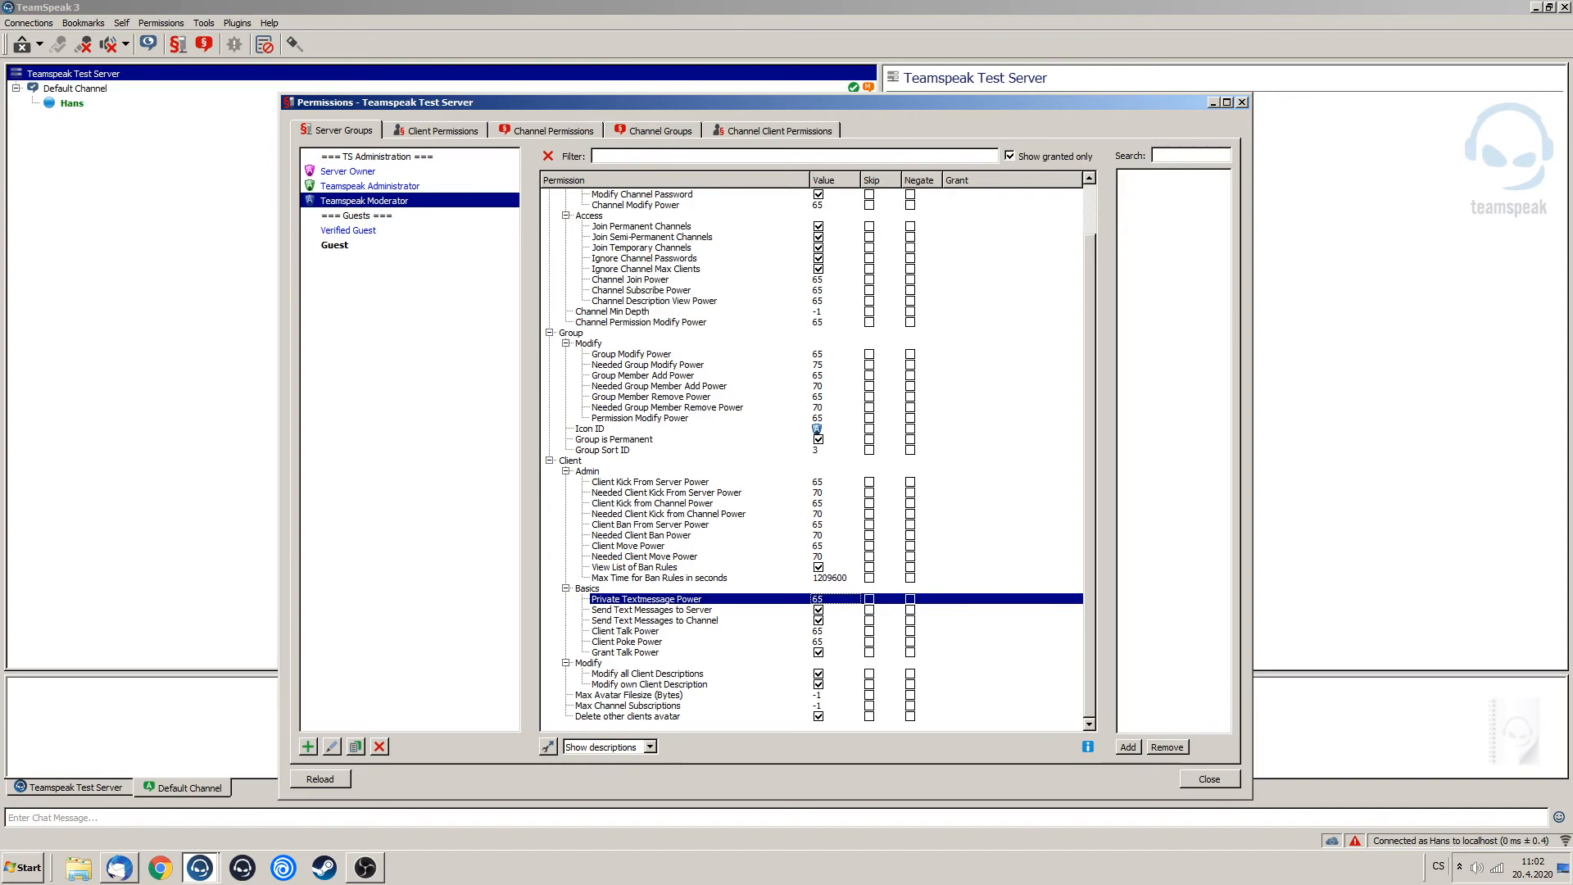
scroll(815, 459, "up", 2)
scroll(815, 459, "down", 2)
scroll(811, 459, "up", 2)
scroll(811, 458, "down", 2)
Open the Windows calculator (Kalkulačka), convert 7 days to seconds, copy the result and close the calculator.
key("super")
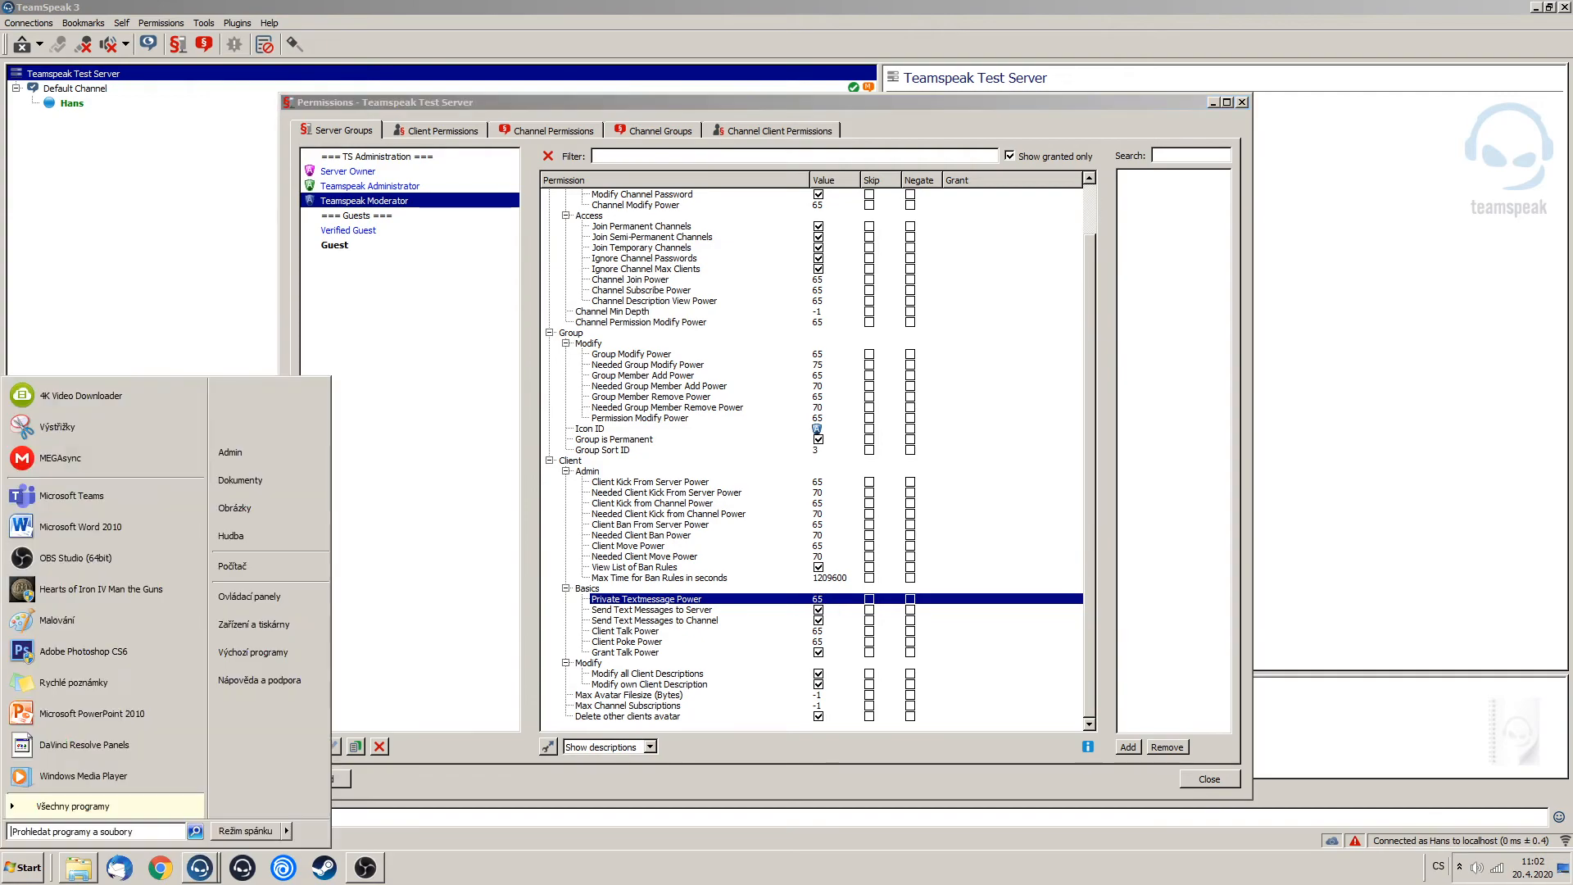
type("kal")
key("Return")
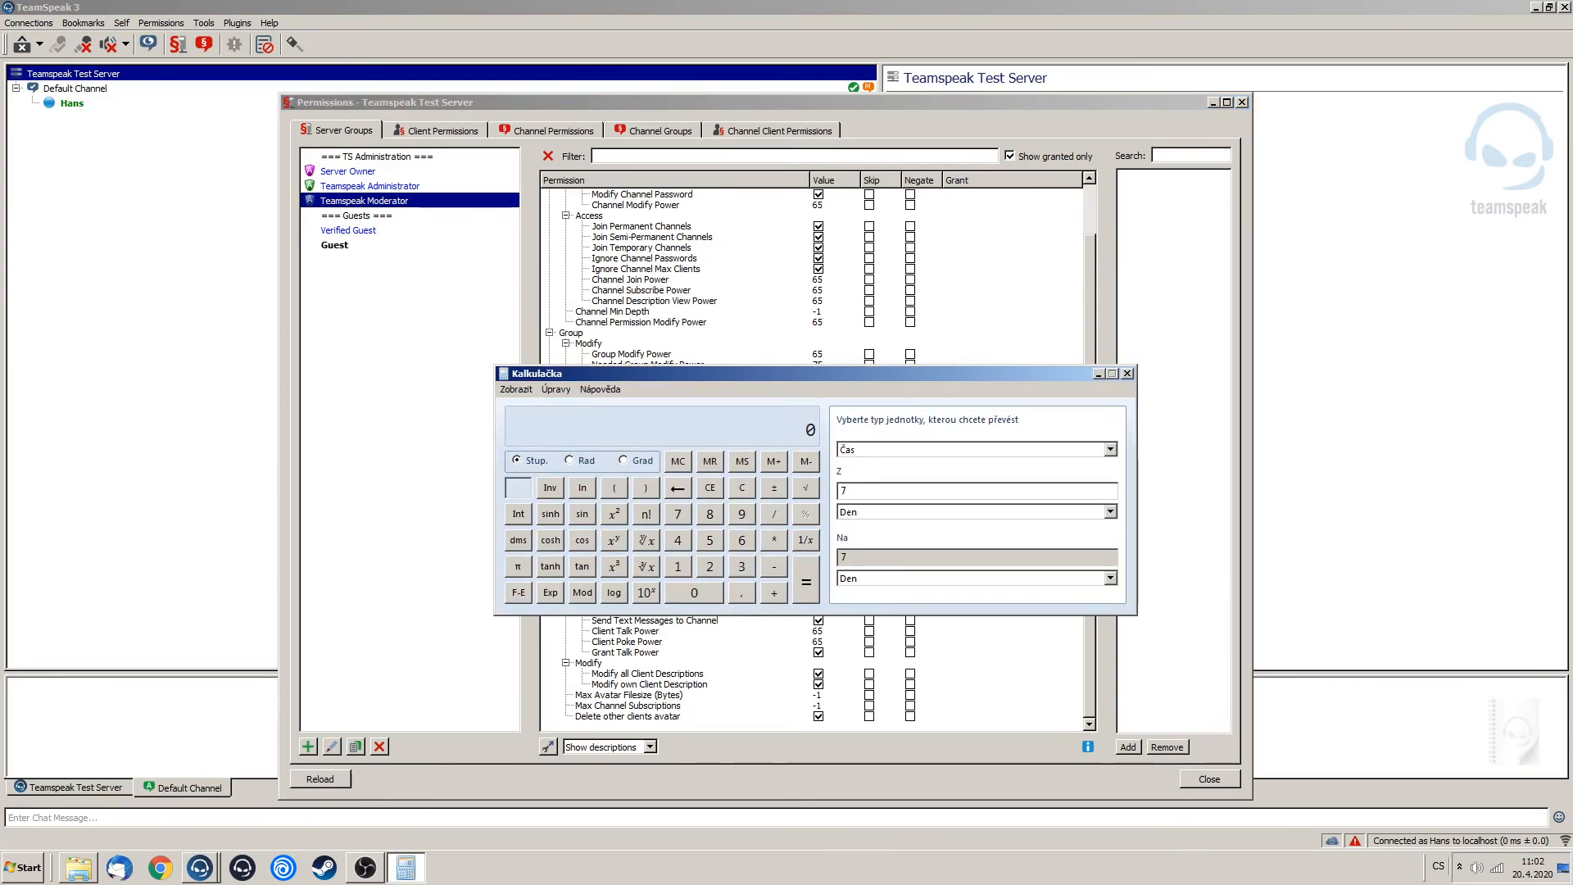
left_click(1110, 578)
left_click(977, 646)
left_click_drag(875, 557, 839, 557)
key("ctrl+c")
left_click(1127, 374)
Set Max Time for Ban Rules in seconds of Teamspeak Moderator to the copied value 604800.
left_click(834, 568)
left_click(834, 578)
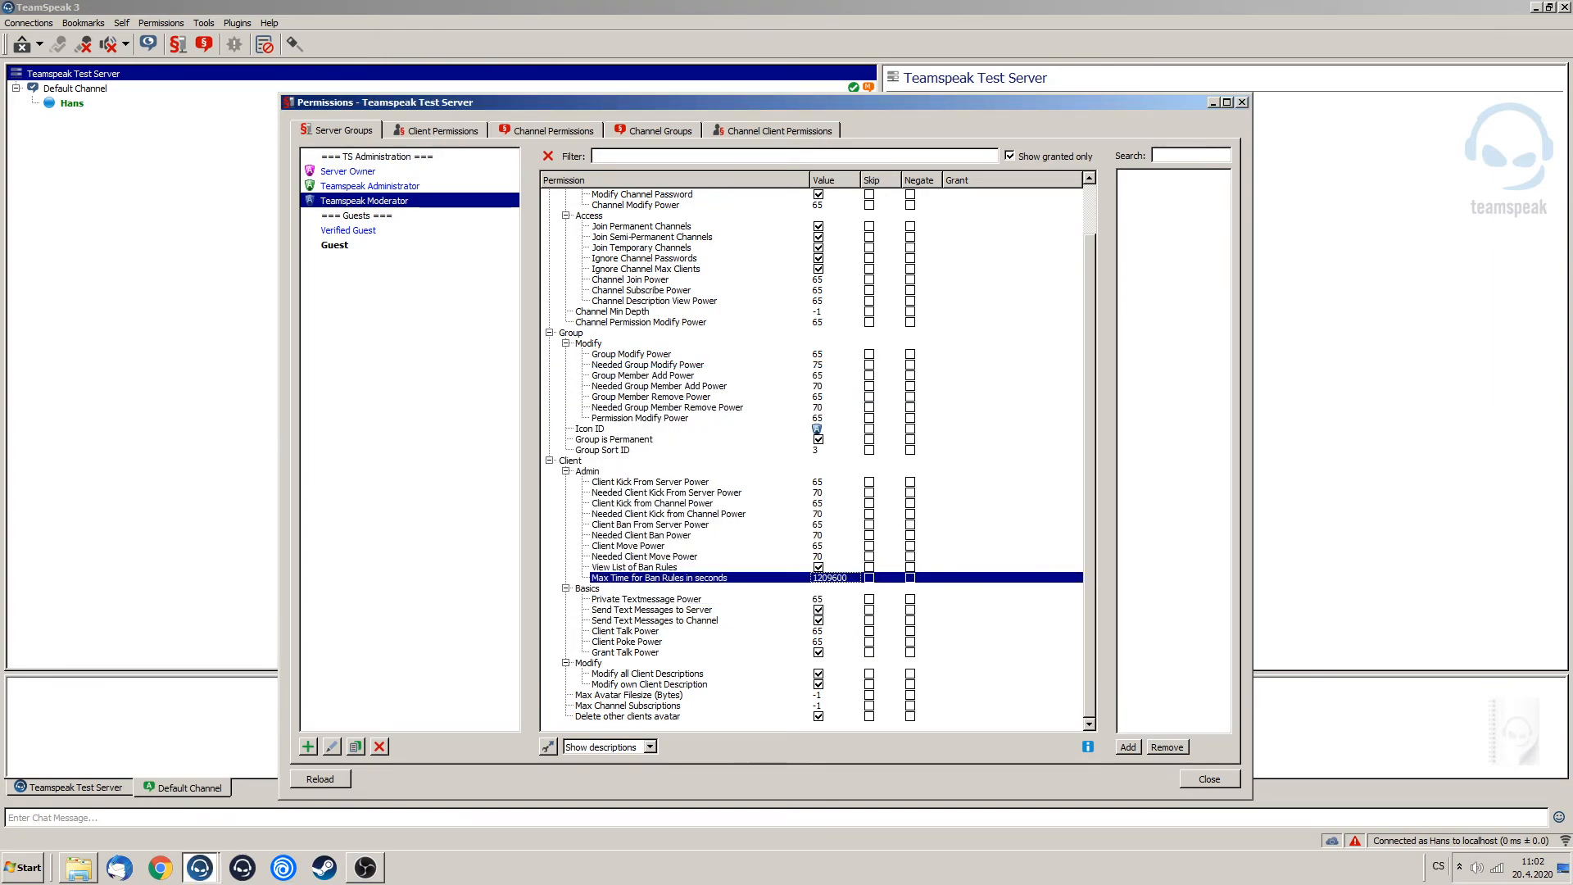
double_click(834, 578)
key("ctrl+v")
key("Return")
Collapse all permission categories and turn off the display of granted permissions only.
right_click(665, 320)
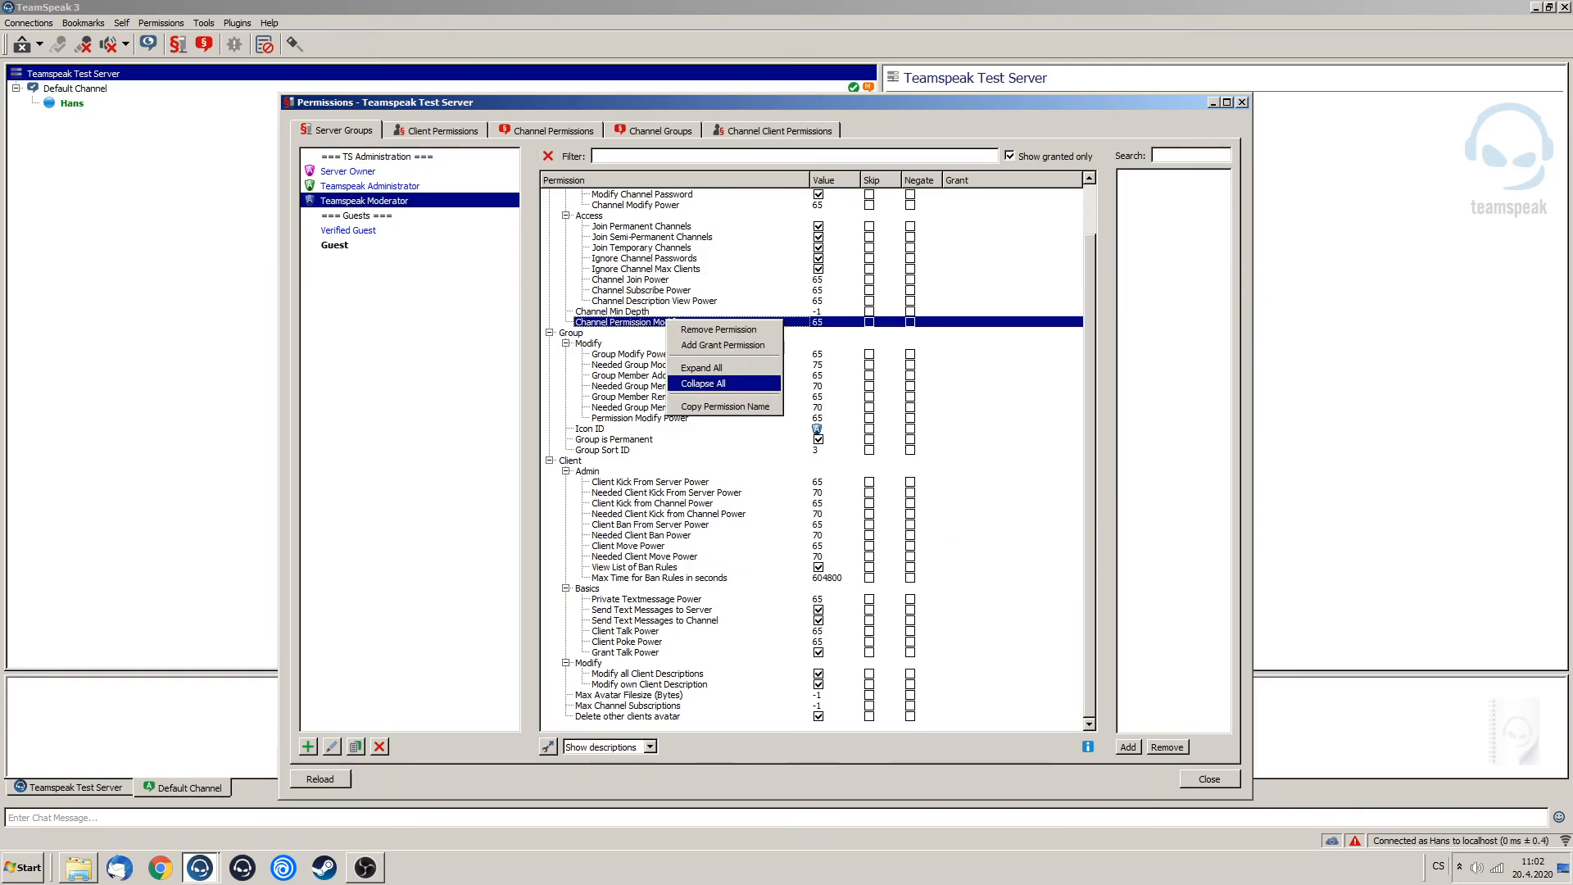
left_click(708, 383)
left_click(1009, 155)
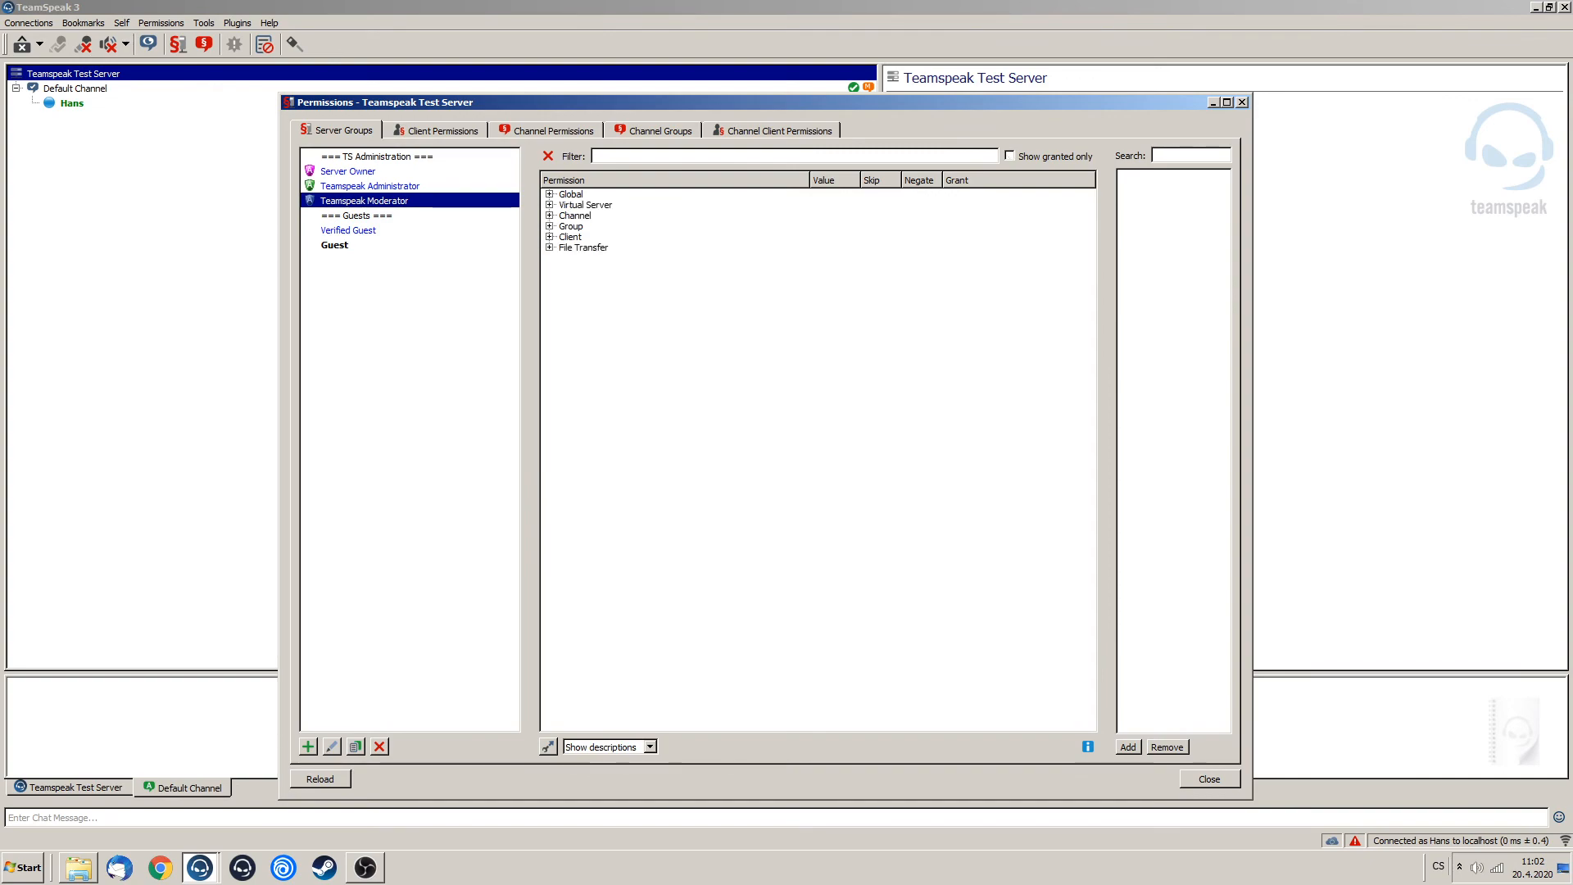
Look through the Server Owner, Teamspeak Administrator, Teamspeak Moderator, TS Administration and Guest server groups and close the permissions window.
left_click(364, 200)
left_click(370, 186)
left_click(365, 201)
left_click(370, 186)
left_click(348, 171)
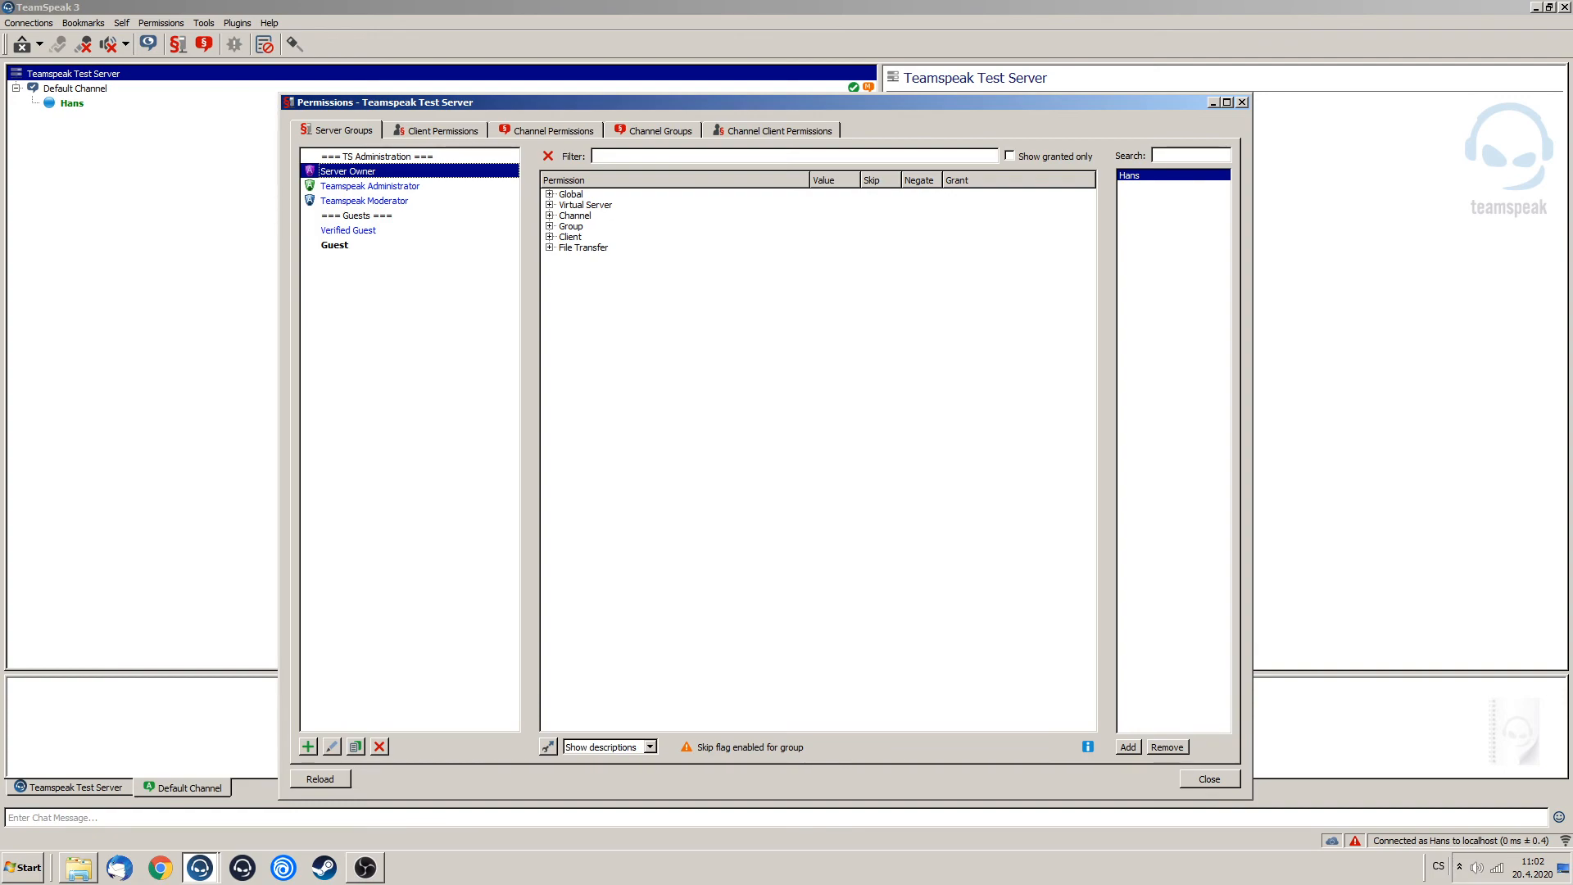
left_click(369, 186)
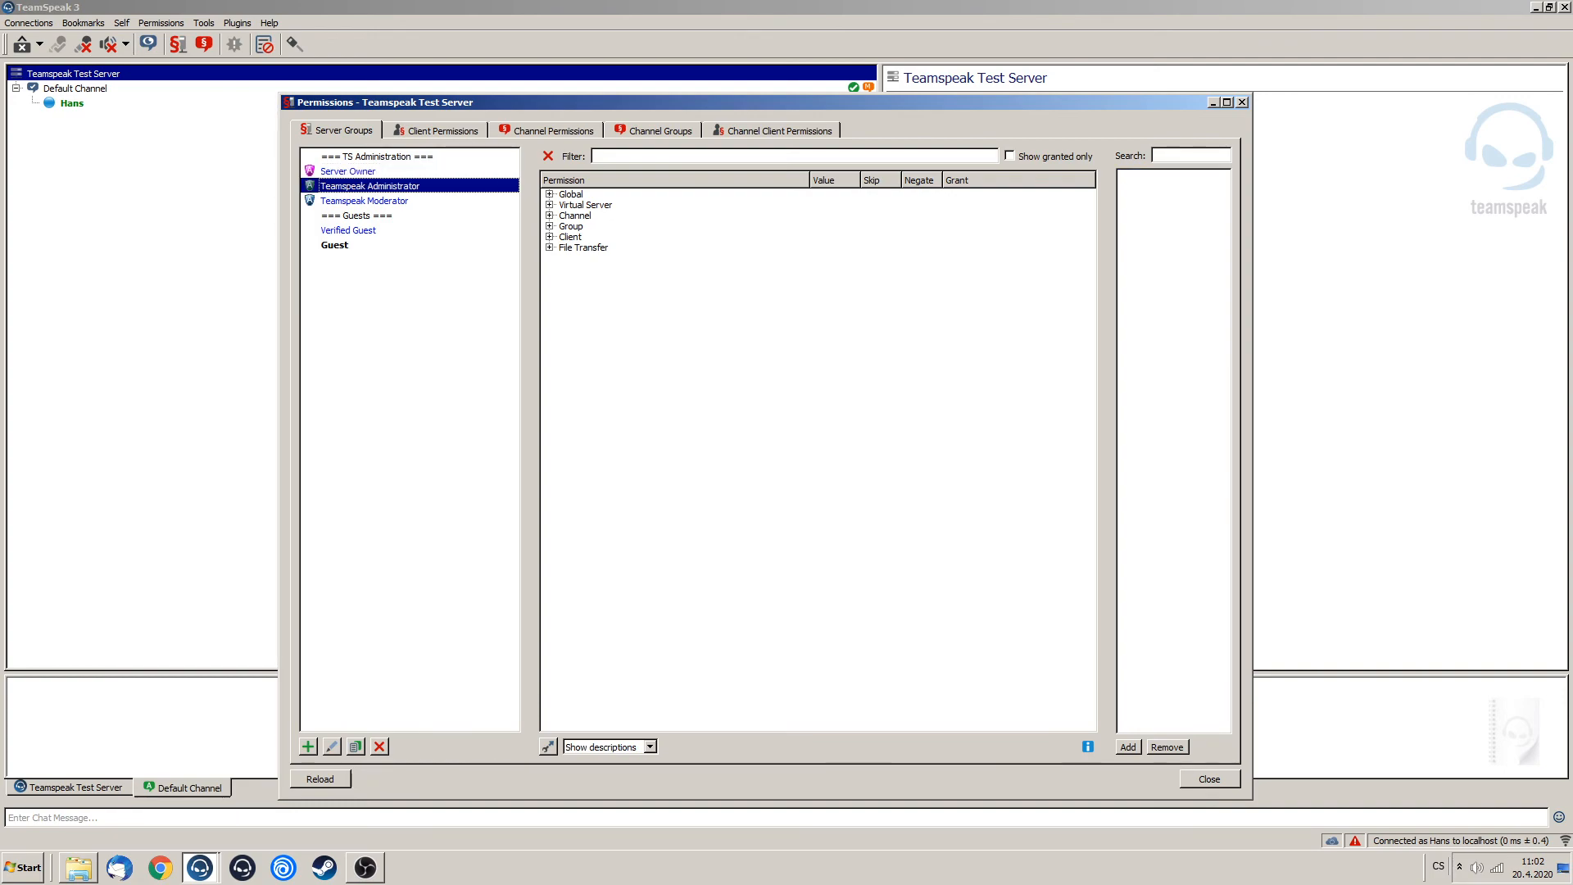
left_click(364, 201)
left_click(370, 186)
left_click(365, 201)
left_click(370, 186)
left_click(348, 172)
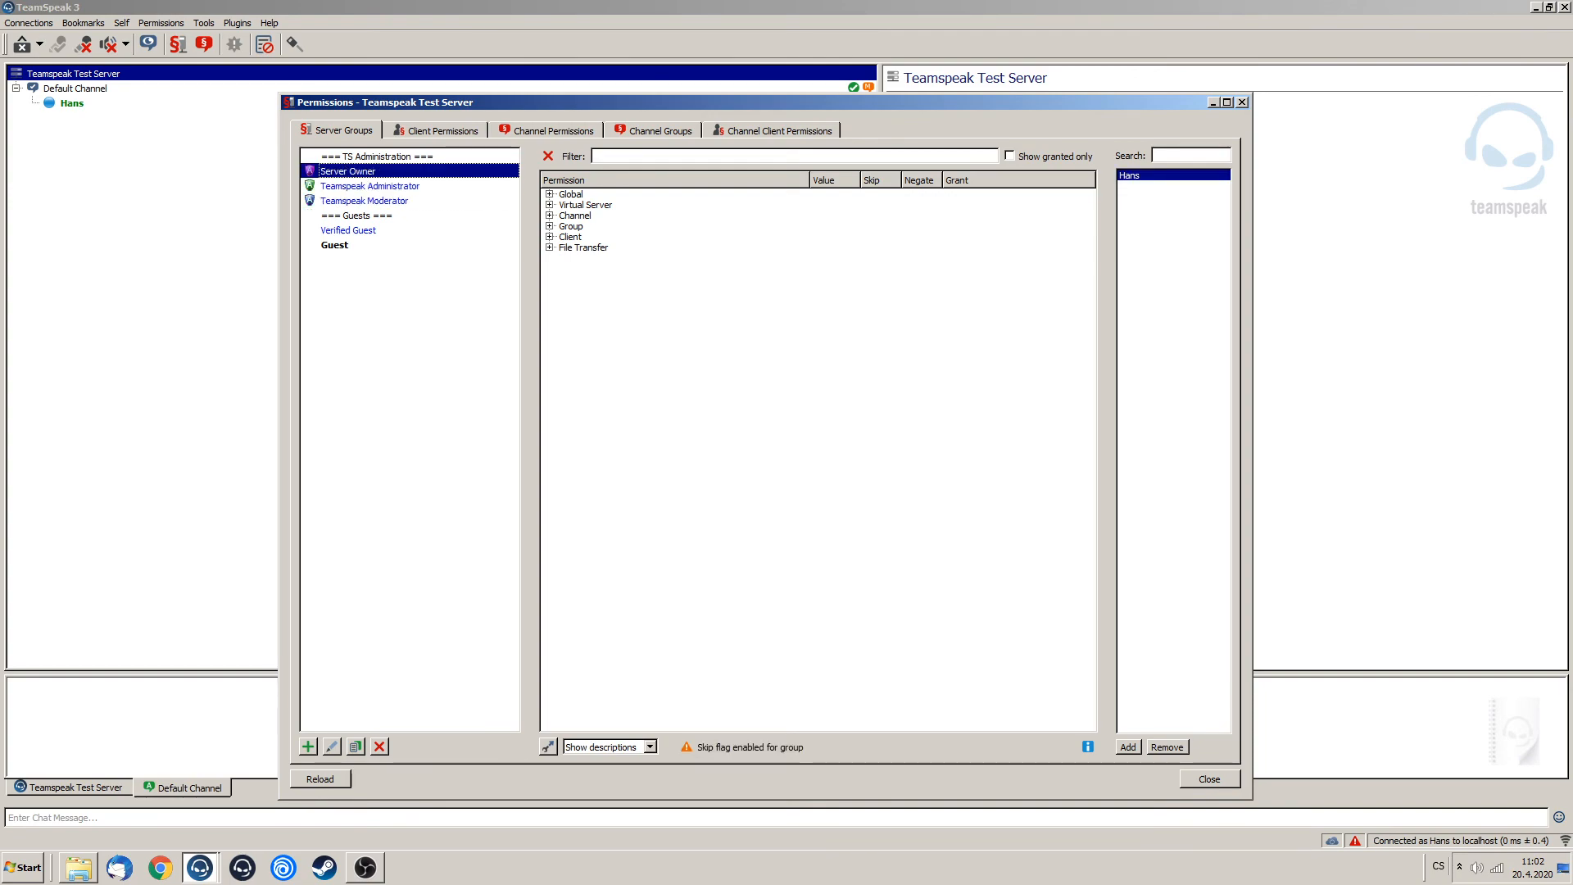
left_click(377, 157)
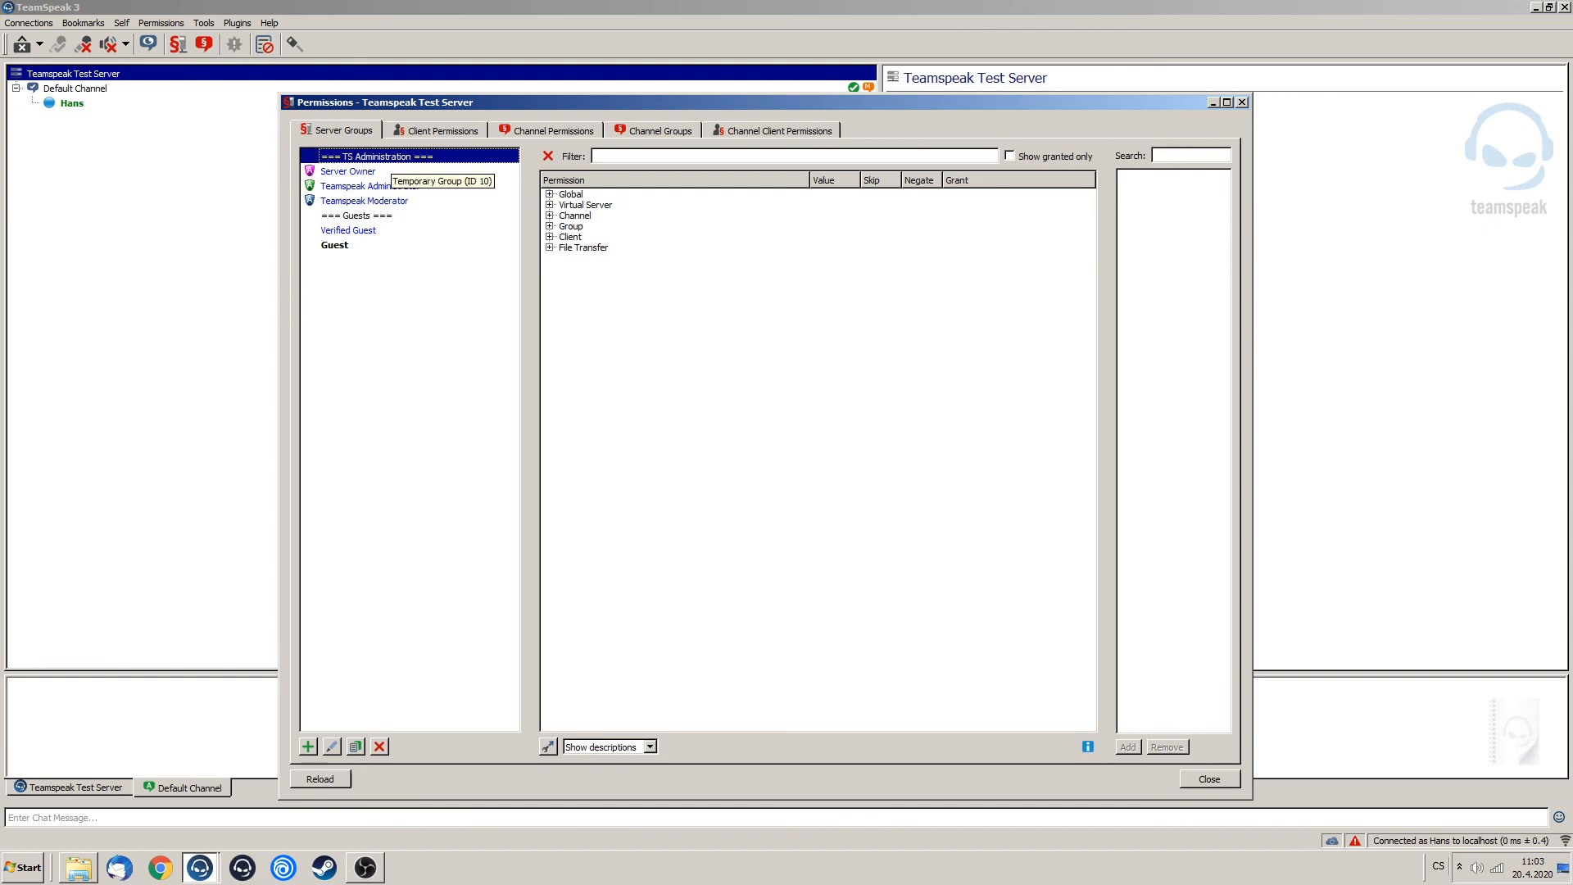
left_click(354, 245)
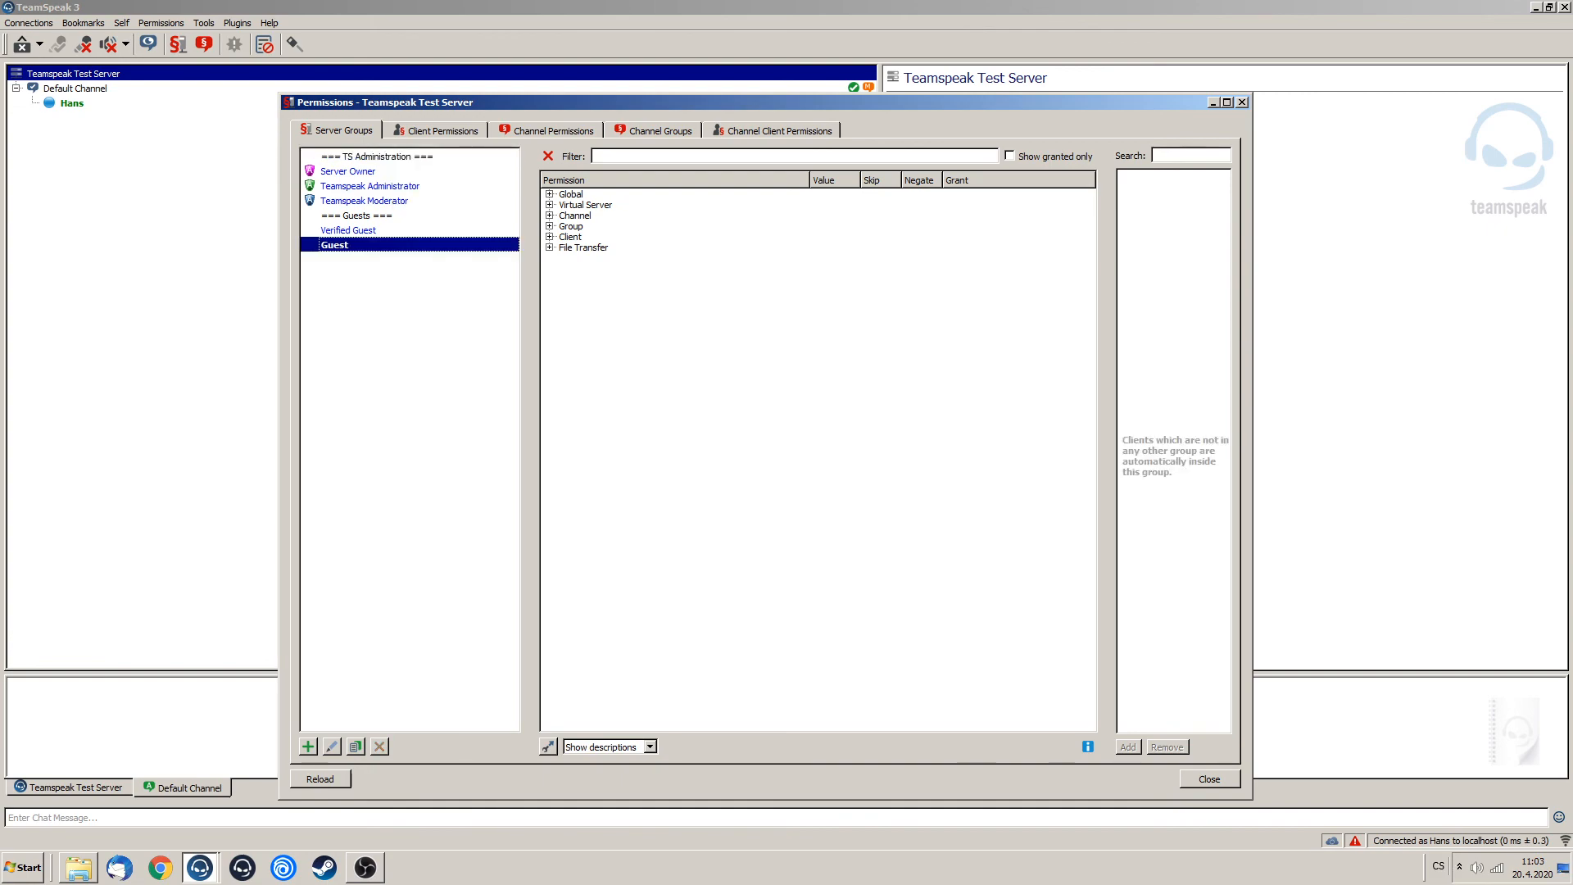
left_click(377, 156)
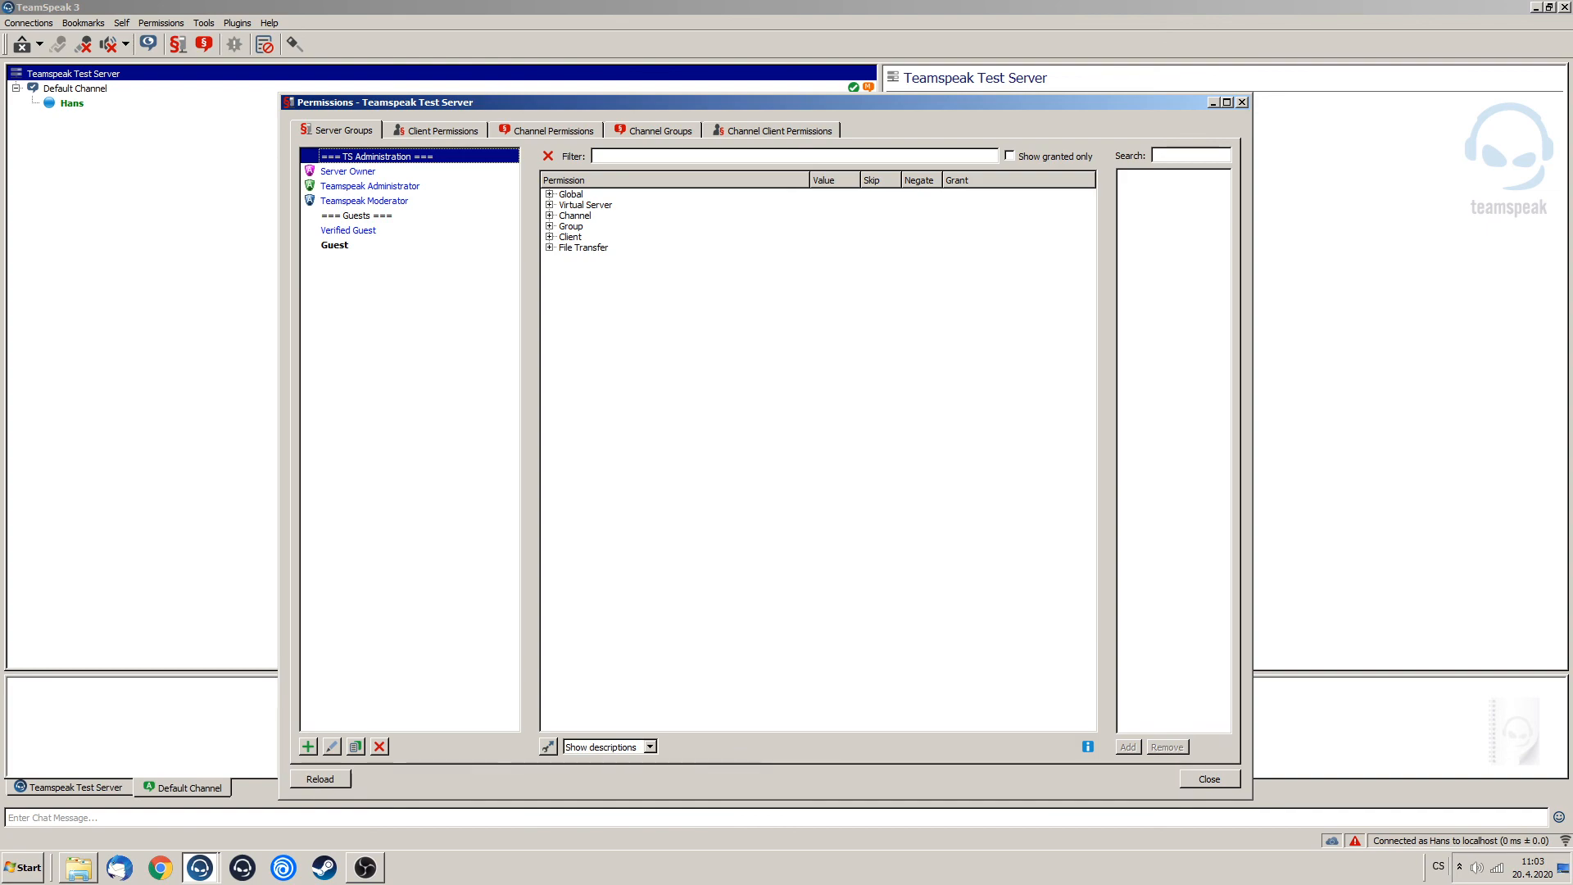
key("Escape")
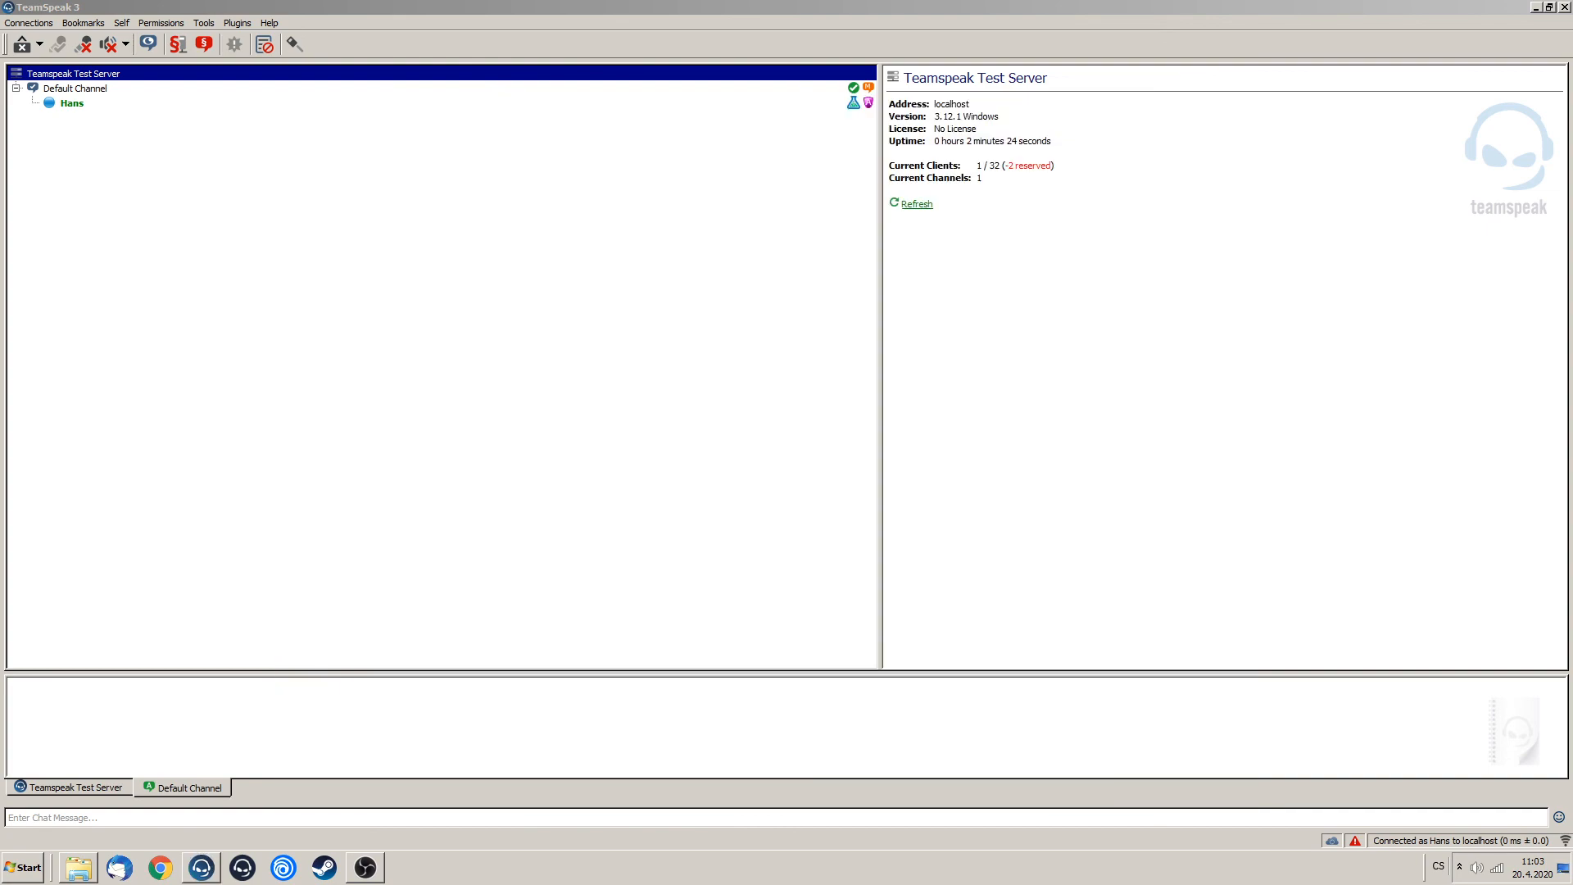